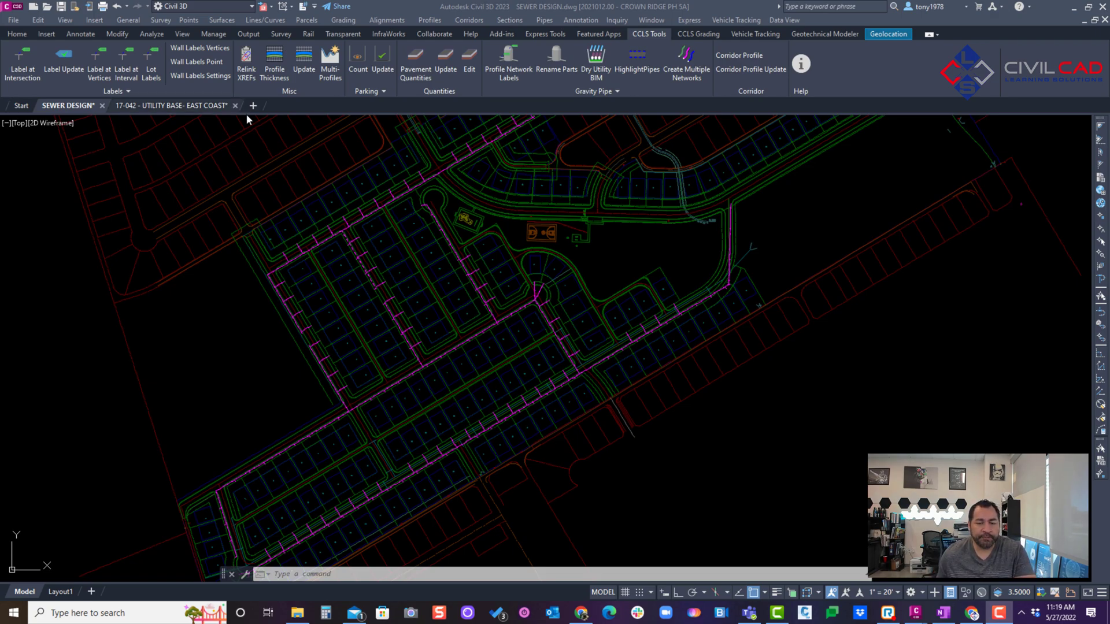
- Pan and zoom the site plan to recentre the whole Crown Ridge subdivision
{"action": "middle_click_drag", "start_coordinate": [634, 258], "coordinate": [612, 255]}
{"action": "middle_click_drag", "start_coordinate": [681, 251], "coordinate": [682, 239]}
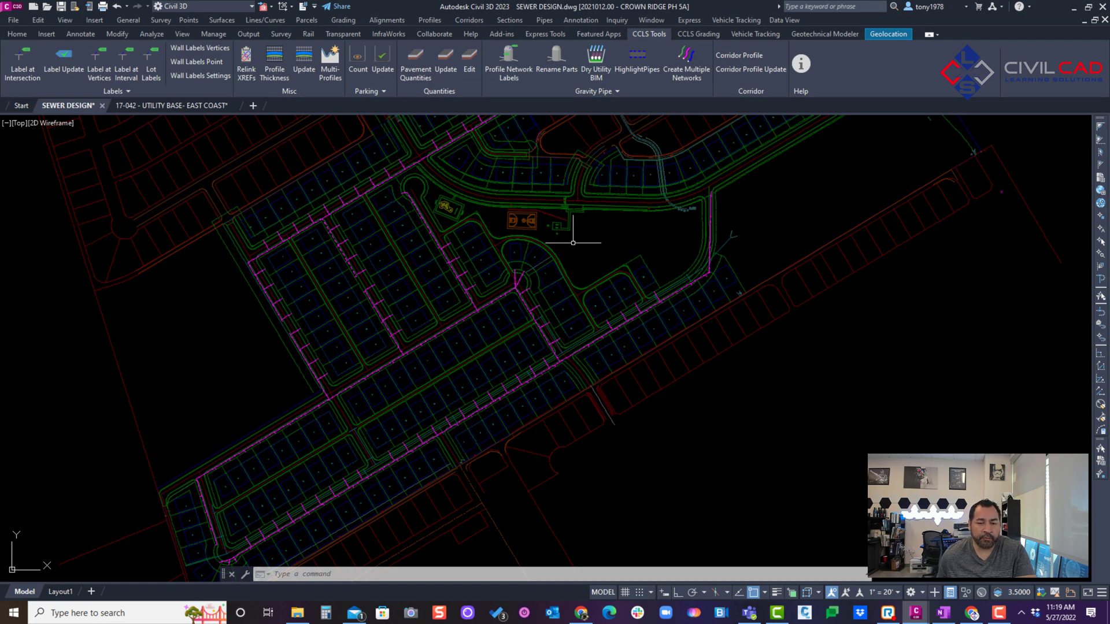
{"action": "middle_click_drag", "start_coordinate": [560, 238], "coordinate": [587, 210]}
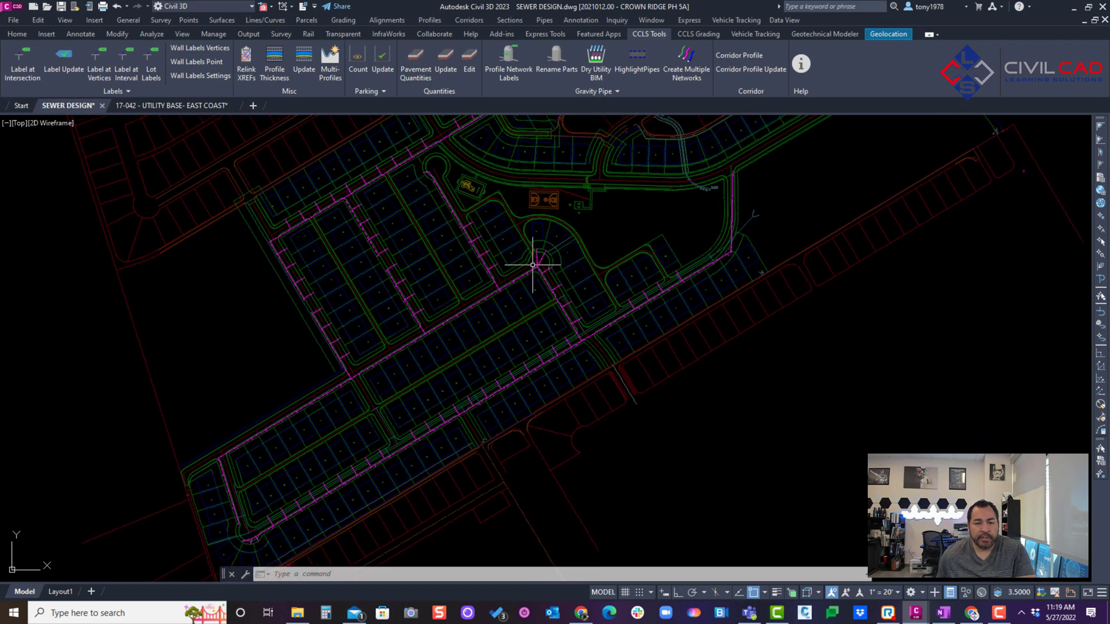
{"action": "scroll", "coordinate": [549, 242], "scroll_direction": "up", "scroll_amount": 3}
{"action": "scroll", "coordinate": [594, 179], "scroll_direction": "down", "scroll_amount": 5}
{"action": "mouse_move", "coordinate": [607, 197]}
{"action": "middle_mouse_down"}
{"action": "mouse_move", "coordinate": [552, 267]}
{"action": "mouse_move", "coordinate": [561, 270]}
{"action": "middle_mouse_up"}
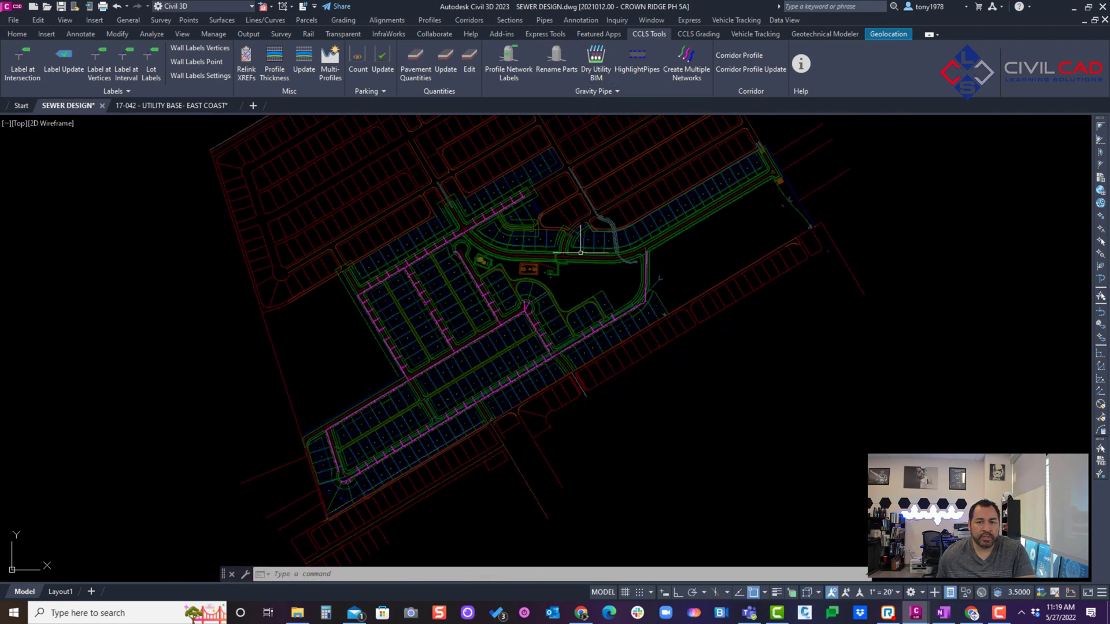
- Start Create Multiple Networks from CCLS Tools and pick the first three sewer pipe runs
{"action": "left_click", "coordinate": [686, 61]}
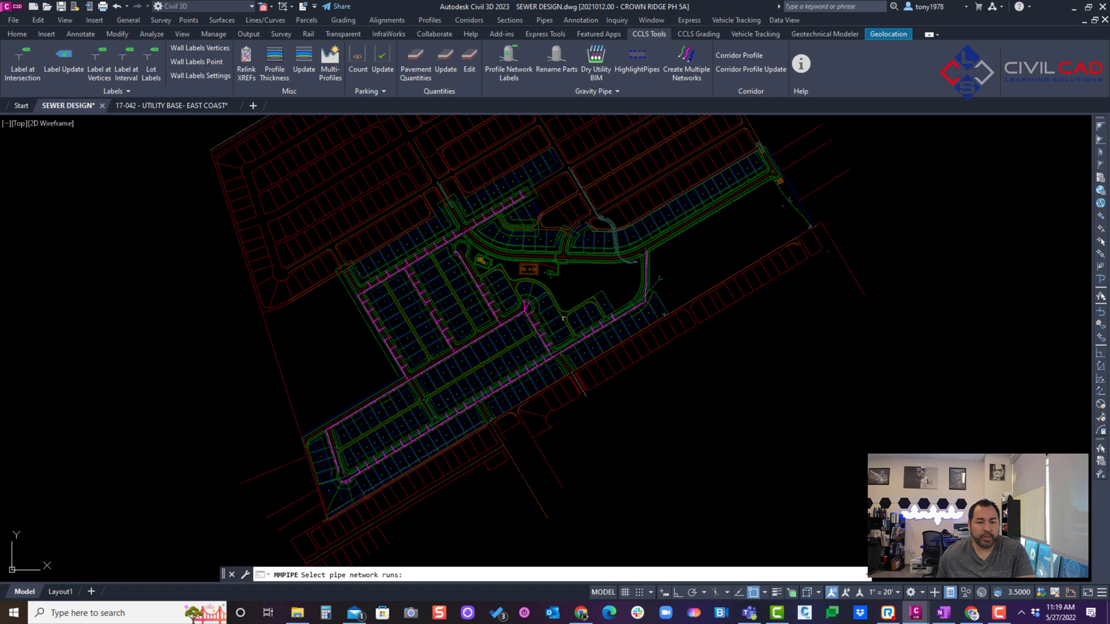
{"action": "left_click", "coordinate": [554, 362]}
{"action": "scroll", "coordinate": [566, 331], "scroll_direction": "up", "scroll_amount": 4}
{"action": "scroll", "coordinate": [553, 305], "scroll_direction": "up", "scroll_amount": 3}
{"action": "left_click", "coordinate": [492, 249]}
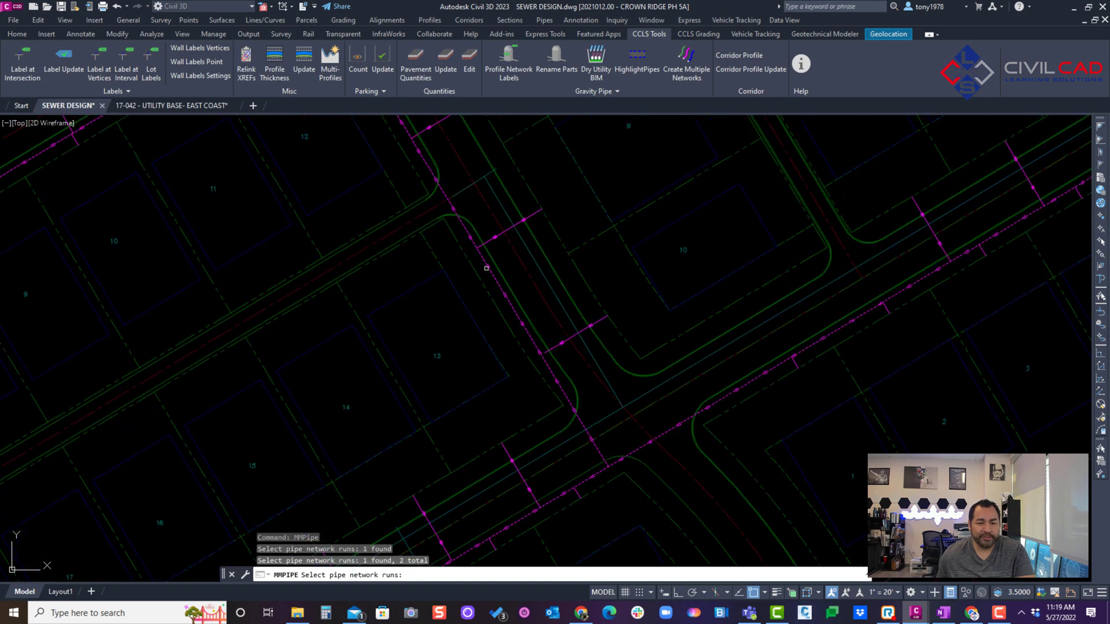
{"action": "scroll", "coordinate": [468, 271], "scroll_direction": "down", "scroll_amount": 4}
{"action": "left_click", "coordinate": [490, 263]}
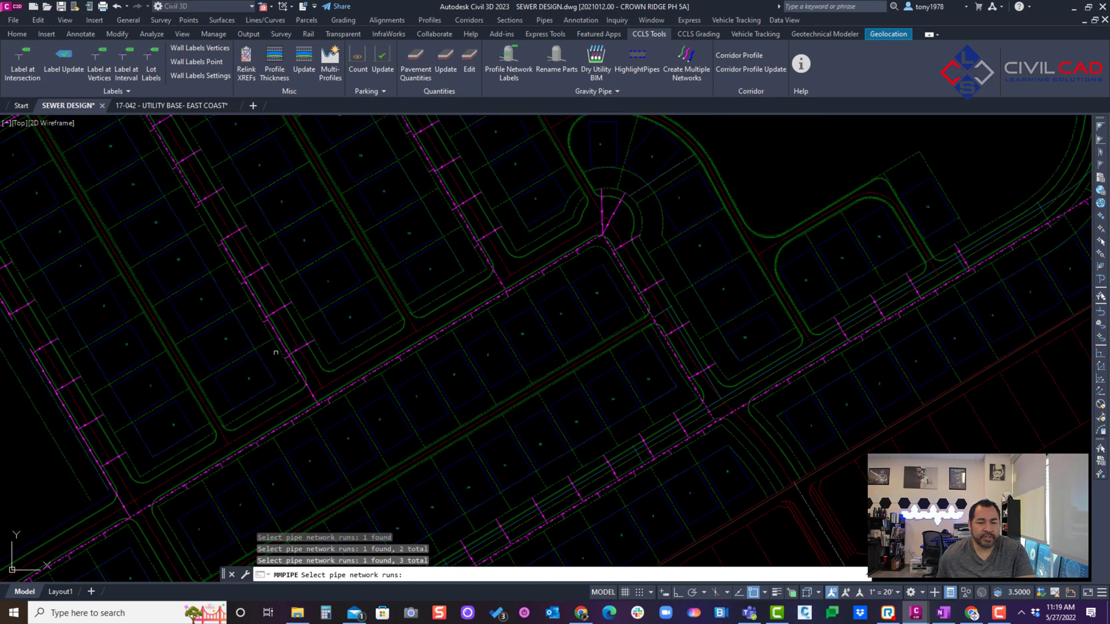
- Window-select the fourth through seventh sewer runs and finish to list all seven
{"action": "left_click", "coordinate": [295, 360]}
{"action": "left_click", "coordinate": [292, 367]}
{"action": "left_click", "coordinate": [272, 344]}
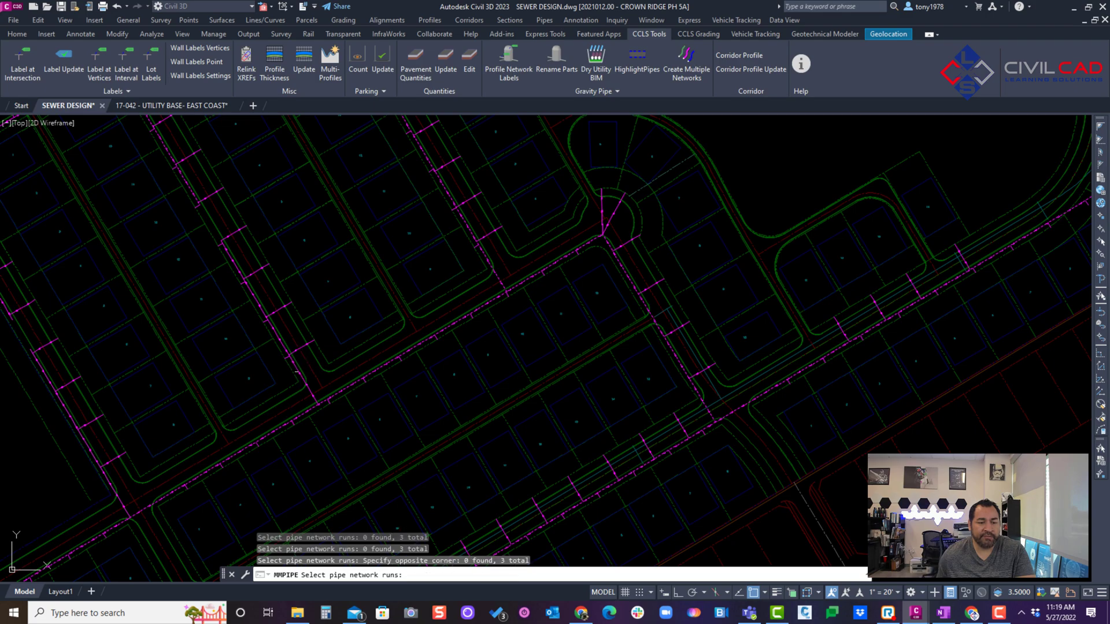
{"action": "left_click", "coordinate": [296, 370]}
{"action": "left_click", "coordinate": [125, 434]}
{"action": "left_click", "coordinate": [80, 447]}
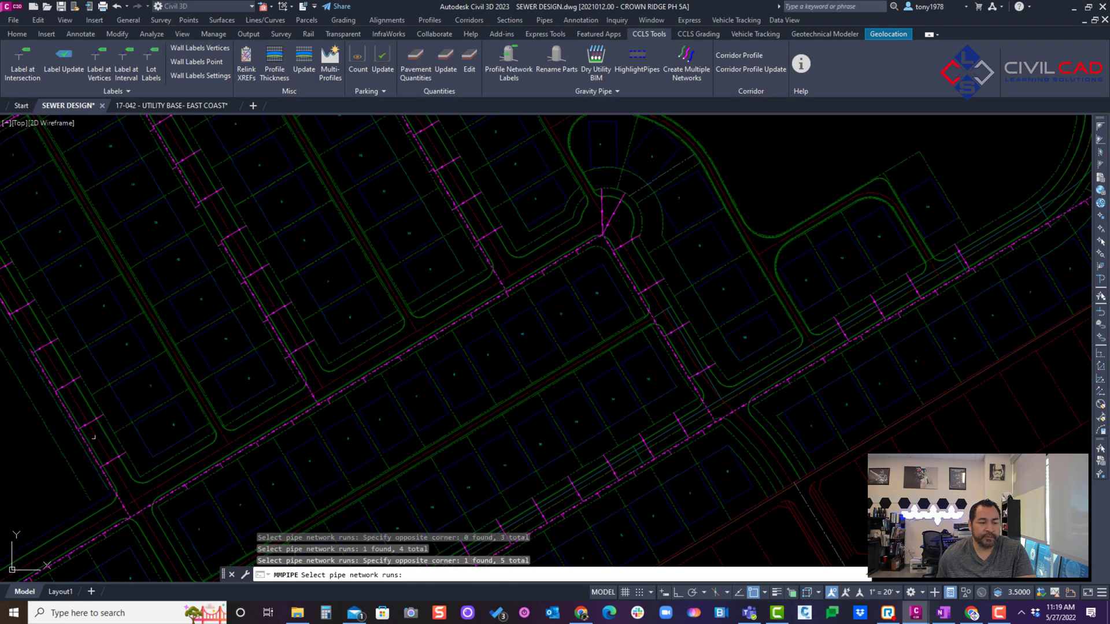
{"action": "scroll", "coordinate": [194, 336], "scroll_direction": "down", "scroll_amount": 4}
{"action": "scroll", "coordinate": [195, 336], "scroll_direction": "up", "scroll_amount": 6}
{"action": "left_click", "coordinate": [195, 335]}
{"action": "left_click", "coordinate": [149, 306]}
{"action": "scroll", "coordinate": [195, 335], "scroll_direction": "down", "scroll_amount": 3}
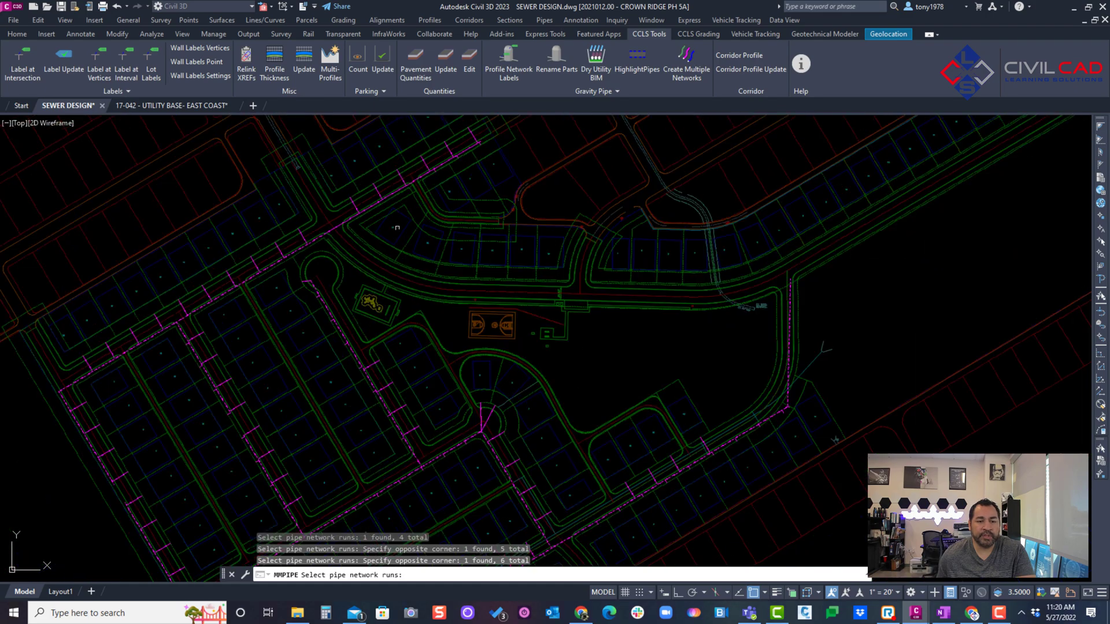
{"action": "scroll", "coordinate": [380, 171], "scroll_direction": "up", "scroll_amount": 3}
{"action": "left_click", "coordinate": [350, 203]}
{"action": "left_click", "coordinate": [381, 171]}
{"action": "scroll", "coordinate": [380, 171], "scroll_direction": "down", "scroll_amount": 5}
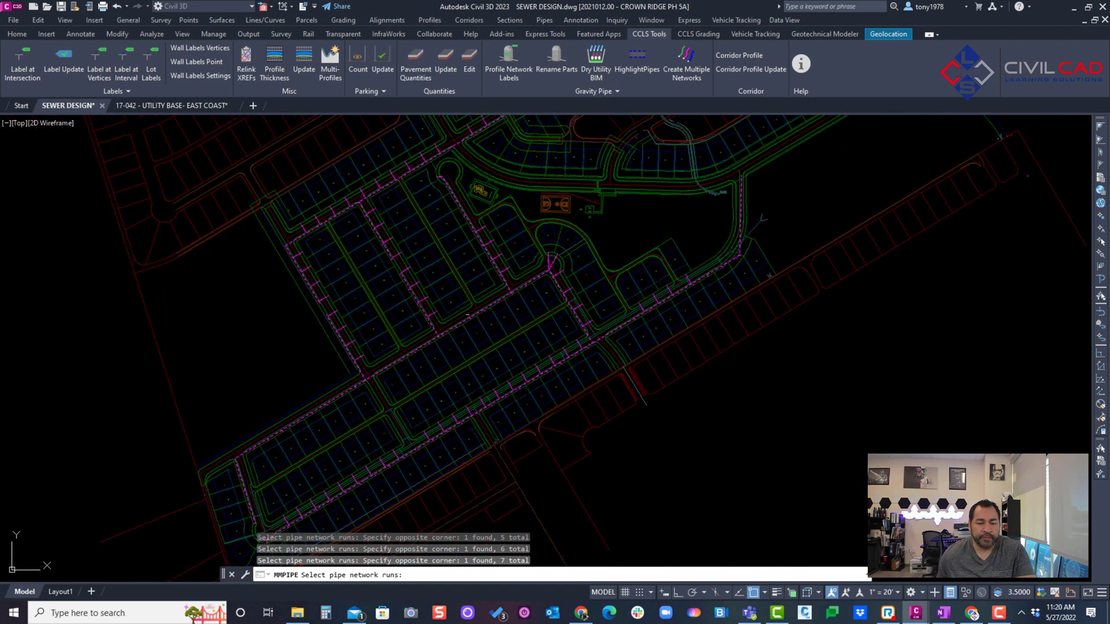
{"action": "key", "text": "Return"}
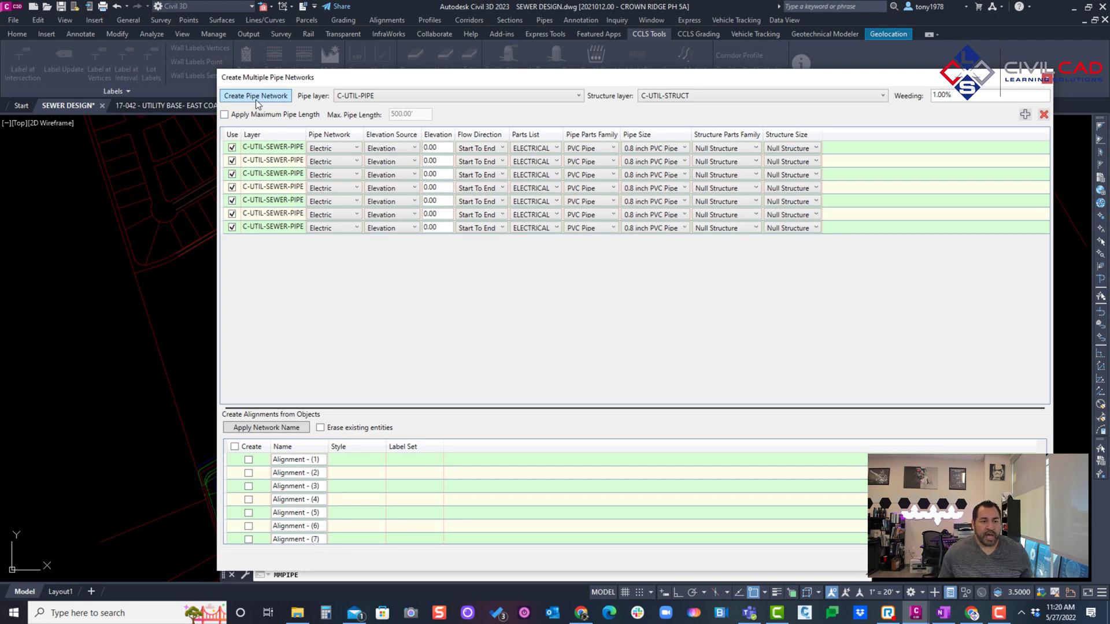
- Create new pipe networks named SS-1 and SS-2
{"action": "left_click", "coordinate": [254, 97]}
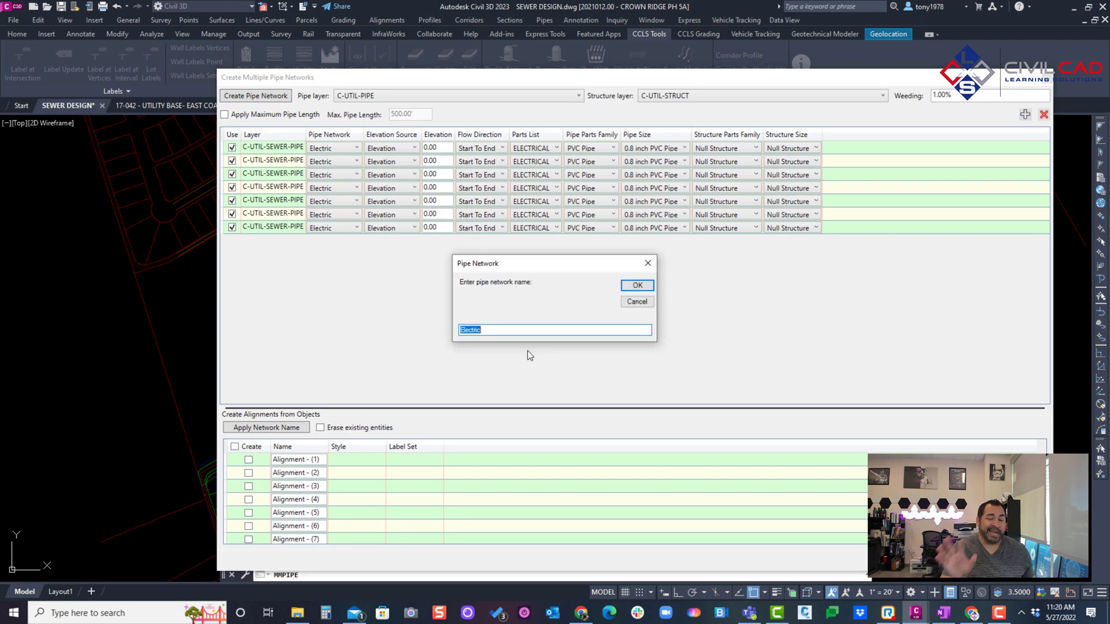
{"action": "type", "text": "s"}
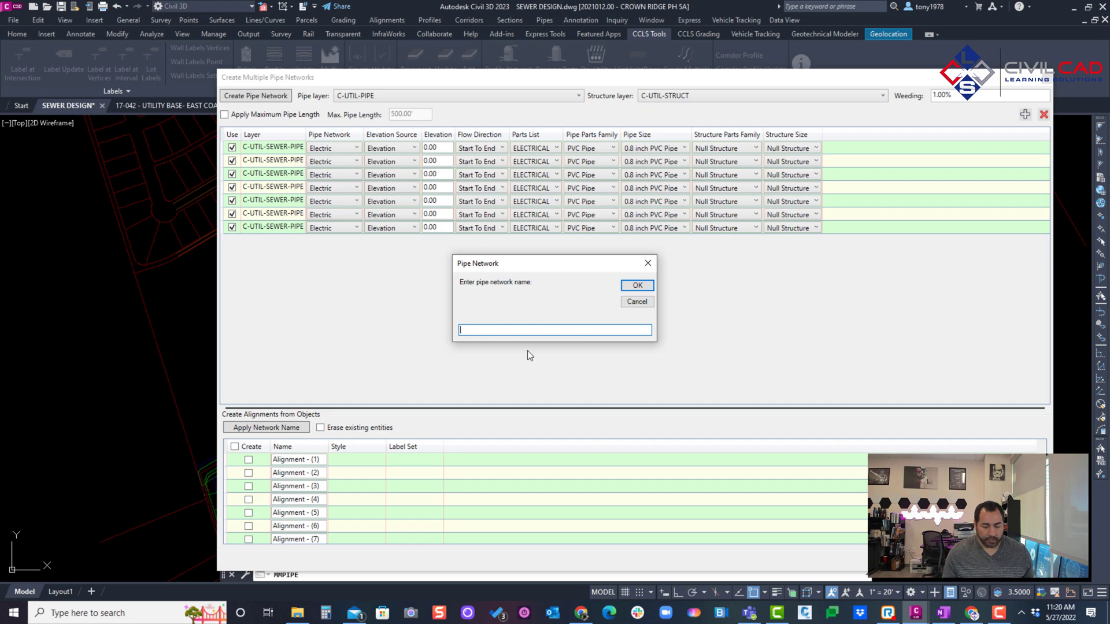
{"action": "key", "text": "BackSpace"}
{"action": "type", "text": "SS"}
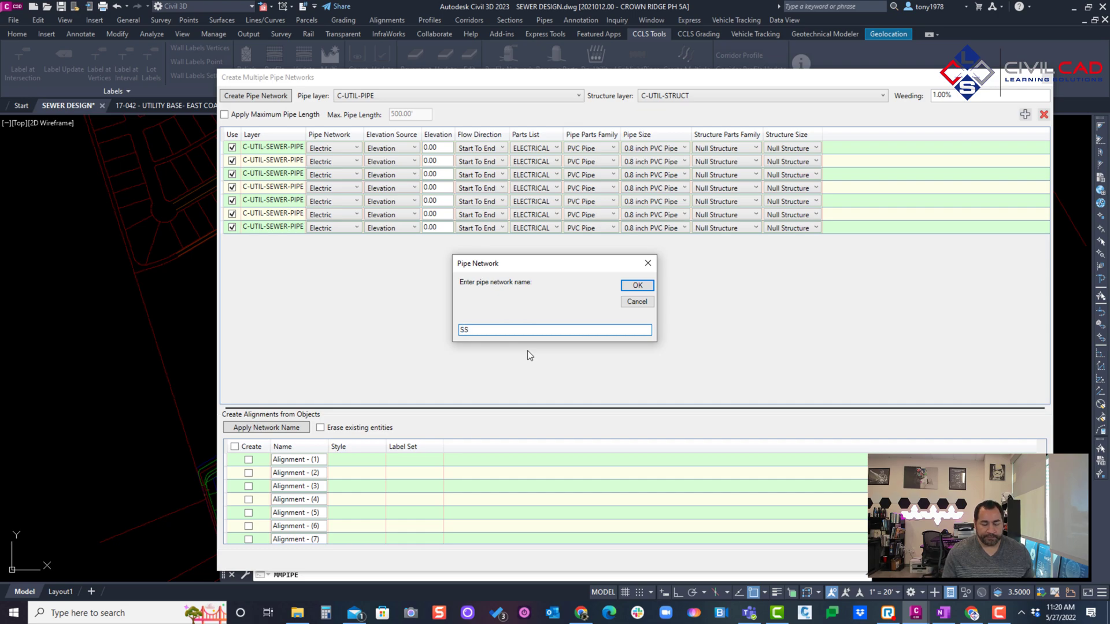
{"action": "type", "text": "-1"}
{"action": "left_click", "coordinate": [637, 285]}
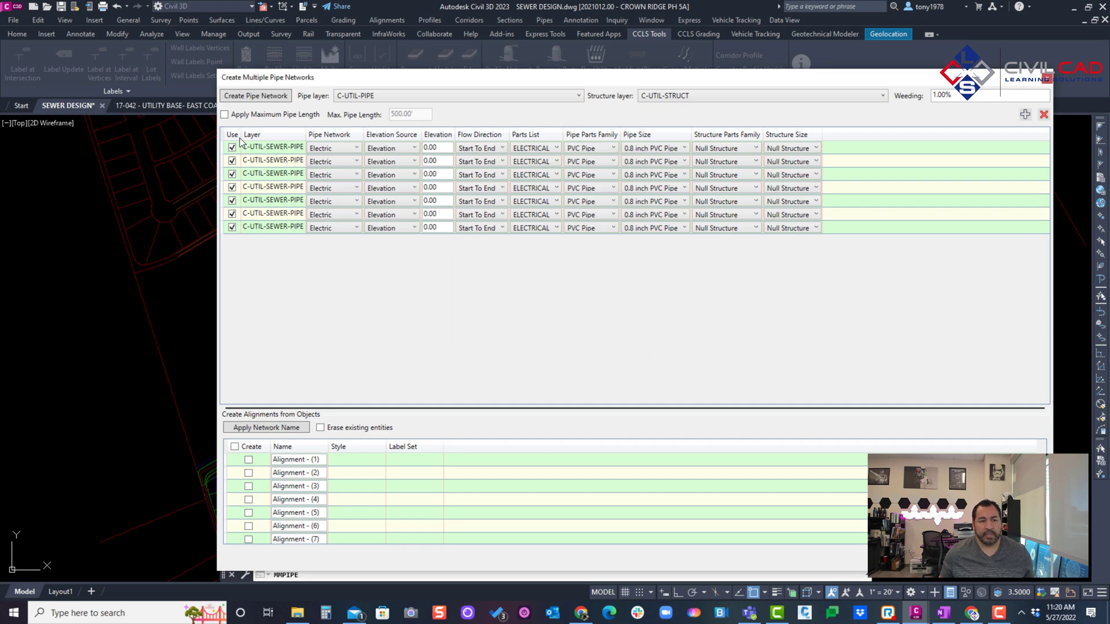
{"action": "left_click", "coordinate": [243, 101]}
{"action": "type", "text": "SS"}
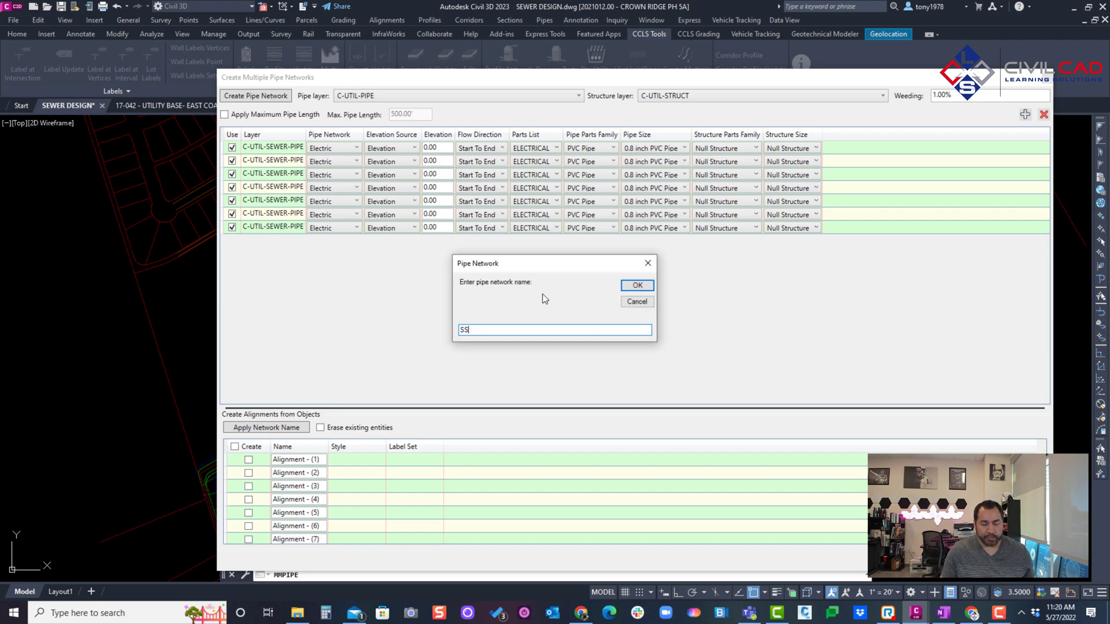
{"action": "type", "text": "-2"}
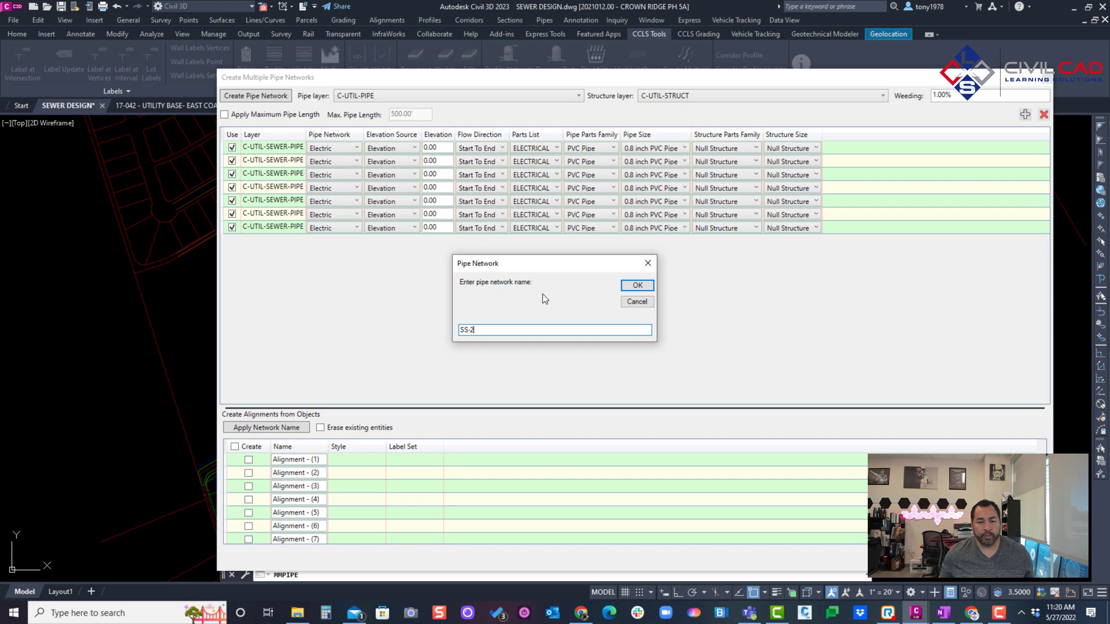
{"action": "left_click", "coordinate": [637, 285]}
- Create pipe networks SS-3 and SS-4, then begin naming a fifth network
{"action": "left_click", "coordinate": [255, 96]}
{"action": "type", "text": "SS"}
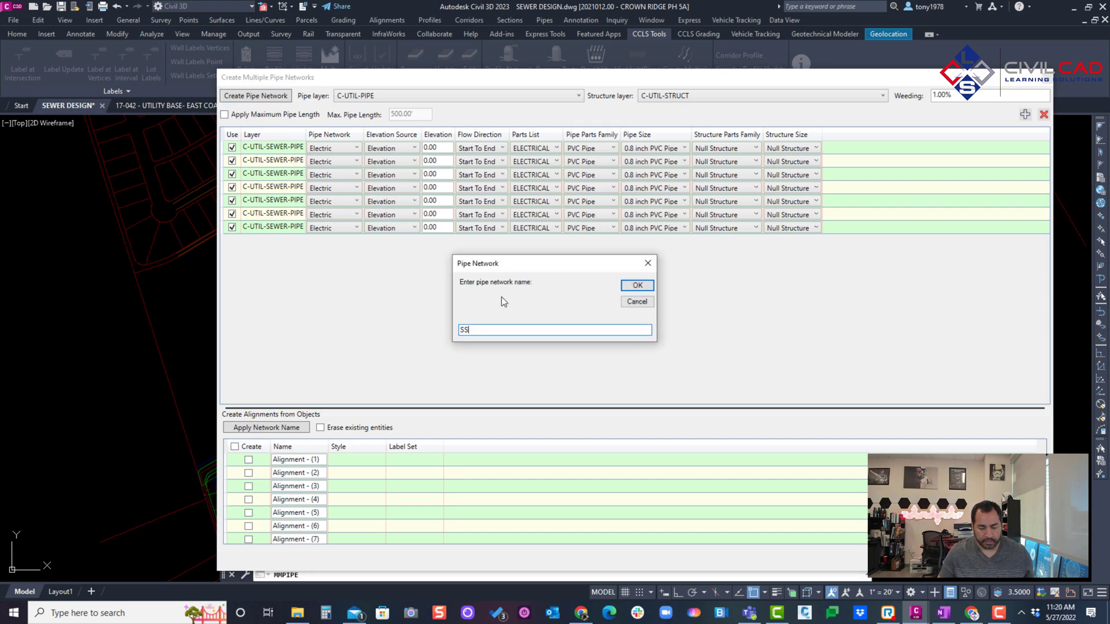
{"action": "type", "text": "-3"}
{"action": "left_click", "coordinate": [637, 285]}
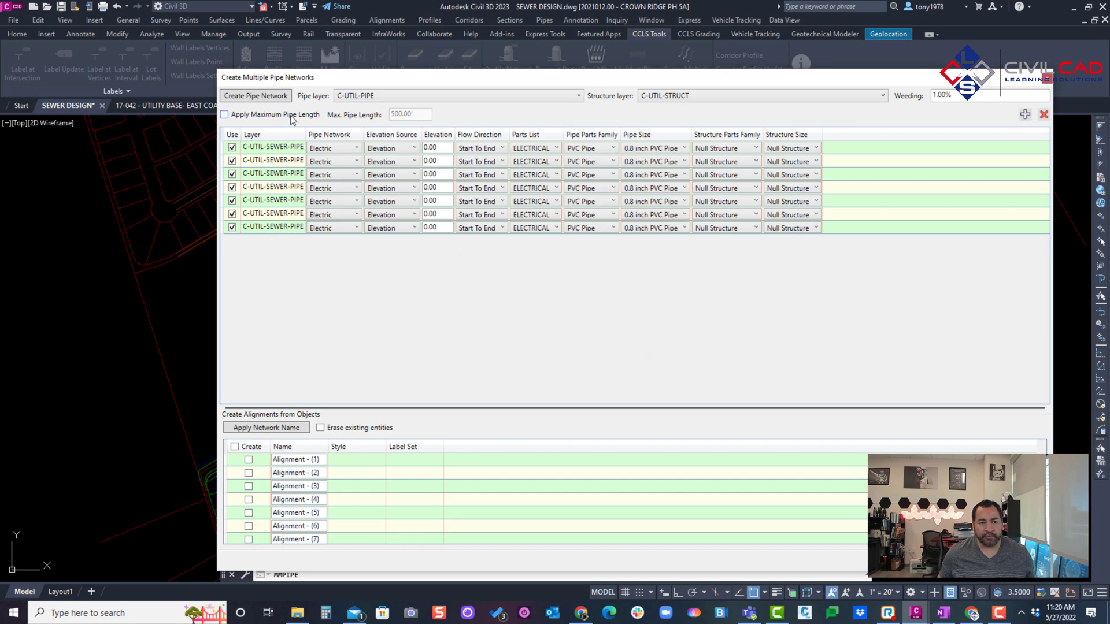
{"action": "type", "text": "SS"}
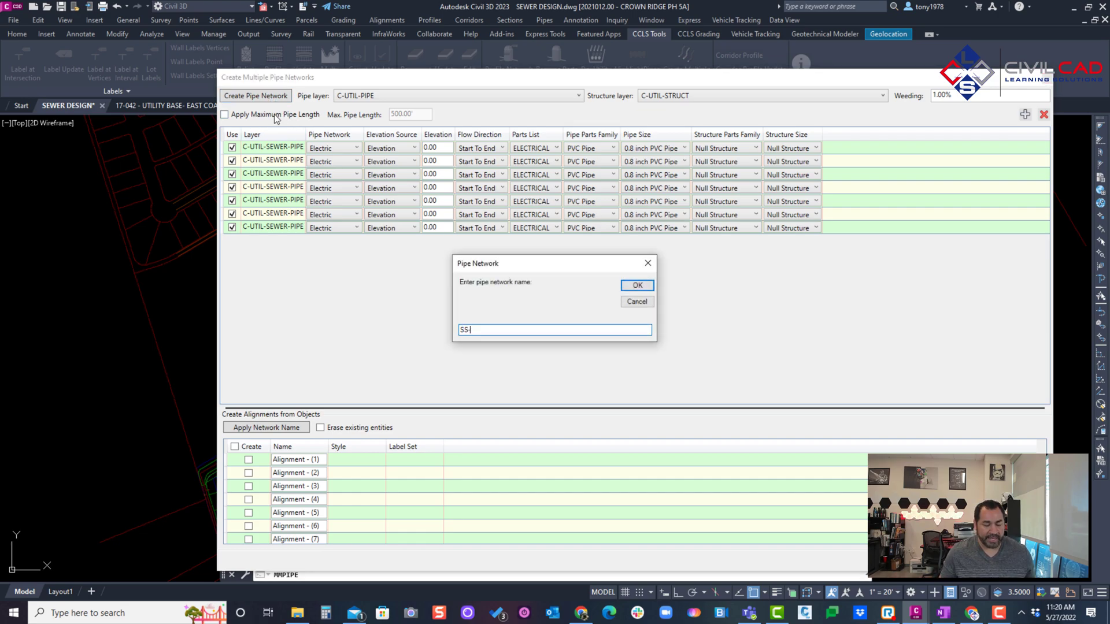
{"action": "type", "text": "-4"}
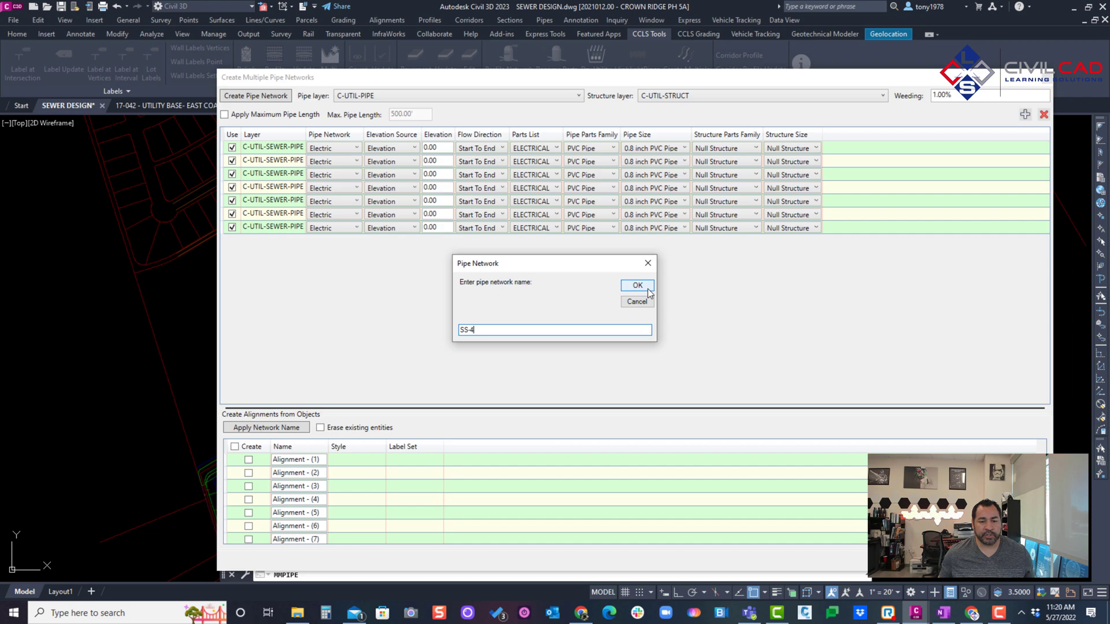
{"action": "left_click", "coordinate": [642, 286]}
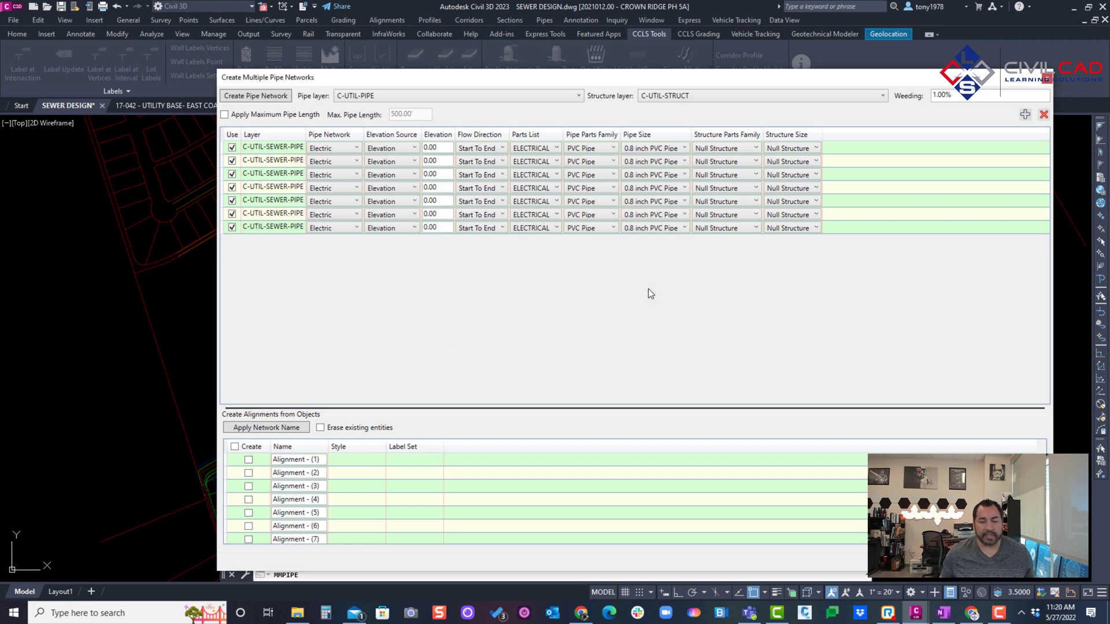
{"action": "left_click", "coordinate": [269, 101]}
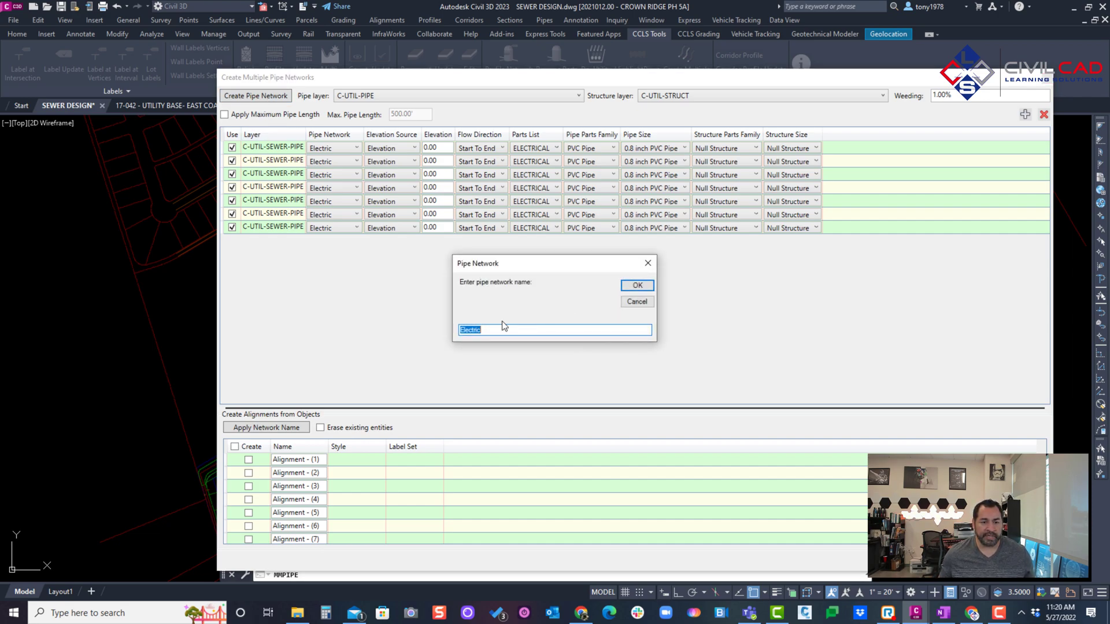
{"action": "left_click", "coordinate": [492, 332]}
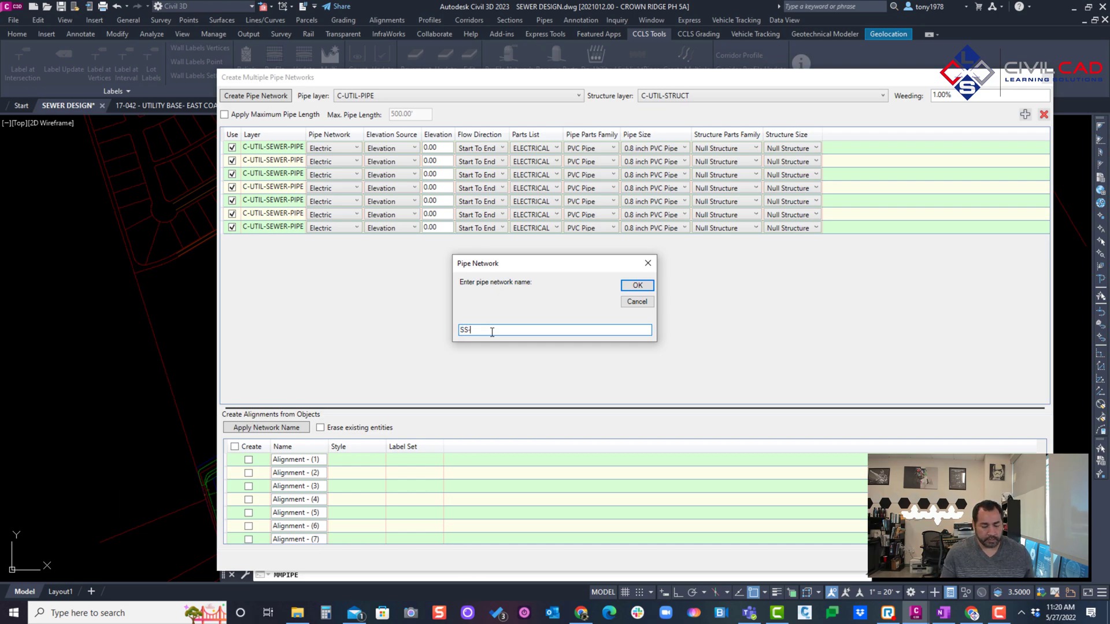
- Confirm the fifth network name and assign all seven runs to network SS-1
{"action": "left_click", "coordinate": [636, 284]}
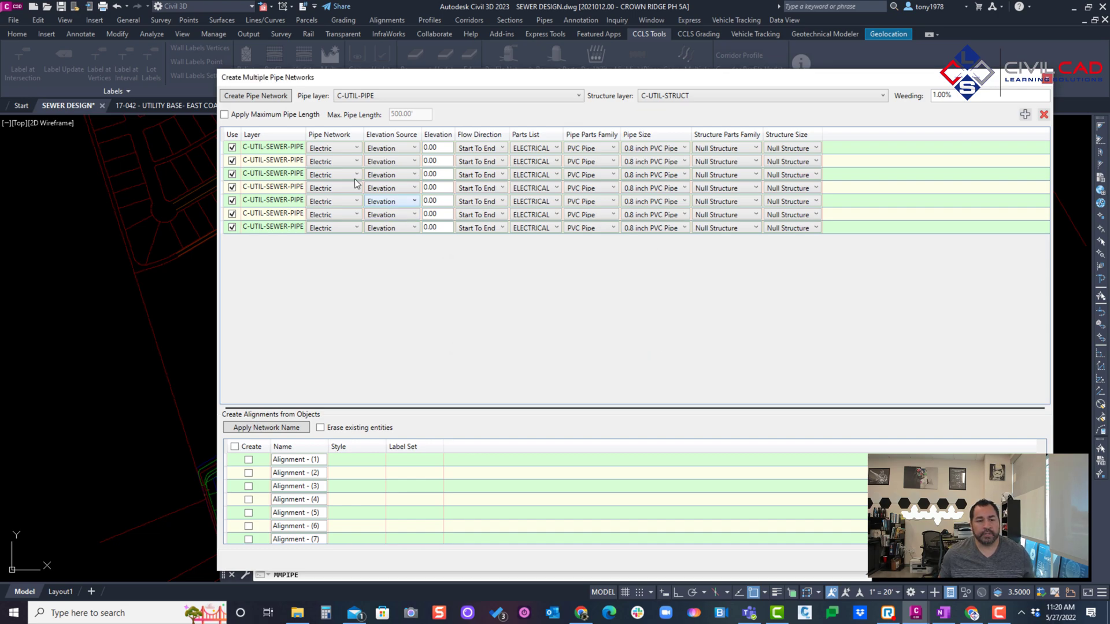
{"action": "left_click", "coordinate": [272, 149]}
{"action": "left_click", "coordinate": [295, 225], "text": "shift"}
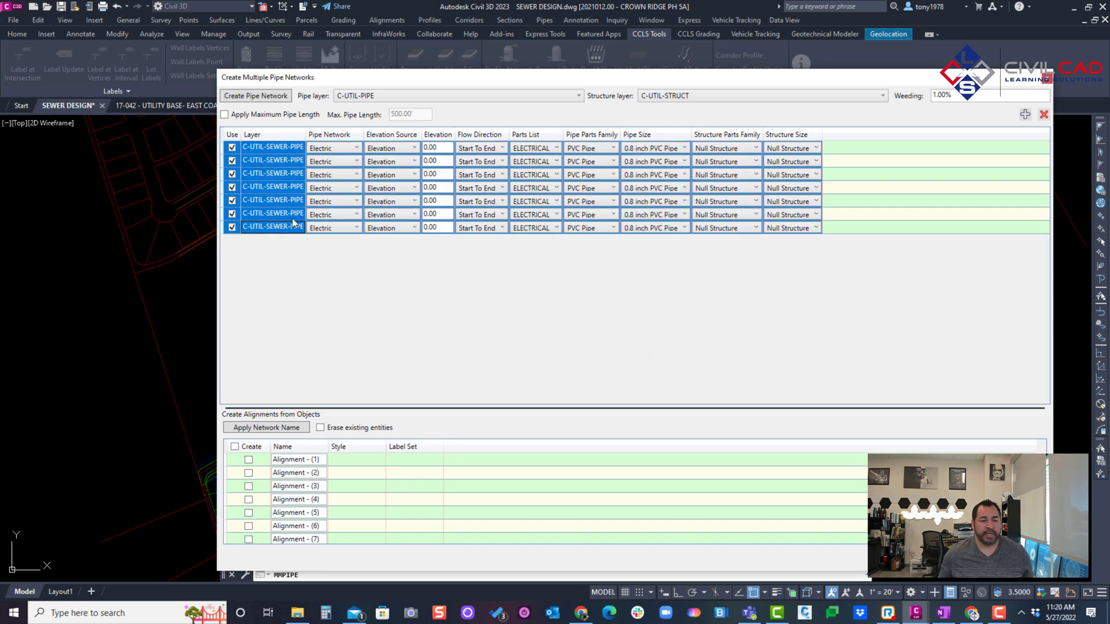
{"action": "left_click", "coordinate": [342, 149]}
{"action": "left_click", "coordinate": [328, 183]}
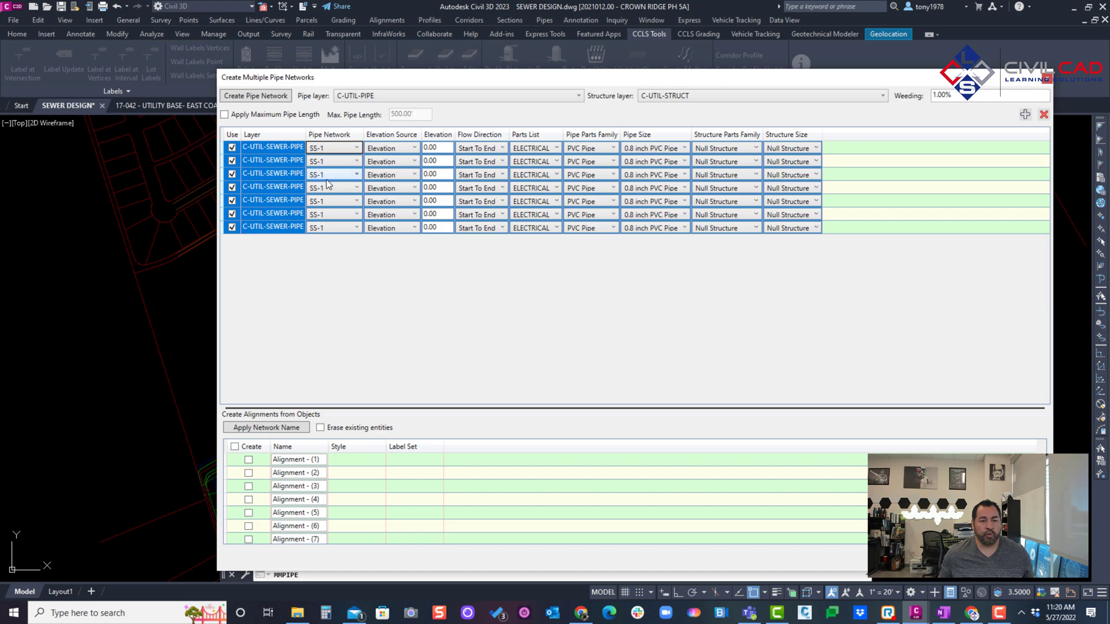
- Set elevation source to Surfaces with 5.00 cover for all runs
{"action": "left_click", "coordinate": [396, 149]}
{"action": "left_click", "coordinate": [396, 171]}
{"action": "left_click", "coordinate": [399, 149]}
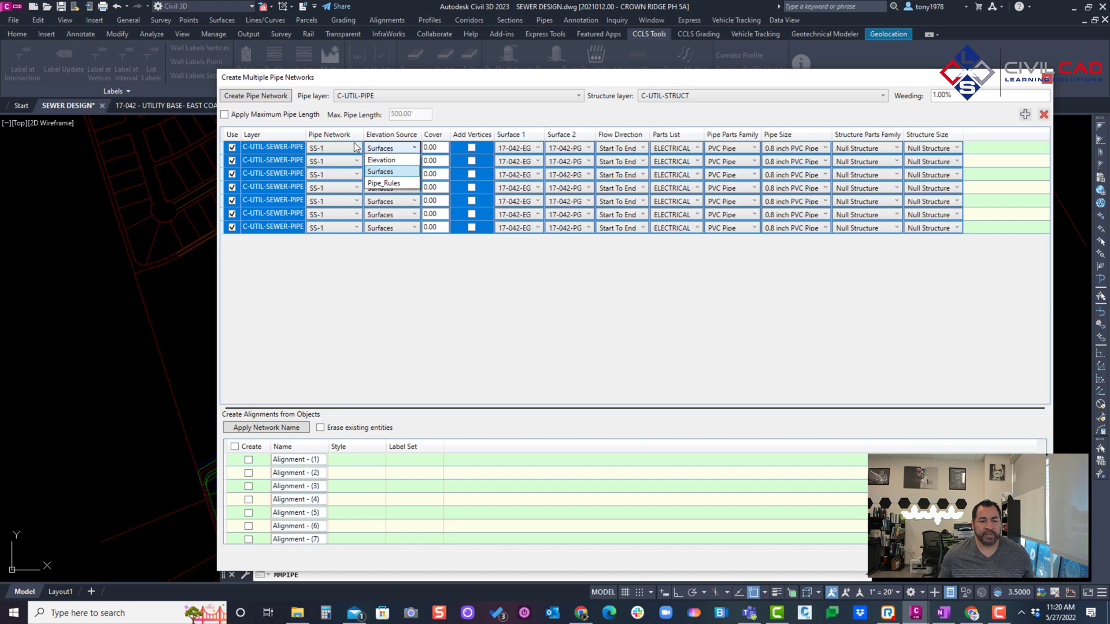
{"action": "left_click", "coordinate": [384, 183]}
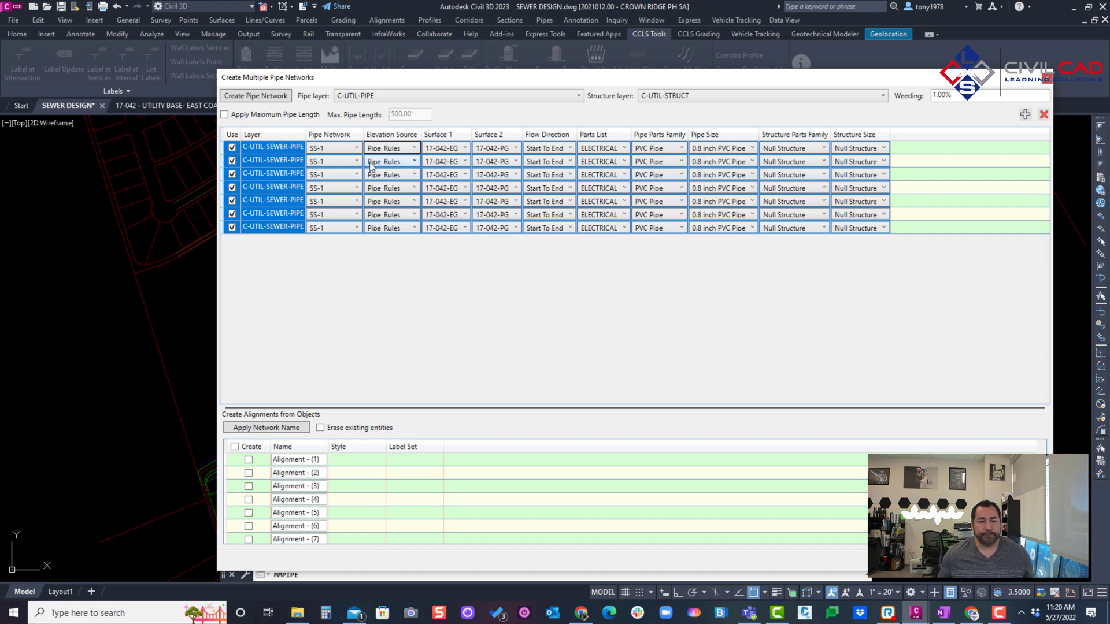
{"action": "left_click", "coordinate": [399, 148]}
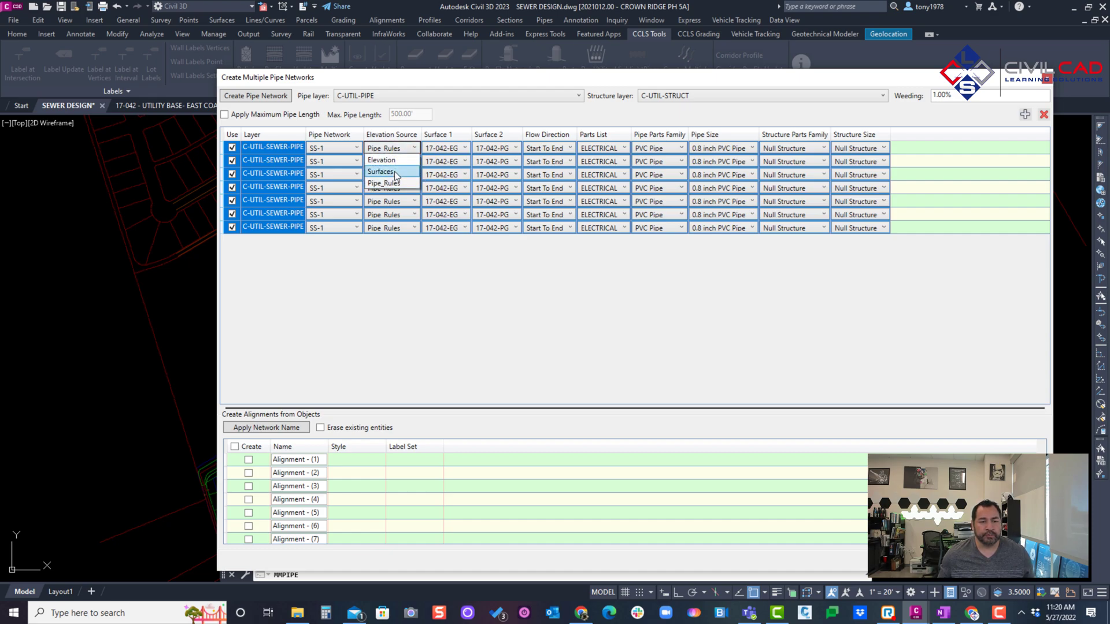
{"action": "left_click", "coordinate": [380, 171]}
{"action": "left_click", "coordinate": [444, 148]}
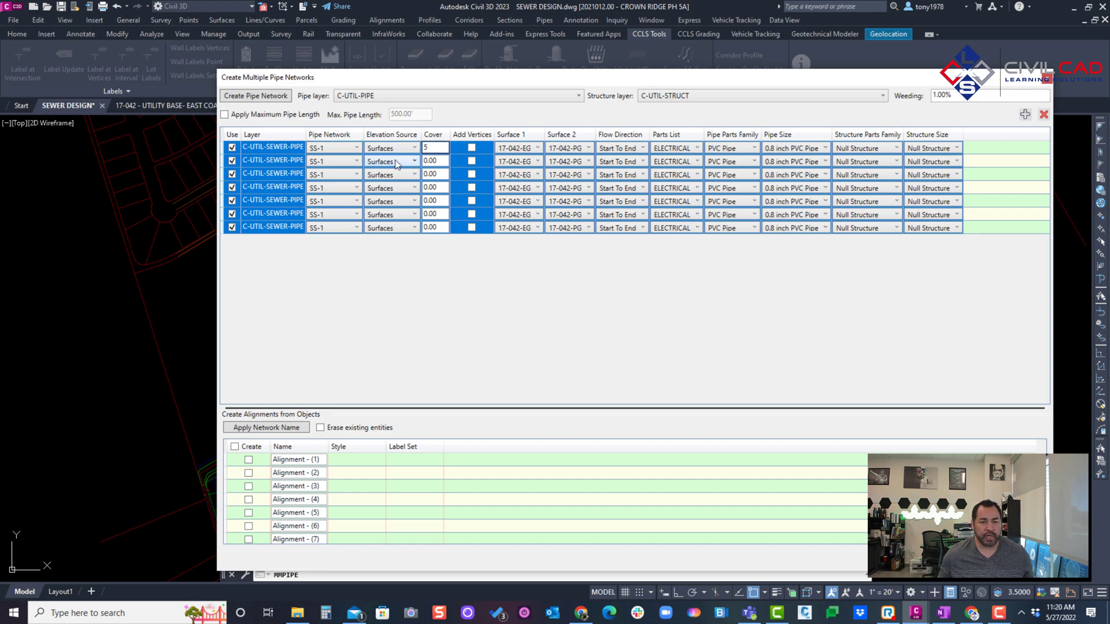
{"action": "type", "text": "5"}
{"action": "left_click", "coordinate": [445, 161]}
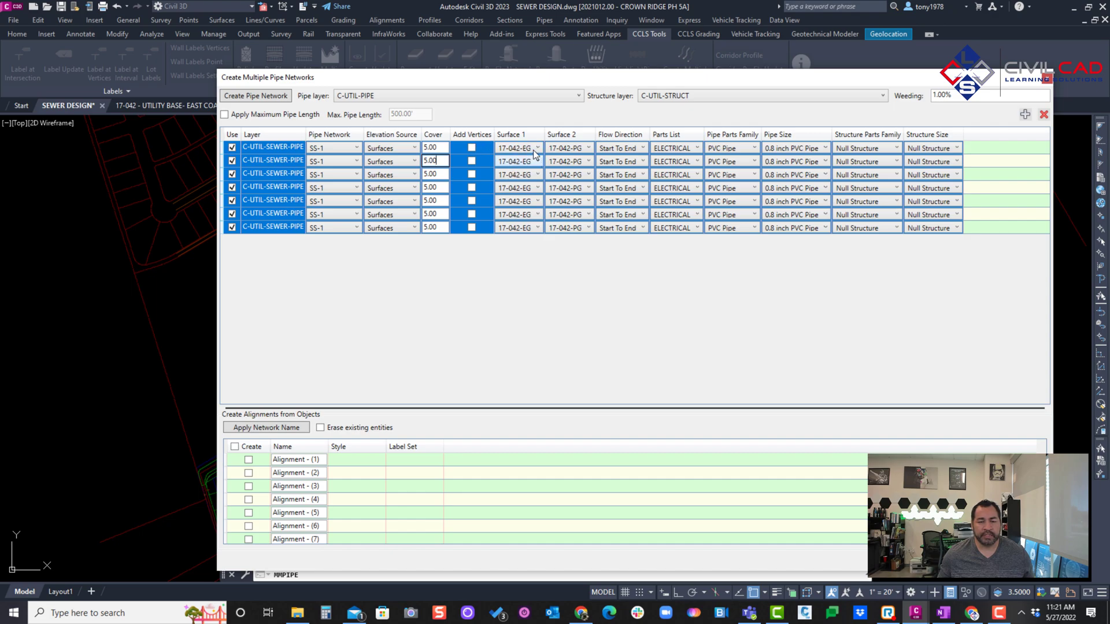
- Set Surface 1 to 17-042-PG and Surface 2 to 17-042-EG for all runs
{"action": "left_click", "coordinate": [523, 151]}
{"action": "left_click", "coordinate": [519, 173]}
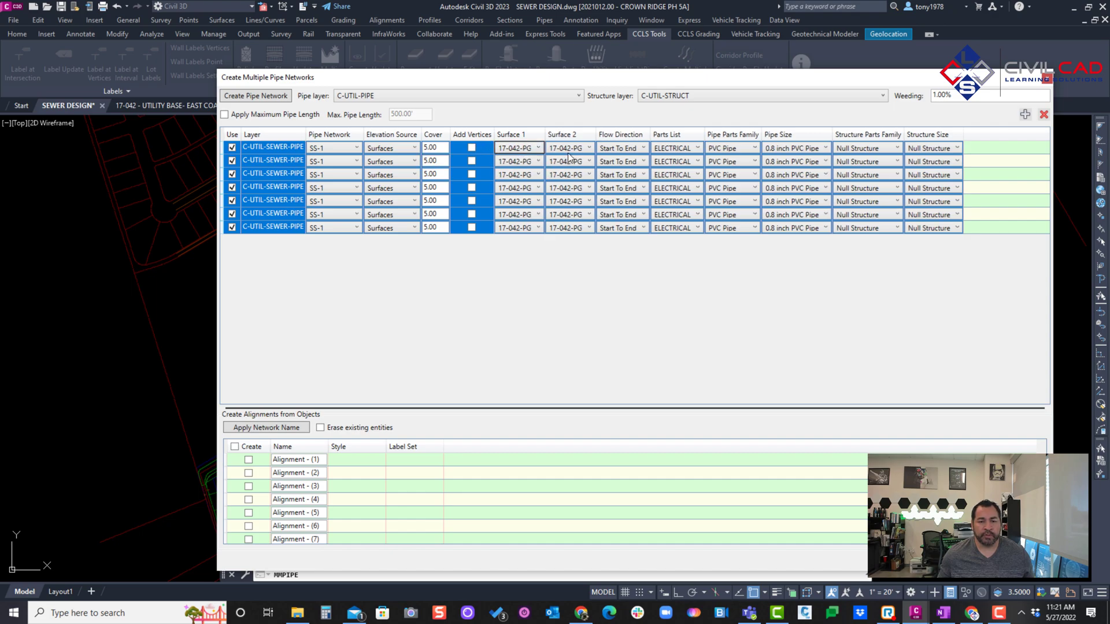
{"action": "left_click", "coordinate": [578, 152]}
{"action": "left_click", "coordinate": [580, 164]}
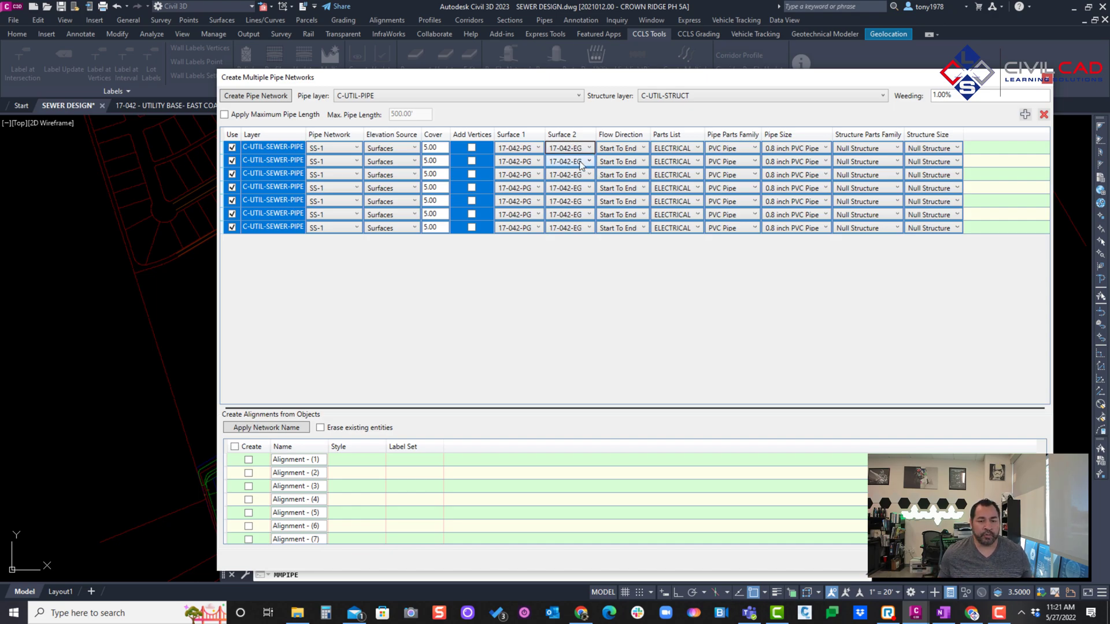
{"action": "left_click", "coordinate": [628, 234]}
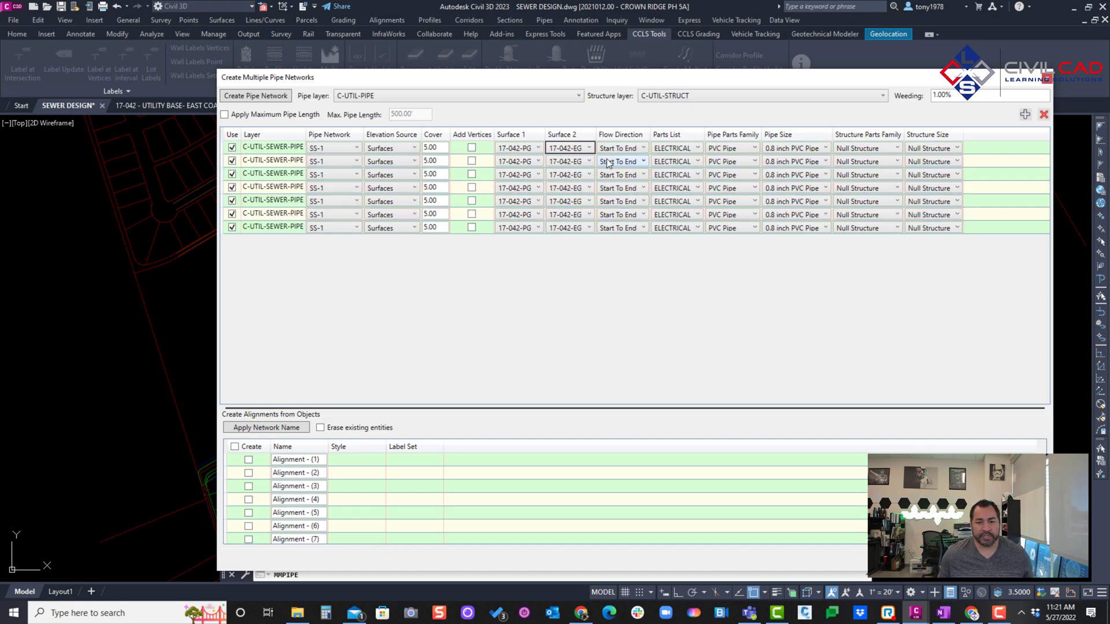
- Give all runs End To Start flow, the SEWER parts list and 8" PVC pipe
{"action": "left_click", "coordinate": [292, 150]}
{"action": "left_click", "coordinate": [283, 227], "text": "shift"}
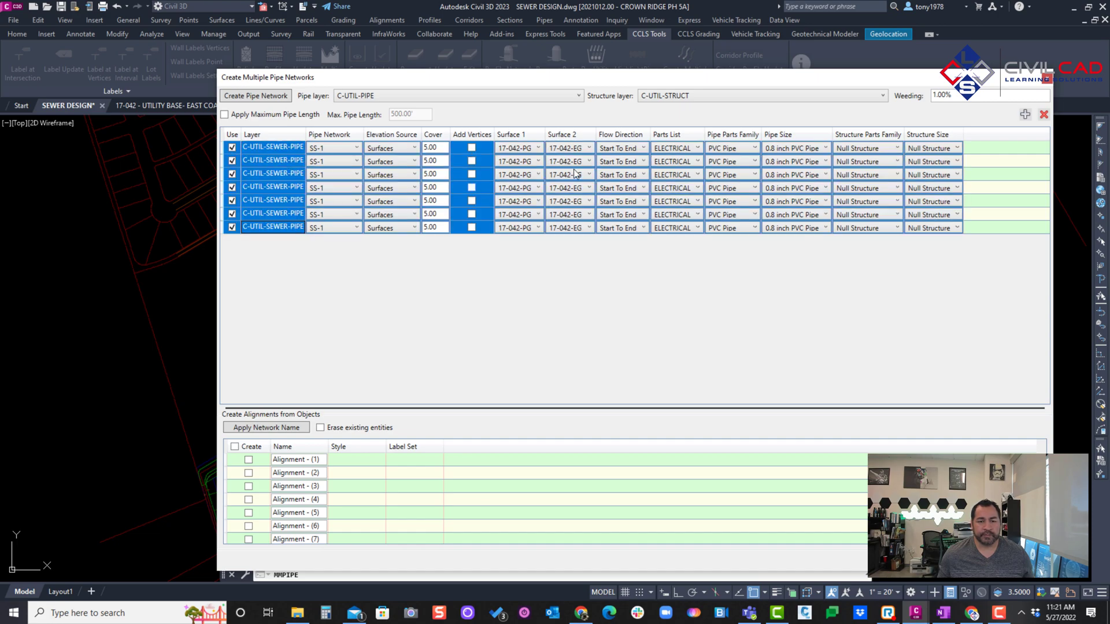
{"action": "left_click", "coordinate": [619, 148]}
{"action": "left_click", "coordinate": [617, 171]}
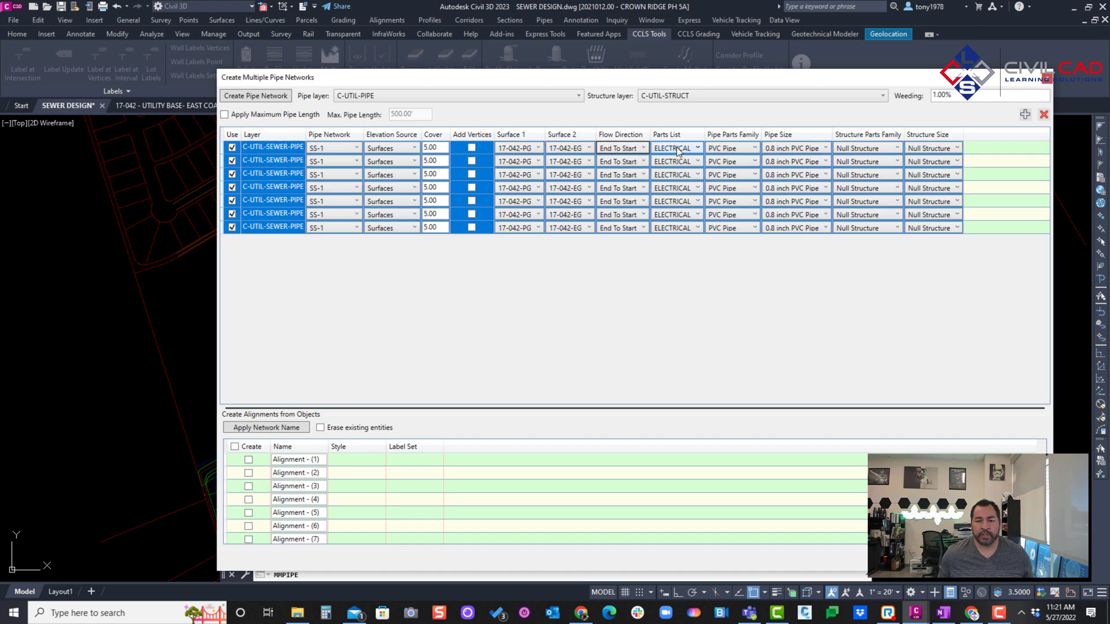
{"action": "left_click", "coordinate": [676, 148]}
{"action": "left_click", "coordinate": [681, 195]}
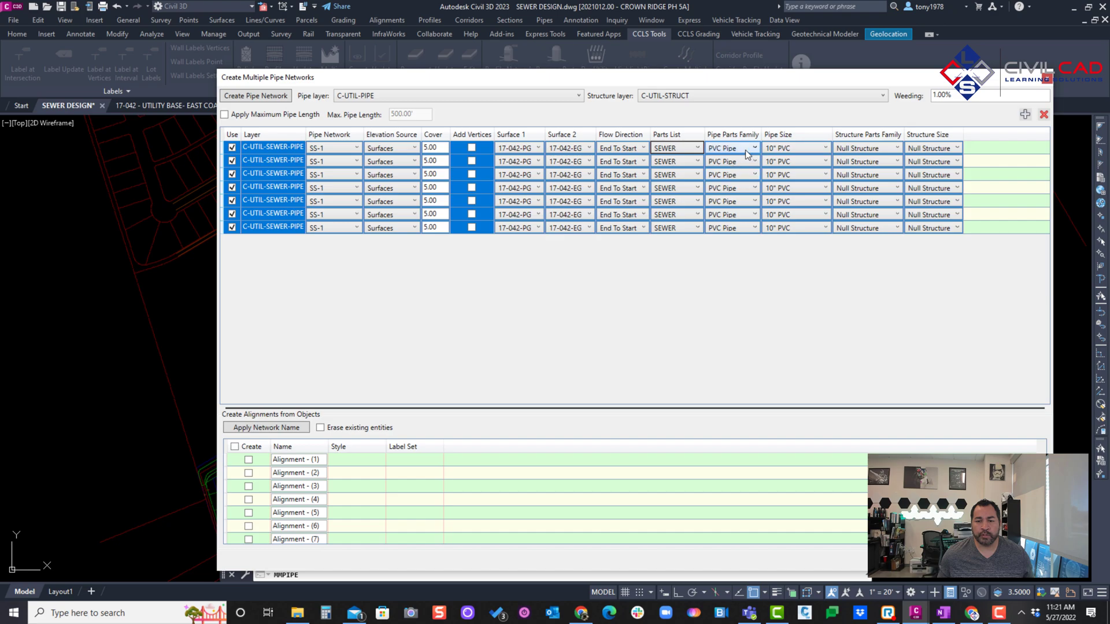
{"action": "left_click", "coordinate": [788, 149]}
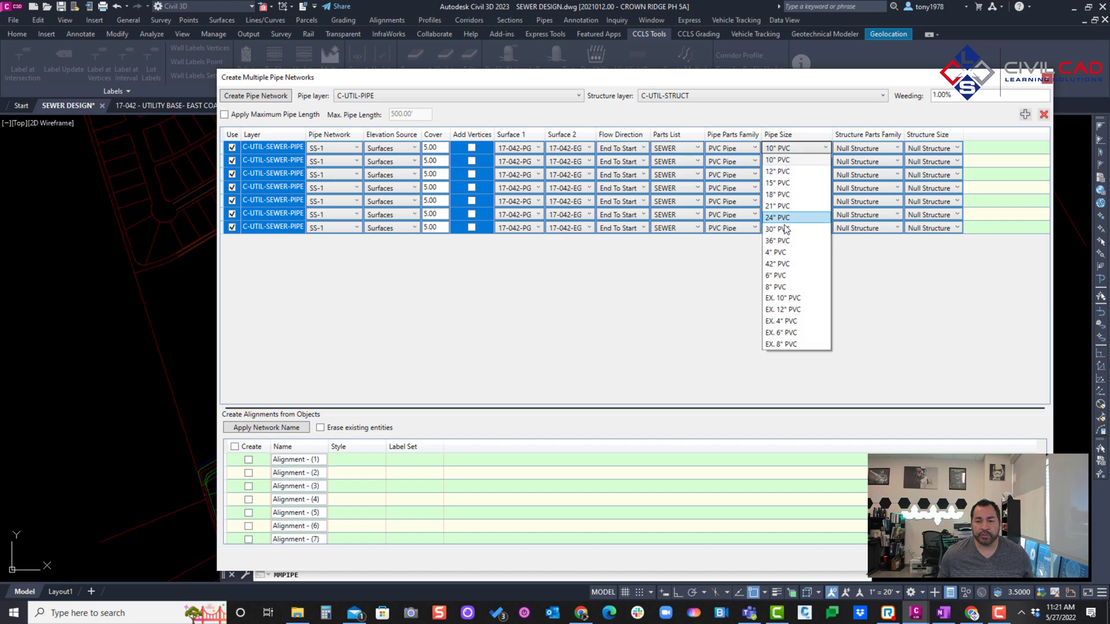
{"action": "left_click", "coordinate": [791, 286]}
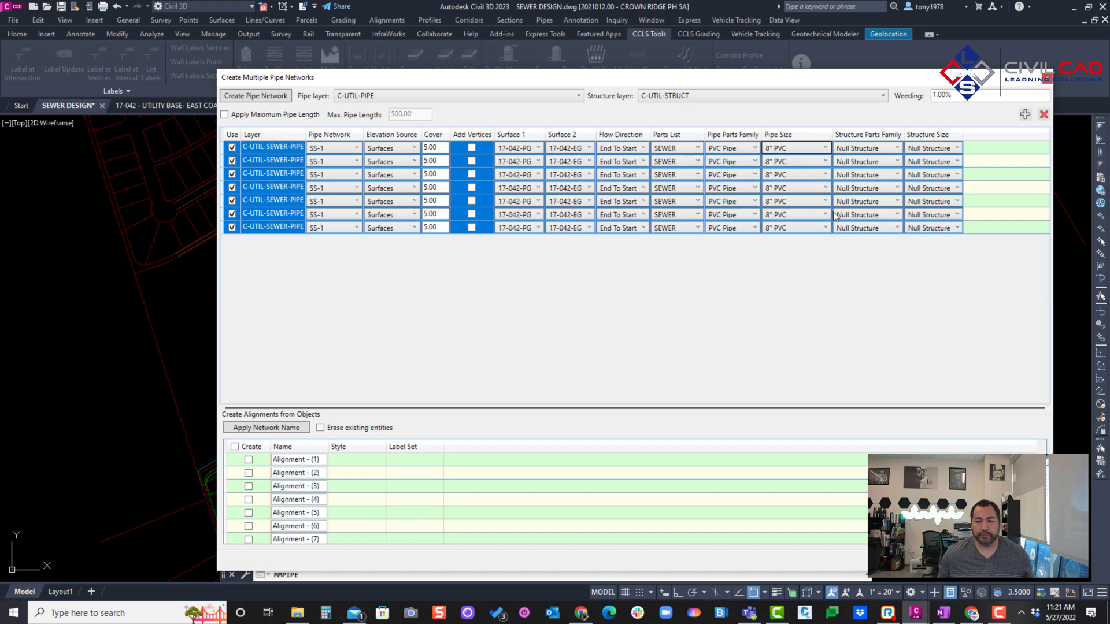
- Use SEWER MANHOLES with STD. 4' DIA. SSMH structures for all runs
{"action": "left_click", "coordinate": [874, 153]}
{"action": "left_click", "coordinate": [867, 183]}
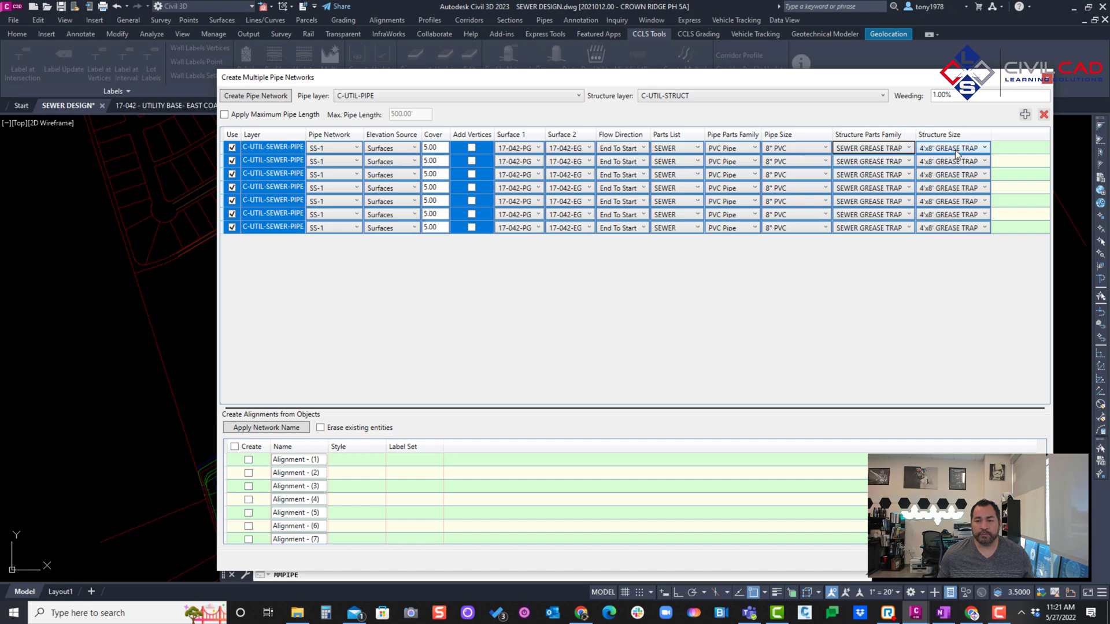
{"action": "left_click", "coordinate": [874, 149]}
{"action": "left_click", "coordinate": [876, 172]}
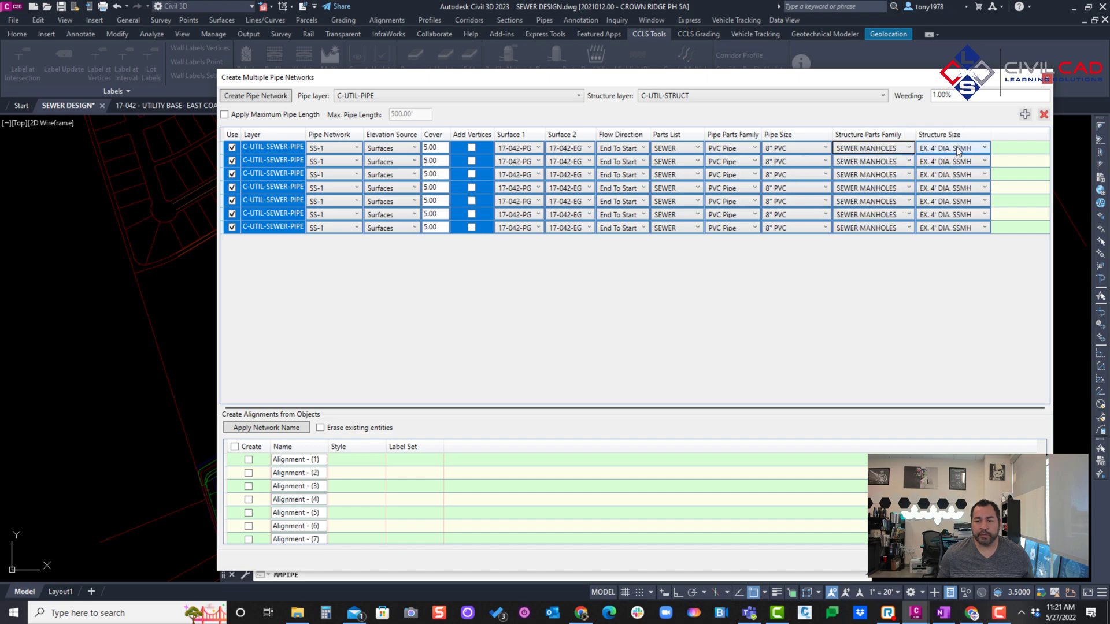
{"action": "left_click", "coordinate": [958, 149]}
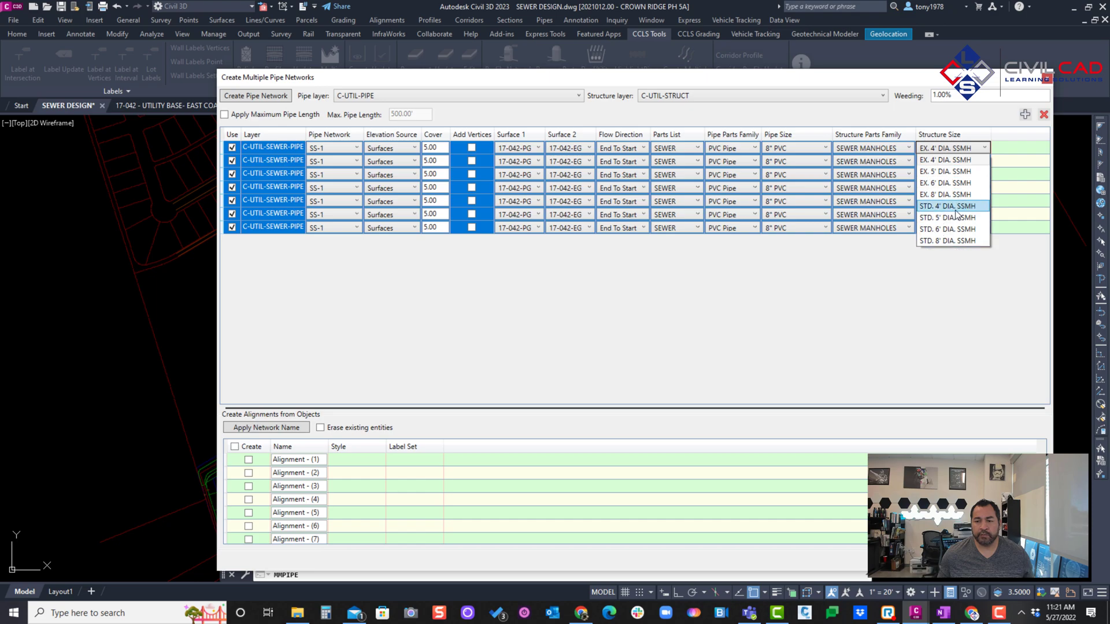
{"action": "left_click", "coordinate": [947, 206]}
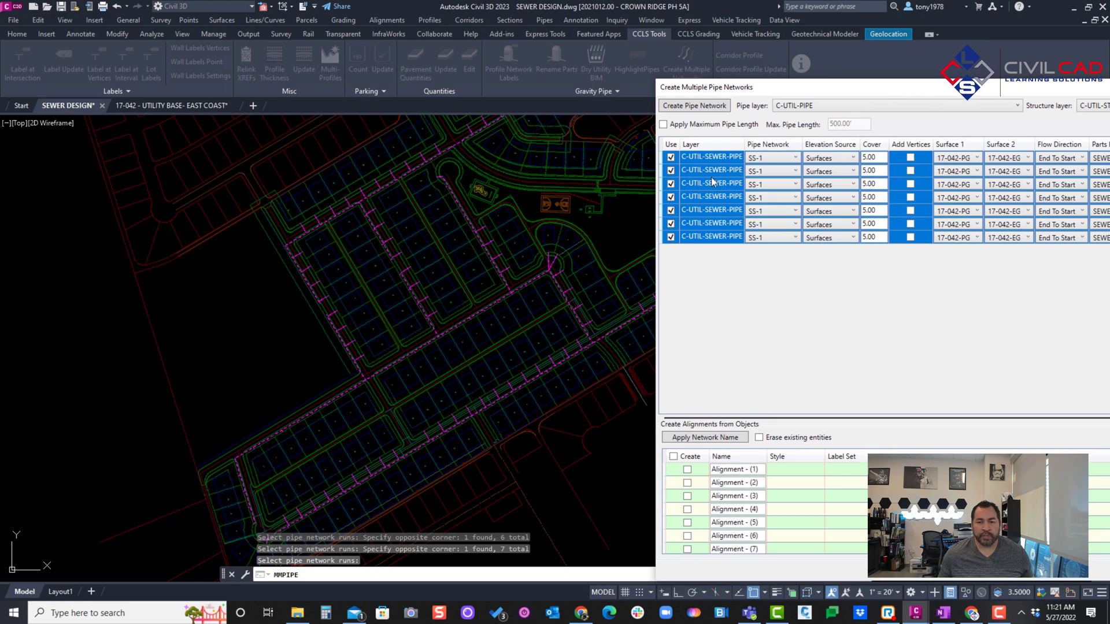
- Select runs one through six in turn to locate each in the drawing
{"action": "left_click", "coordinate": [721, 158]}
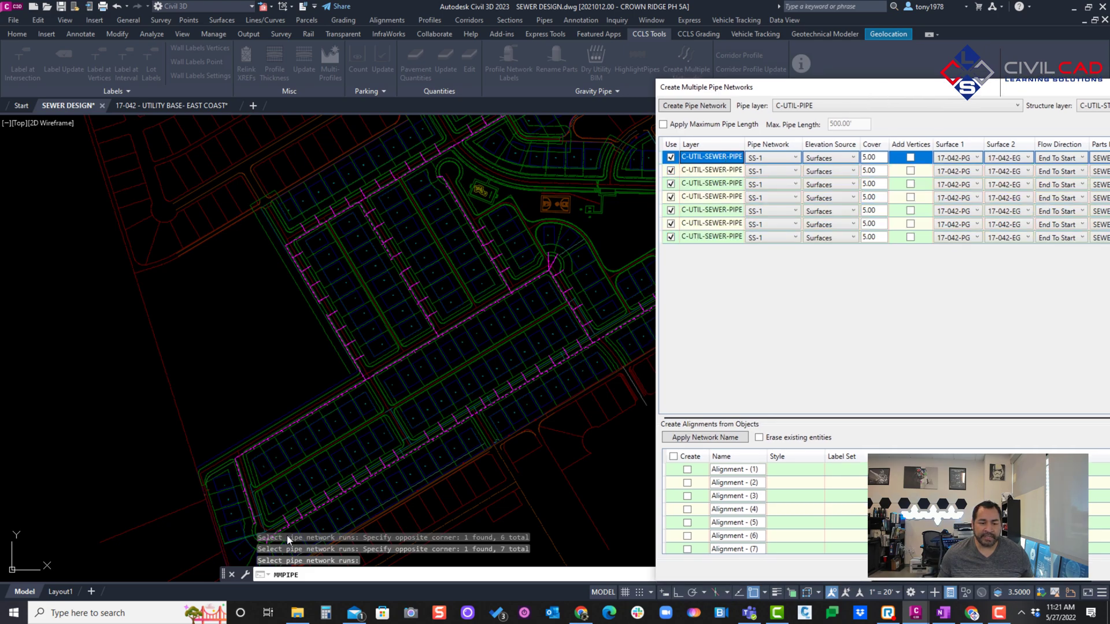
{"action": "left_click", "coordinate": [722, 171]}
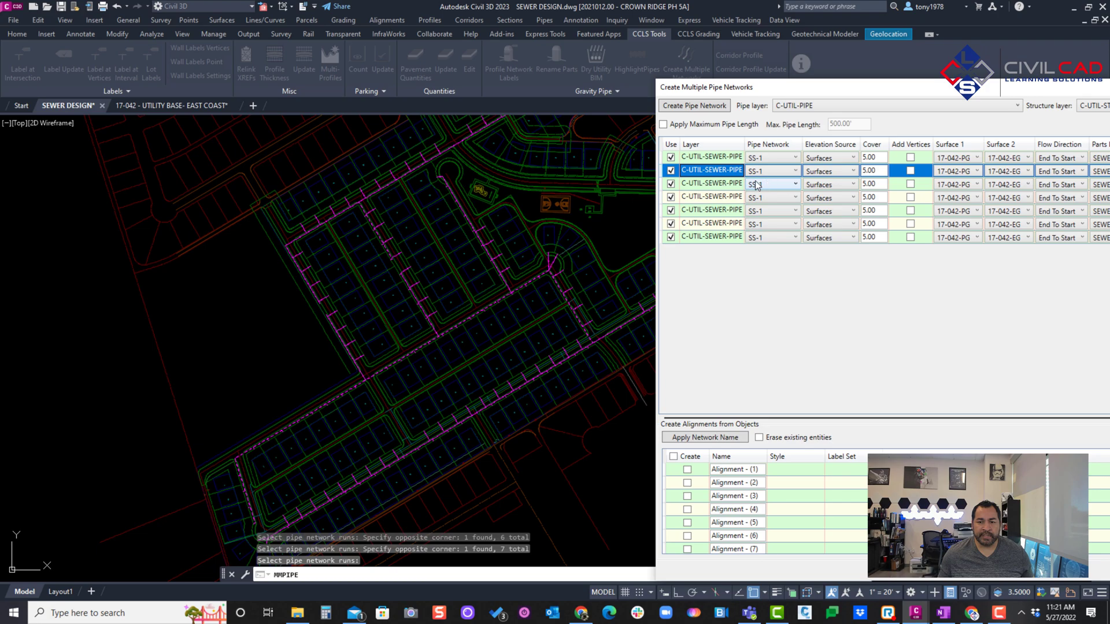
{"action": "left_click", "coordinate": [724, 185]}
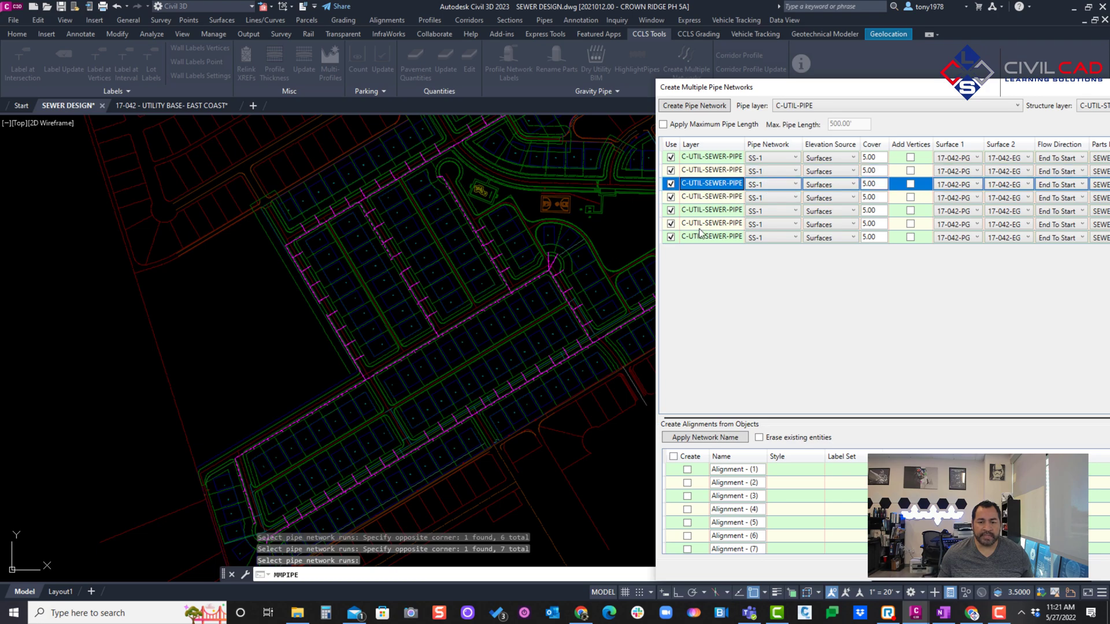
{"action": "left_click", "coordinate": [726, 198]}
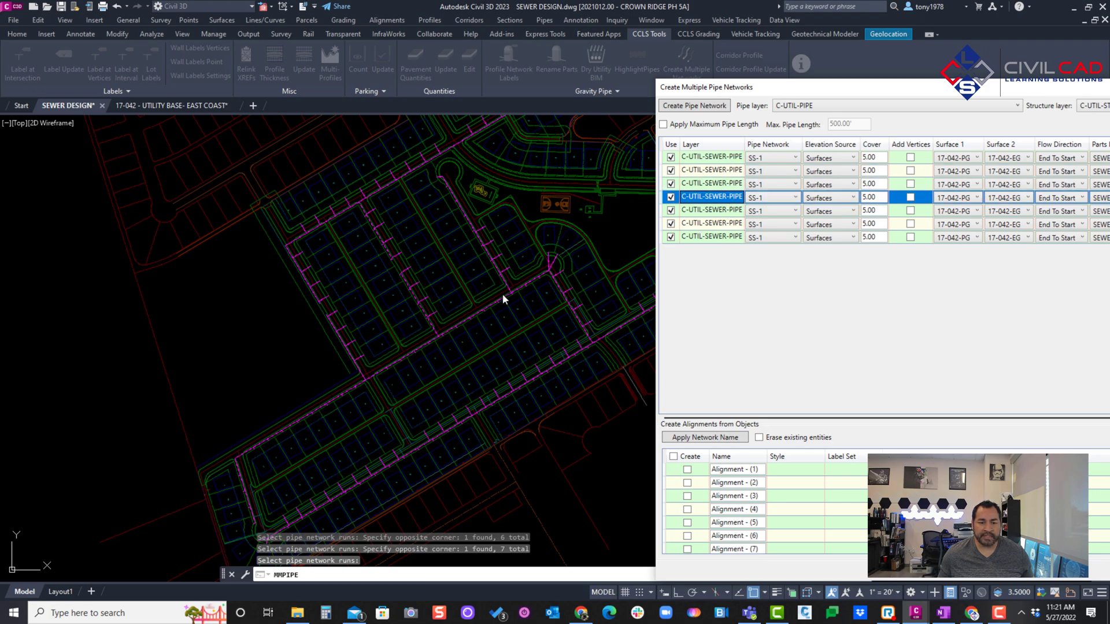
{"action": "left_click", "coordinate": [722, 211]}
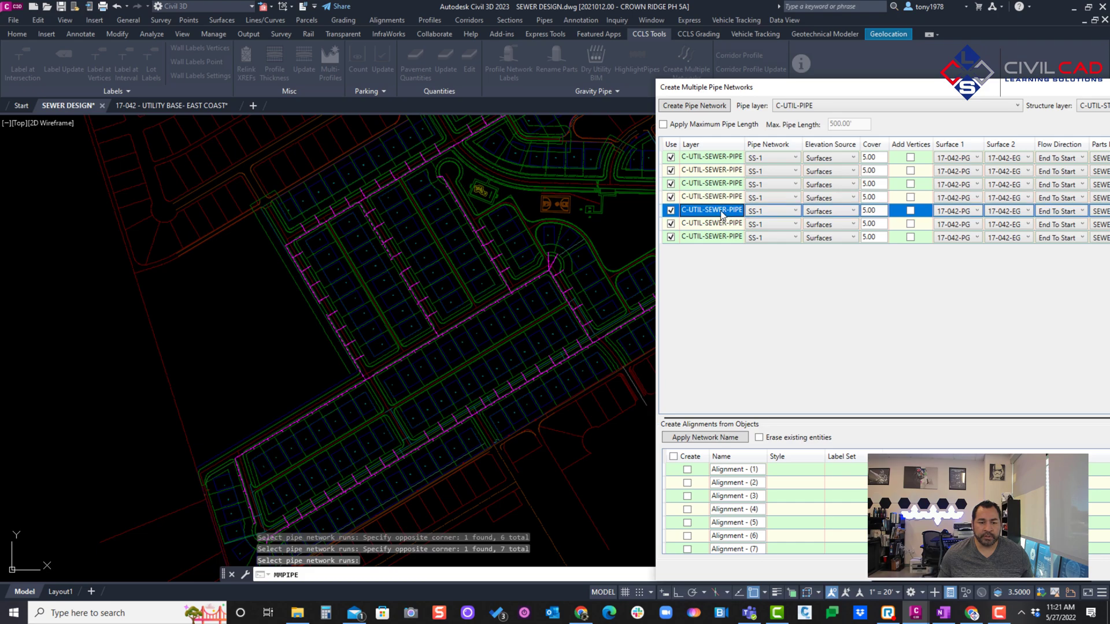
{"action": "left_click", "coordinate": [730, 224]}
- Reassign the sixth and seventh runs to network SS-2
{"action": "left_click", "coordinate": [779, 225]}
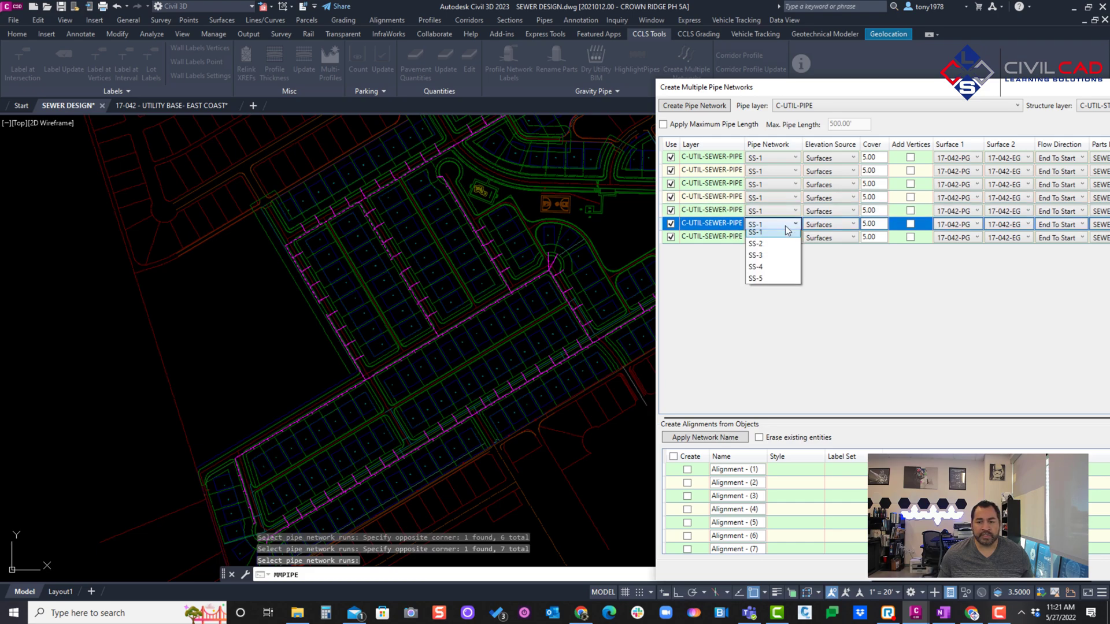
{"action": "left_click", "coordinate": [769, 271]}
{"action": "left_click", "coordinate": [772, 237]}
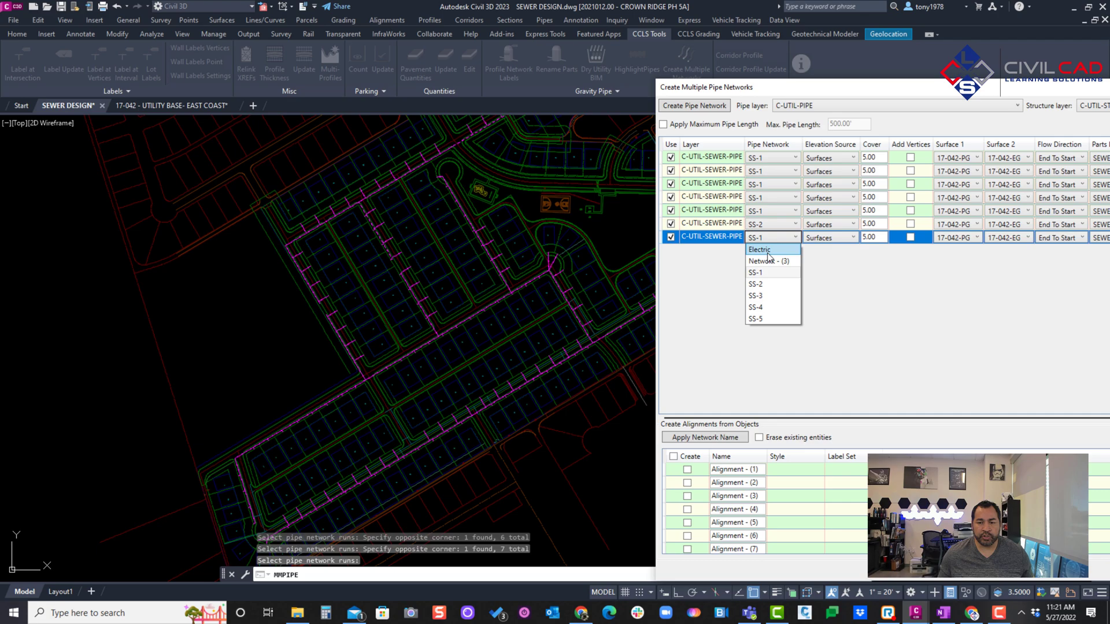
{"action": "left_click", "coordinate": [767, 284]}
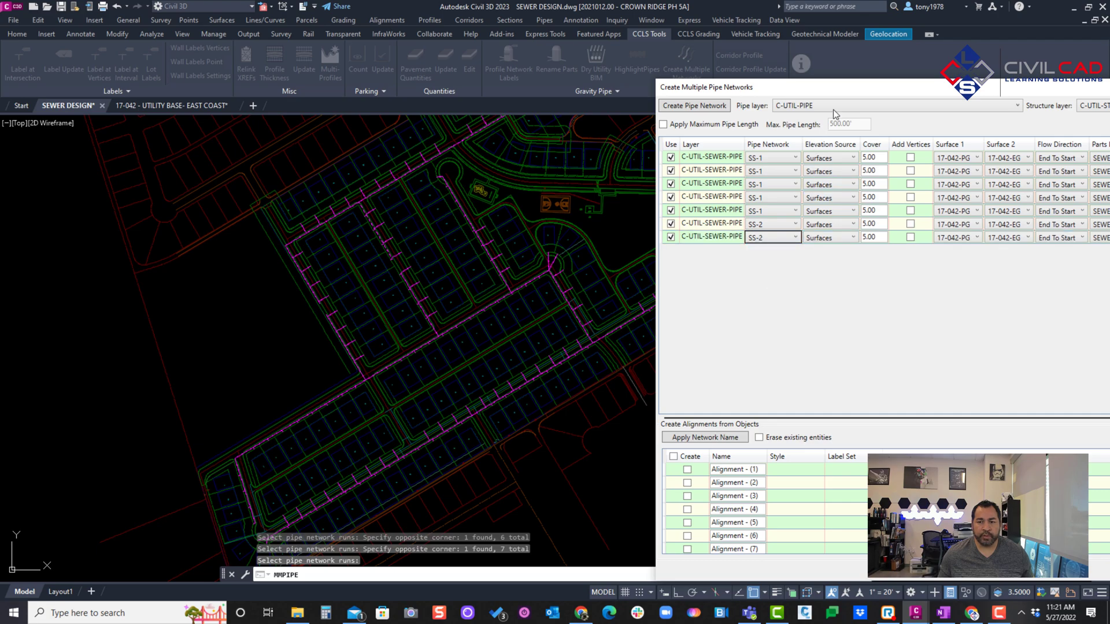
{"action": "left_click_drag", "start_coordinate": [835, 92], "coordinate": [437, 20]}
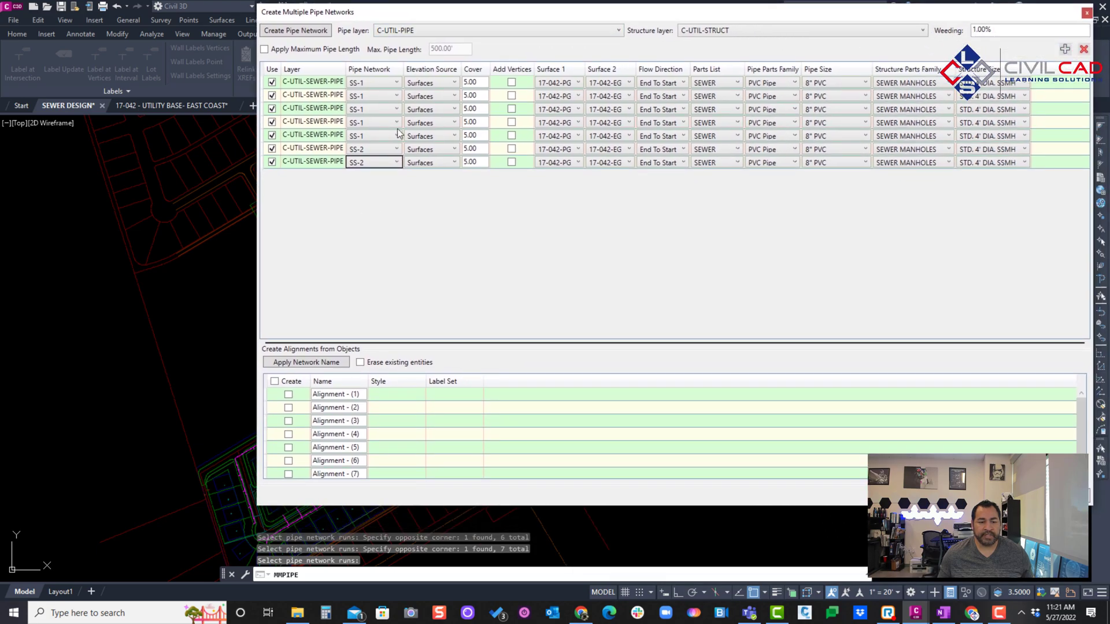
- Name alignments after their pipe networks and mark every run to get an alignment
{"action": "left_click", "coordinate": [316, 363]}
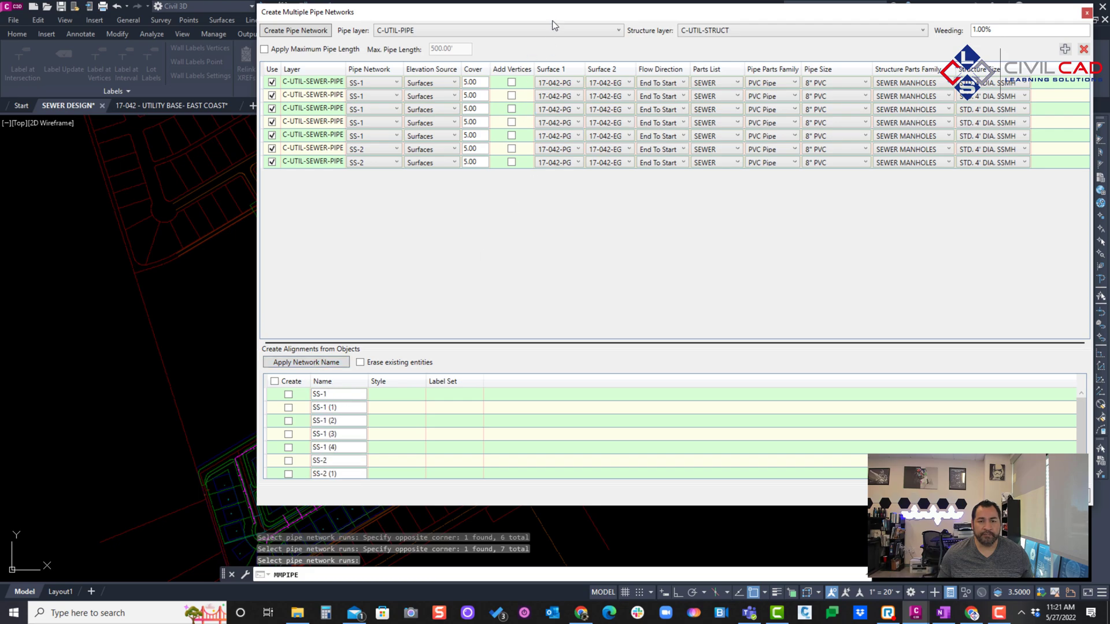
{"action": "left_click_drag", "start_coordinate": [553, 21], "coordinate": [868, 26]}
{"action": "left_click", "coordinate": [605, 404]}
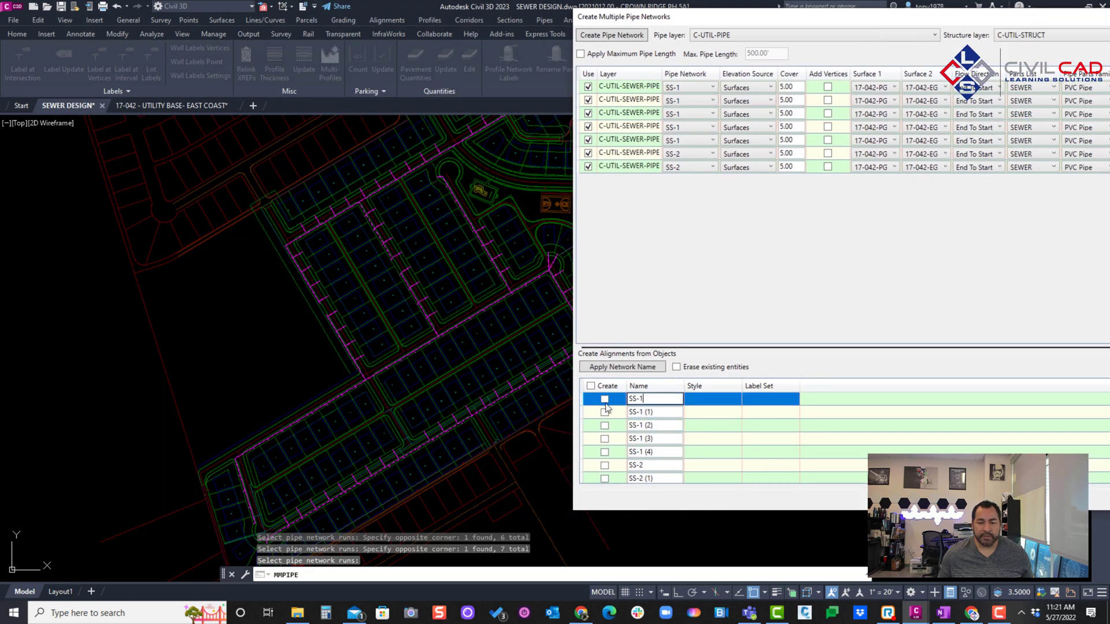
{"action": "left_click", "coordinate": [590, 387]}
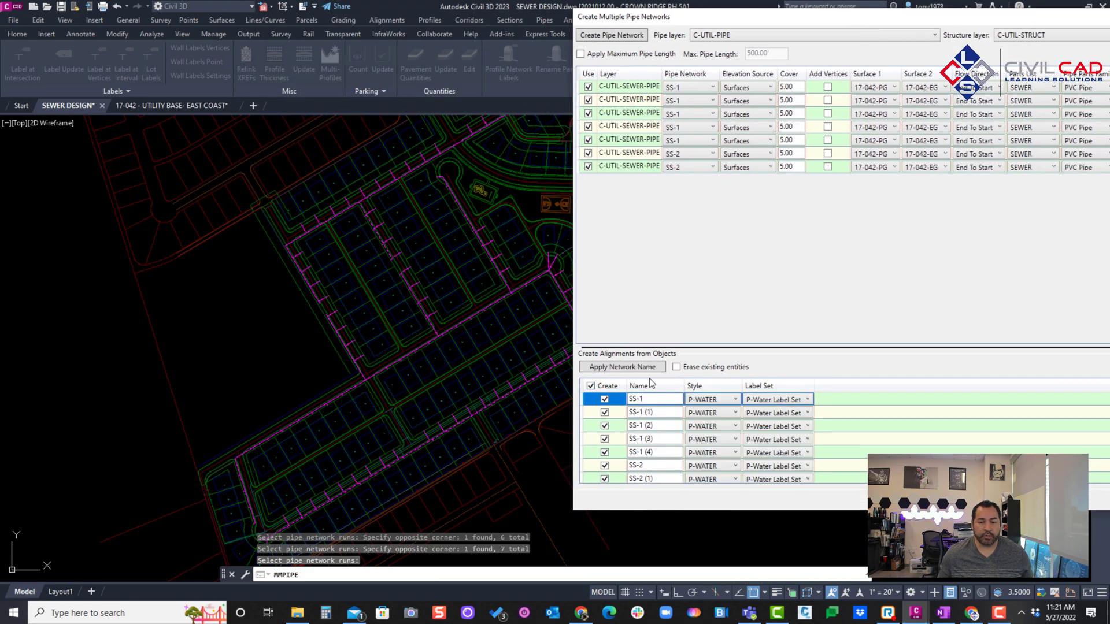
- Edit the duplicate alignment names so they run in sequence up to SS-7
{"action": "left_click", "coordinate": [677, 396]}
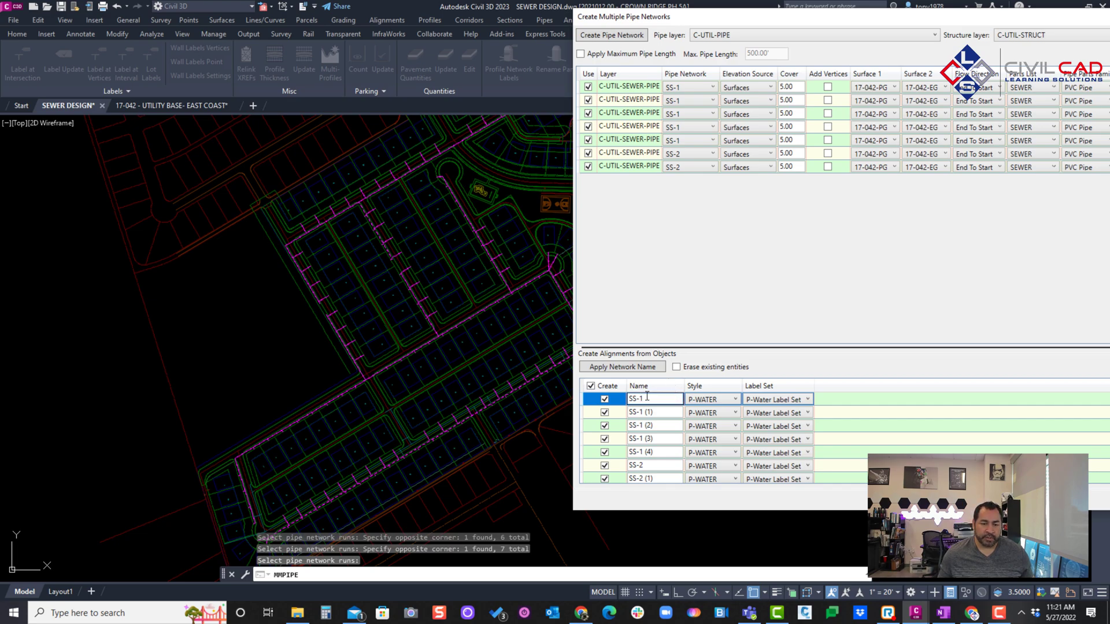
{"action": "left_click", "coordinate": [654, 412]}
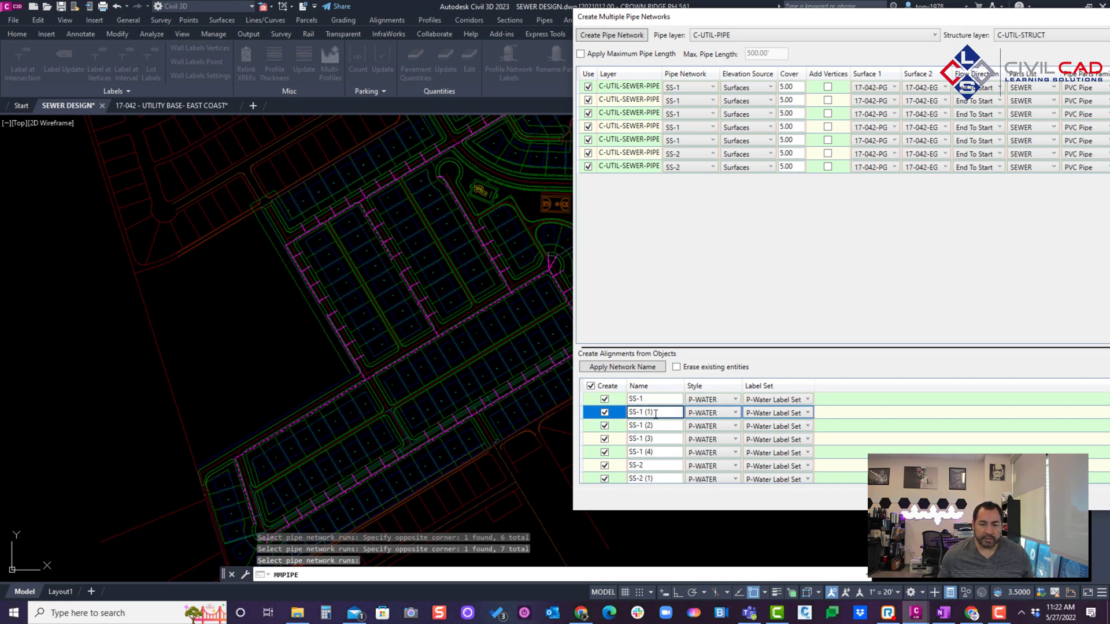
{"action": "key", "text": "BackSpace"}
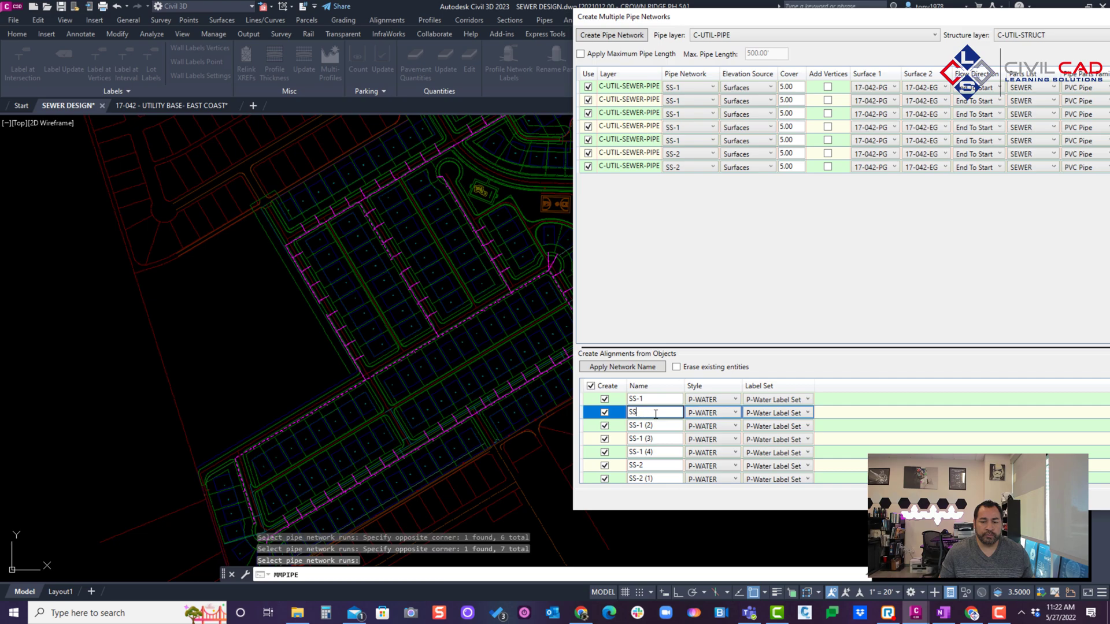
{"action": "key", "text": "Return"}
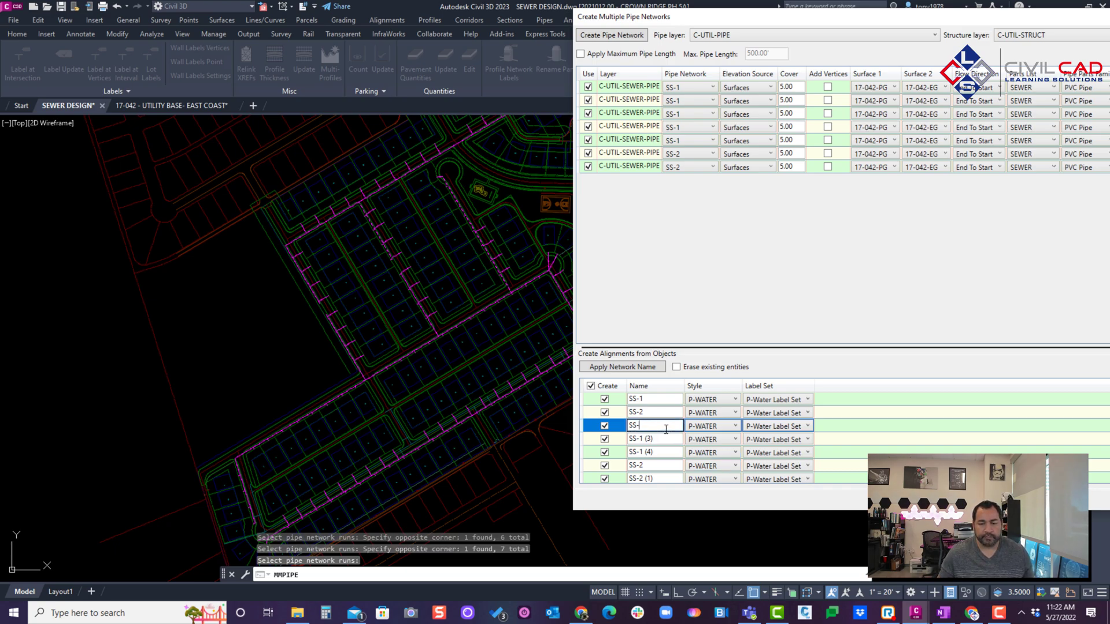
{"action": "type", "text": "3"}
{"action": "left_click", "coordinate": [666, 438]}
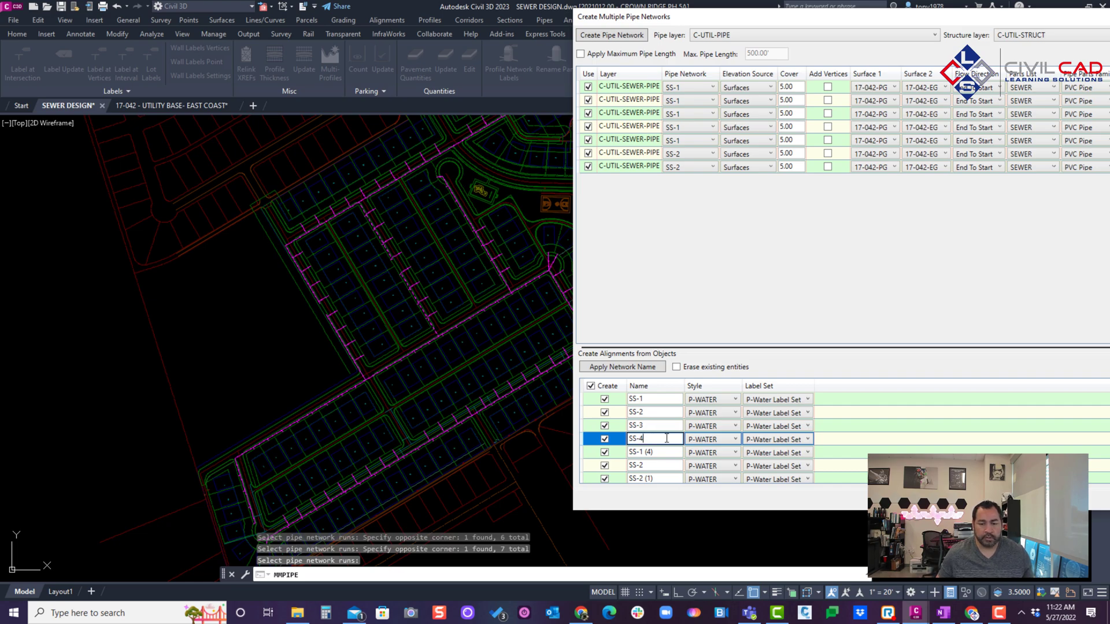
{"action": "left_click", "coordinate": [664, 453]}
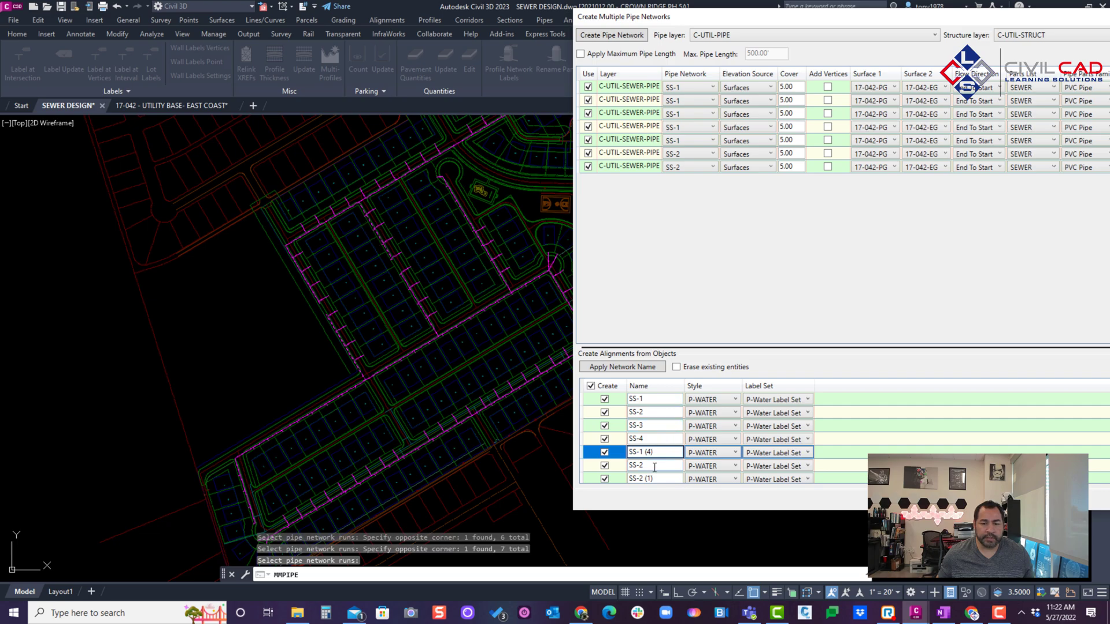
{"action": "left_click", "coordinate": [655, 467]}
{"action": "type", "text": "5"}
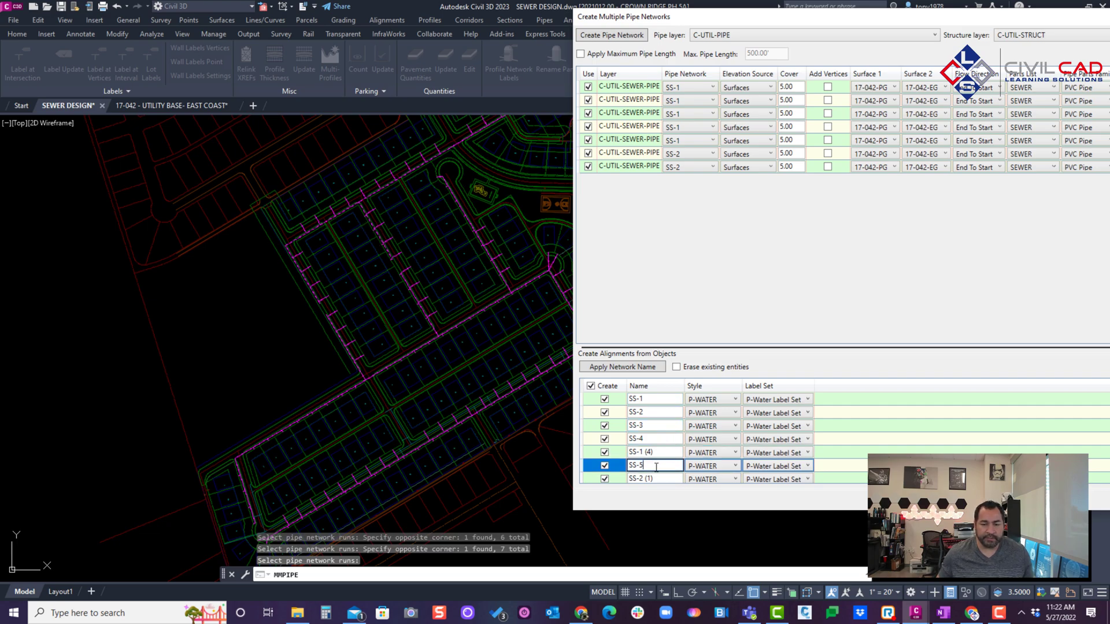
{"action": "left_click", "coordinate": [660, 455]}
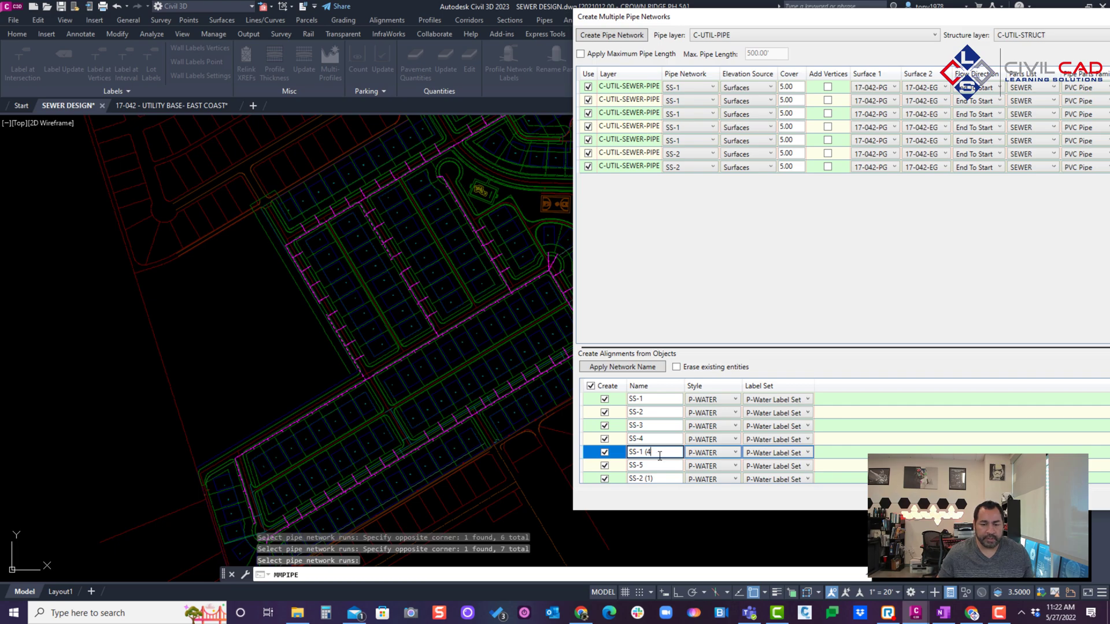
{"action": "type", "text": "6"}
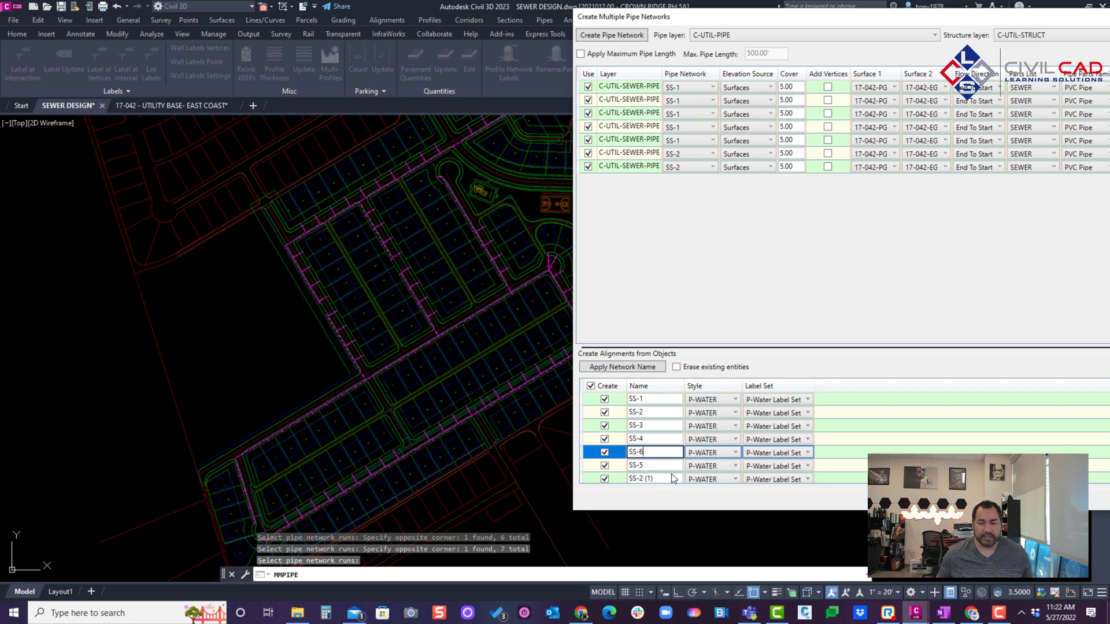
{"action": "left_click", "coordinate": [674, 477]}
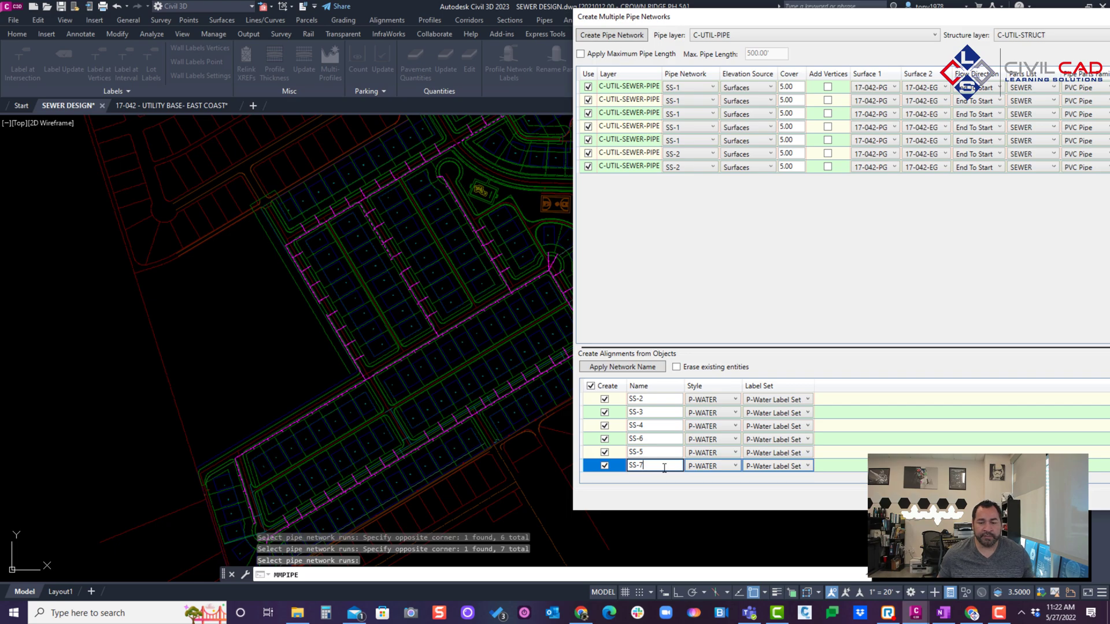
- Give all alignments the P-SEWER style and P-Sewer Label Set
{"action": "left_click", "coordinate": [620, 403]}
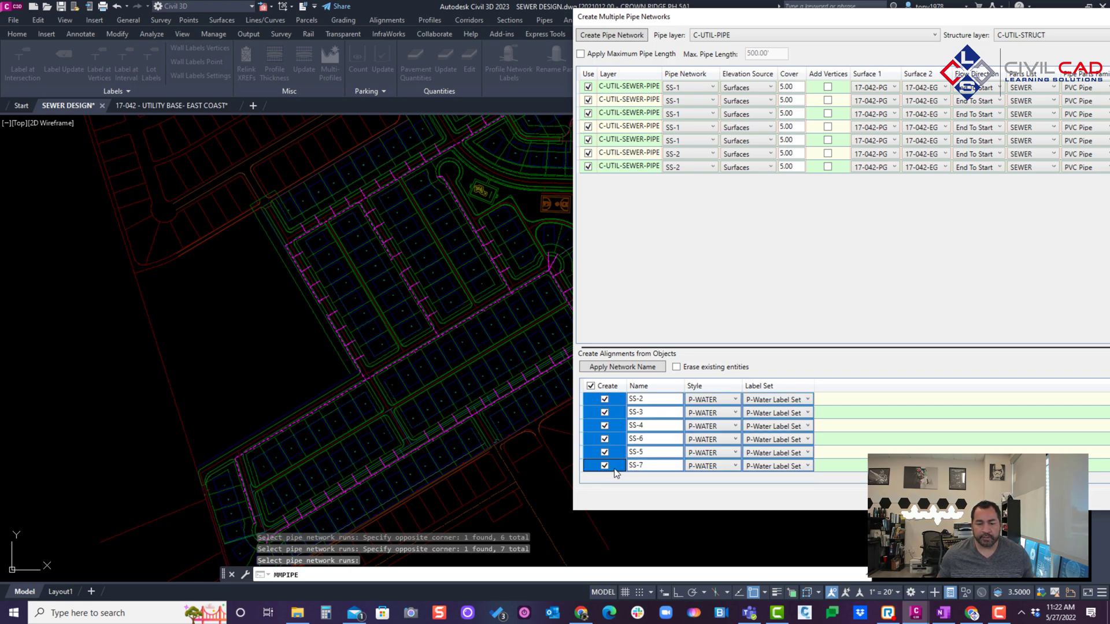
{"action": "left_click", "coordinate": [715, 403]}
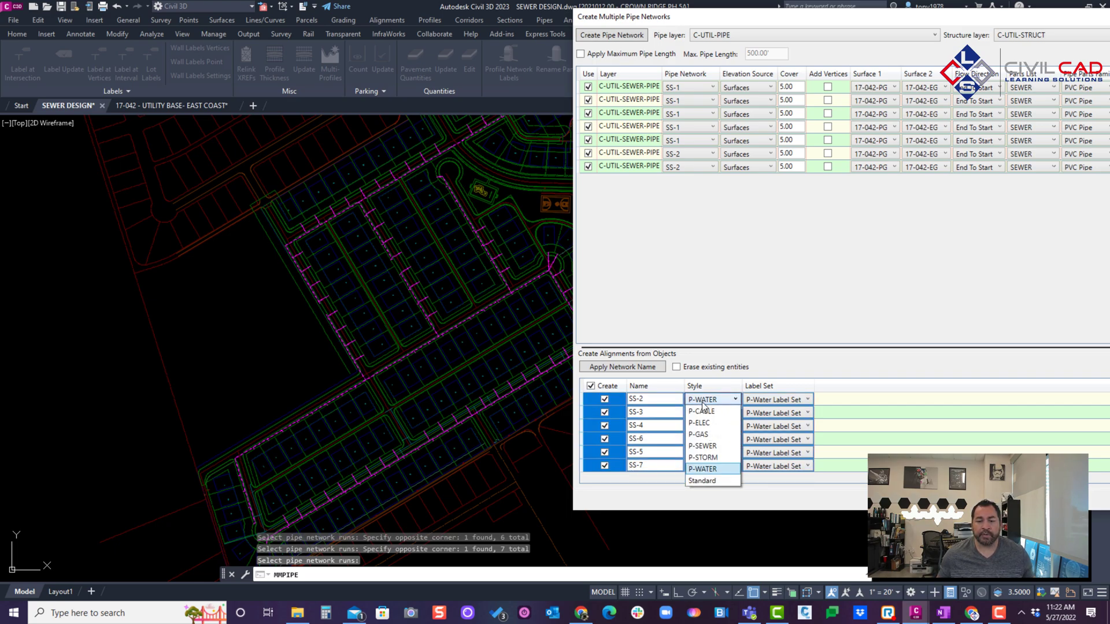
{"action": "left_click", "coordinate": [715, 447]}
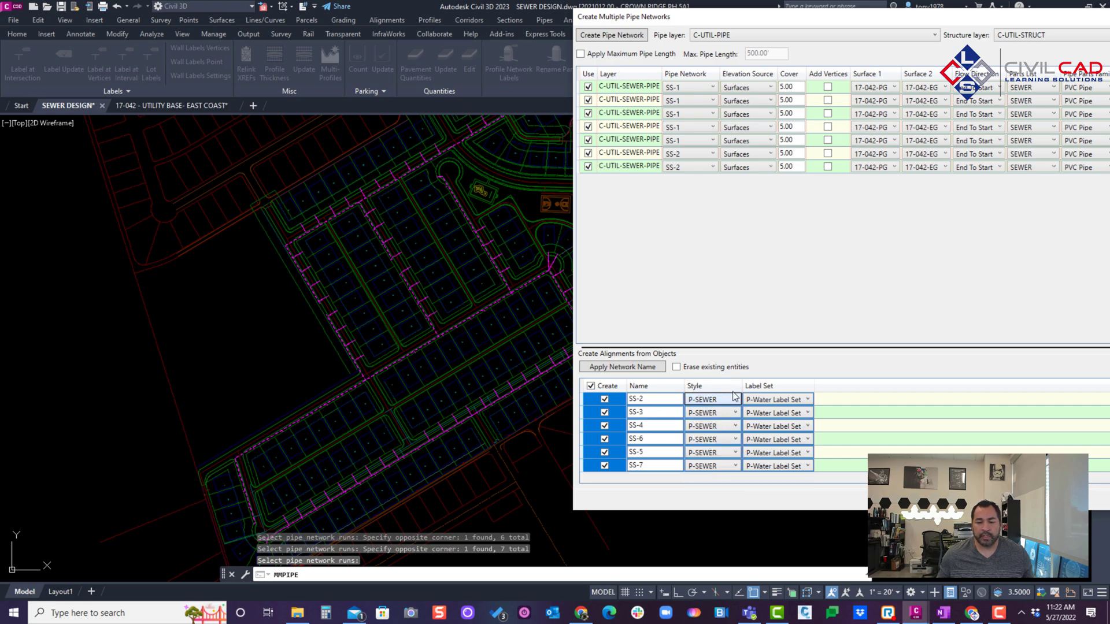
{"action": "left_click_drag", "start_coordinate": [768, 19], "coordinate": [733, 22]}
{"action": "left_click", "coordinate": [752, 405]}
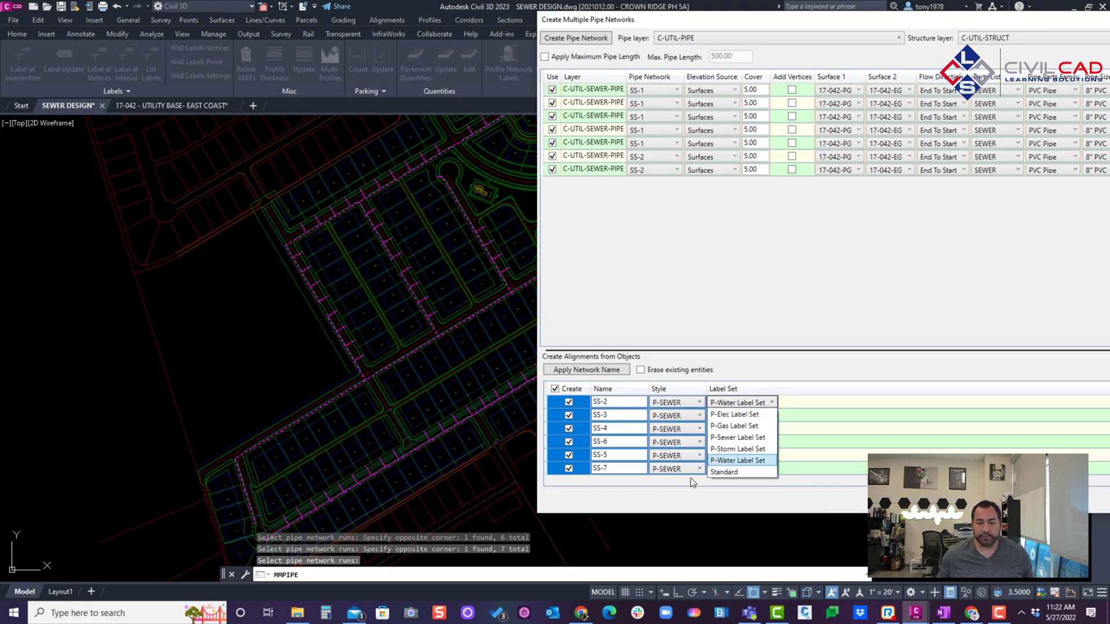
{"action": "left_click", "coordinate": [748, 437]}
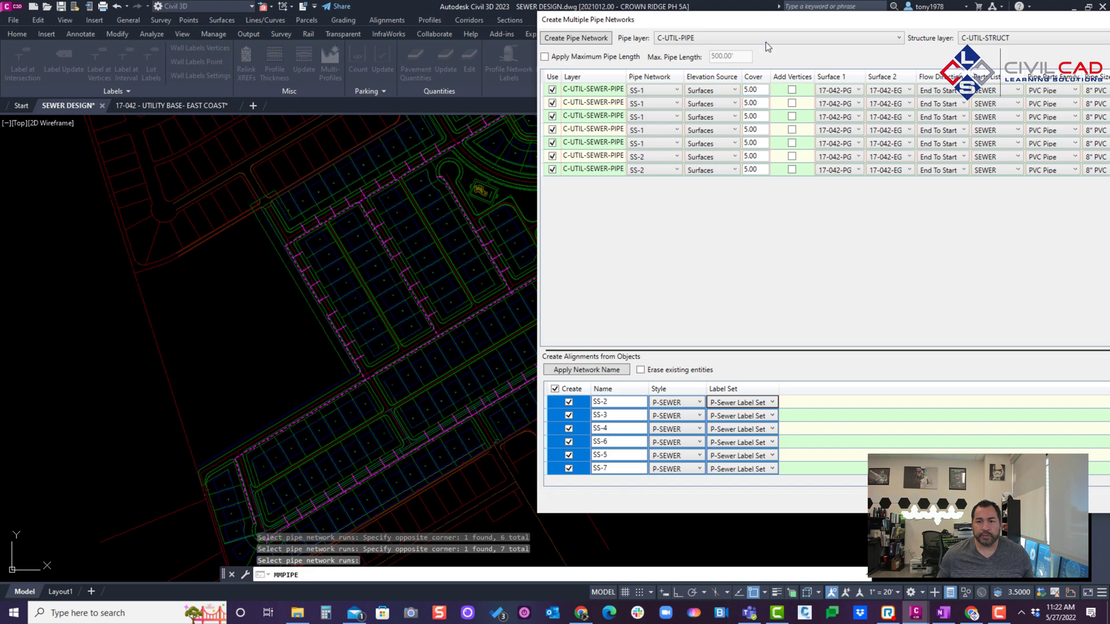
- Reposition and enlarge the dialog to show the 1.00% weeding value and all rows
{"action": "left_click_drag", "start_coordinate": [768, 22], "coordinate": [393, 26]}
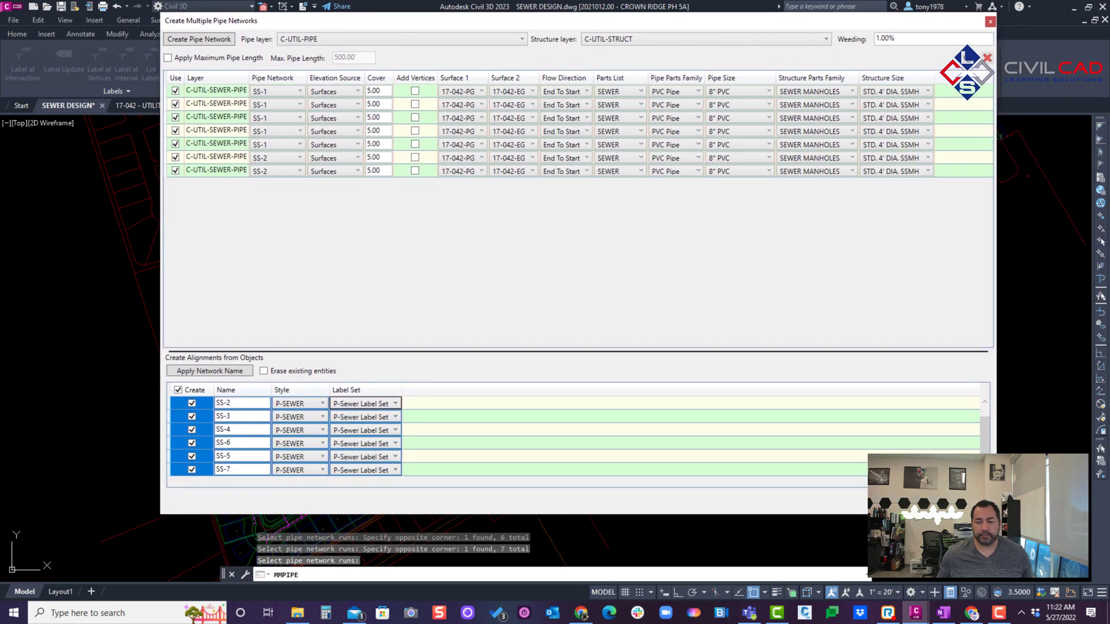
{"action": "left_click_drag", "start_coordinate": [994, 513], "coordinate": [898, 380]}
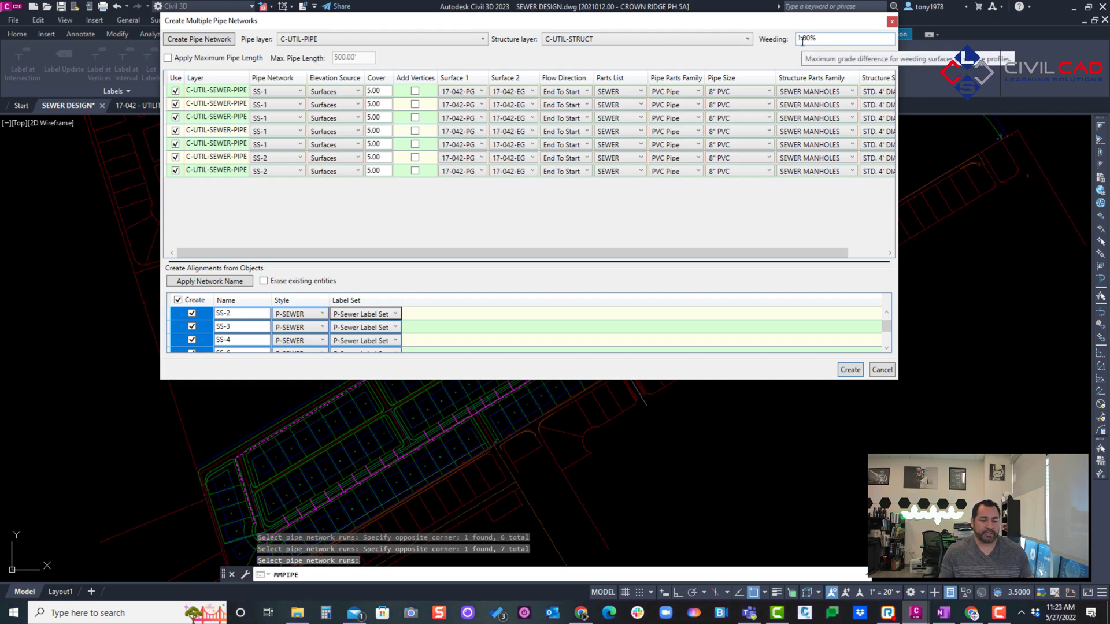
{"action": "left_click_drag", "start_coordinate": [852, 40], "coordinate": [808, 42]}
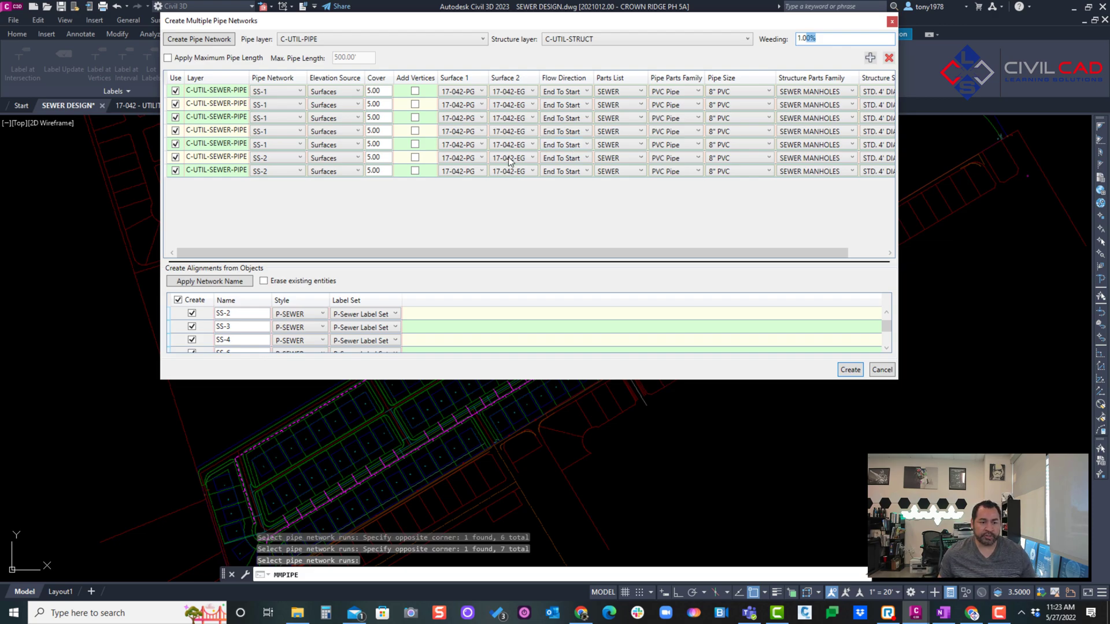
{"action": "left_click_drag", "start_coordinate": [558, 384], "coordinate": [558, 451]}
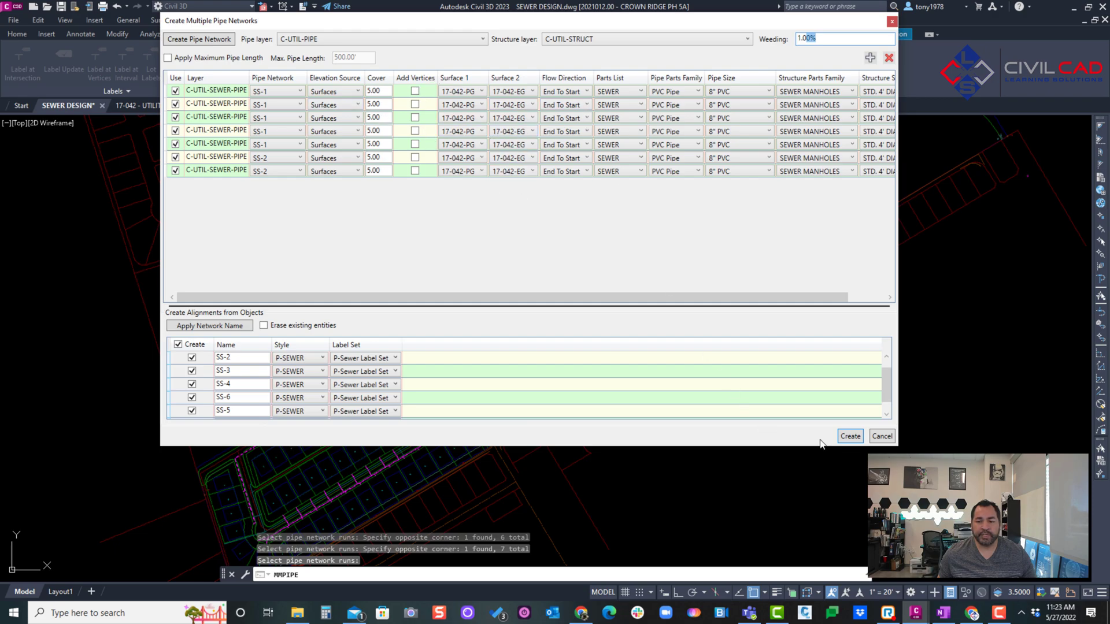
- Create the sewer pipe networks and alignments, end the command, and review the new networks
{"action": "left_click", "coordinate": [850, 437]}
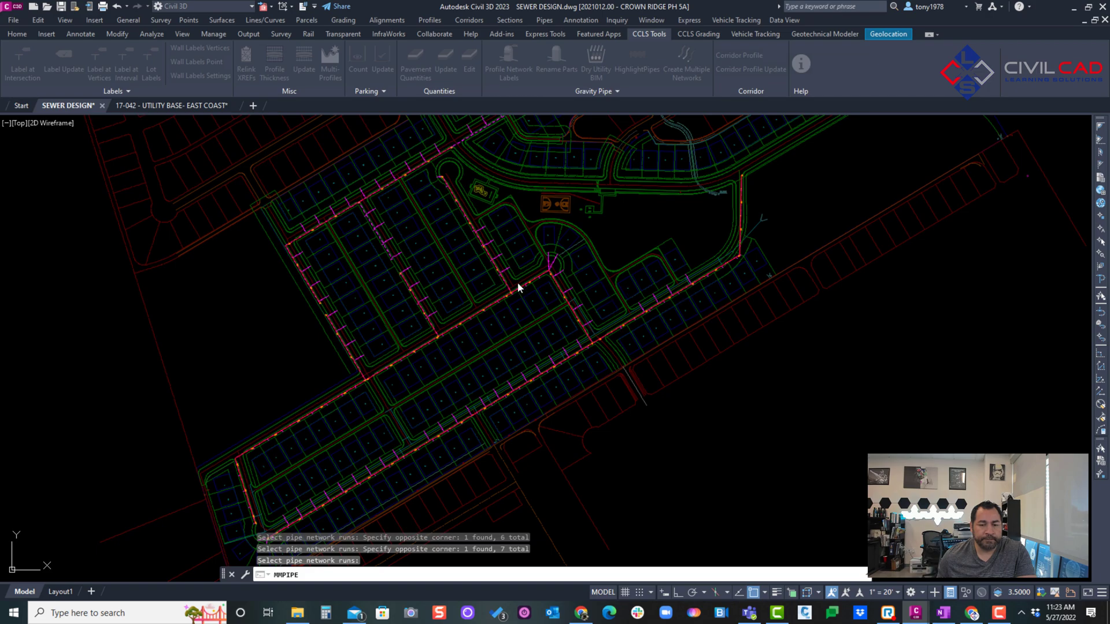
{"action": "key", "text": "Return"}
{"action": "scroll", "coordinate": [512, 281], "scroll_direction": "up", "scroll_amount": 5}
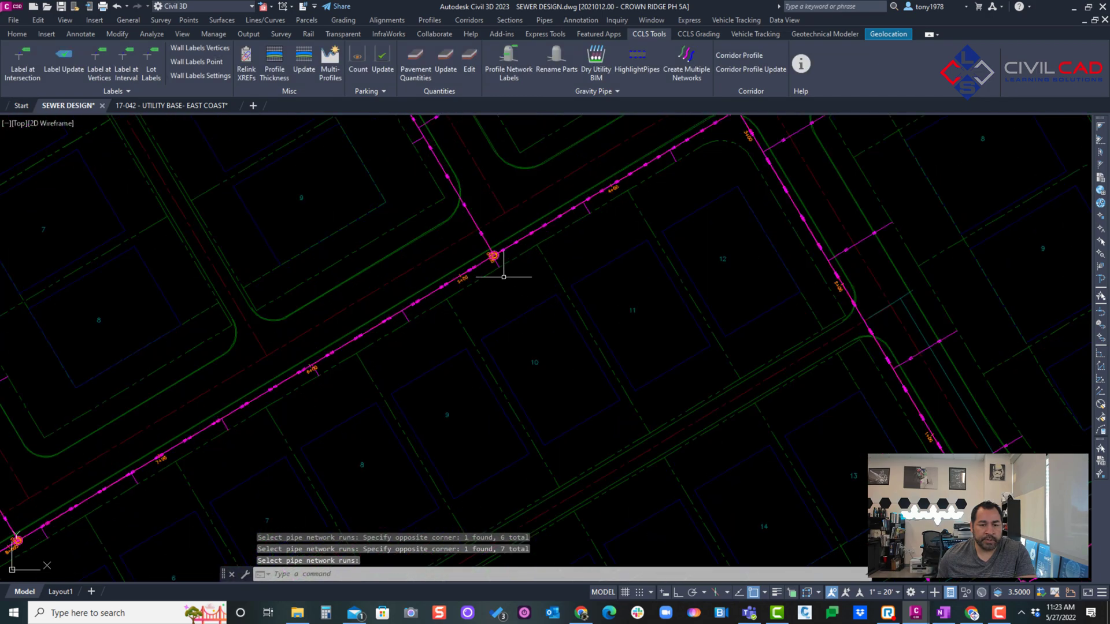
{"action": "scroll", "coordinate": [504, 277], "scroll_direction": "up", "scroll_amount": 2}
{"action": "scroll", "coordinate": [602, 236], "scroll_direction": "down", "scroll_amount": 8}
{"action": "middle_click_drag", "start_coordinate": [405, 221], "coordinate": [409, 237]}
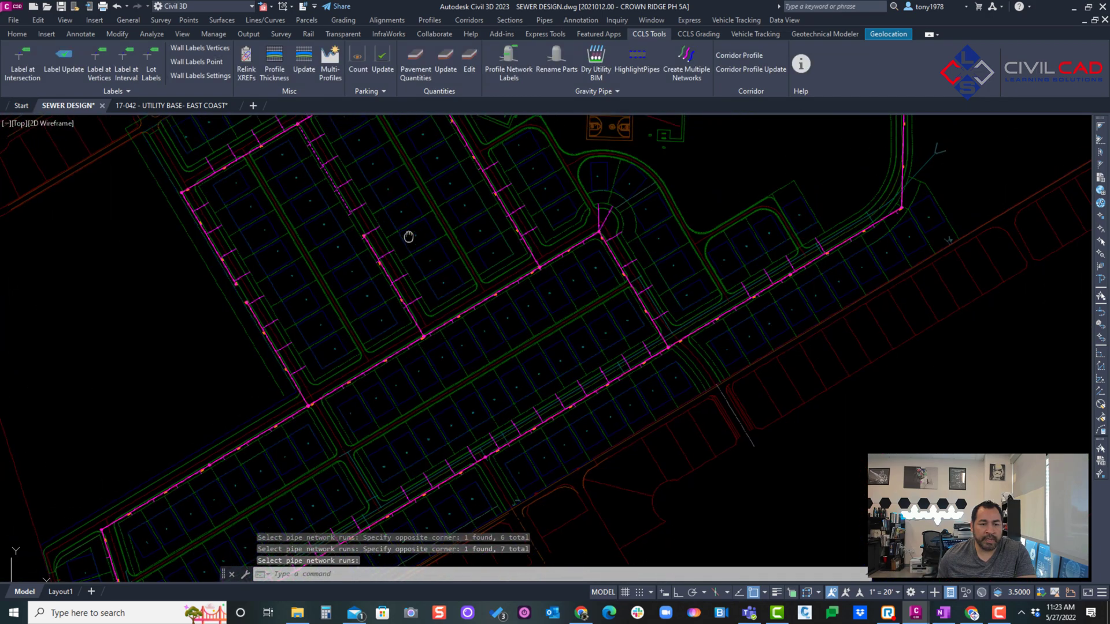
{"action": "scroll", "coordinate": [408, 236], "scroll_direction": "down", "scroll_amount": 7}
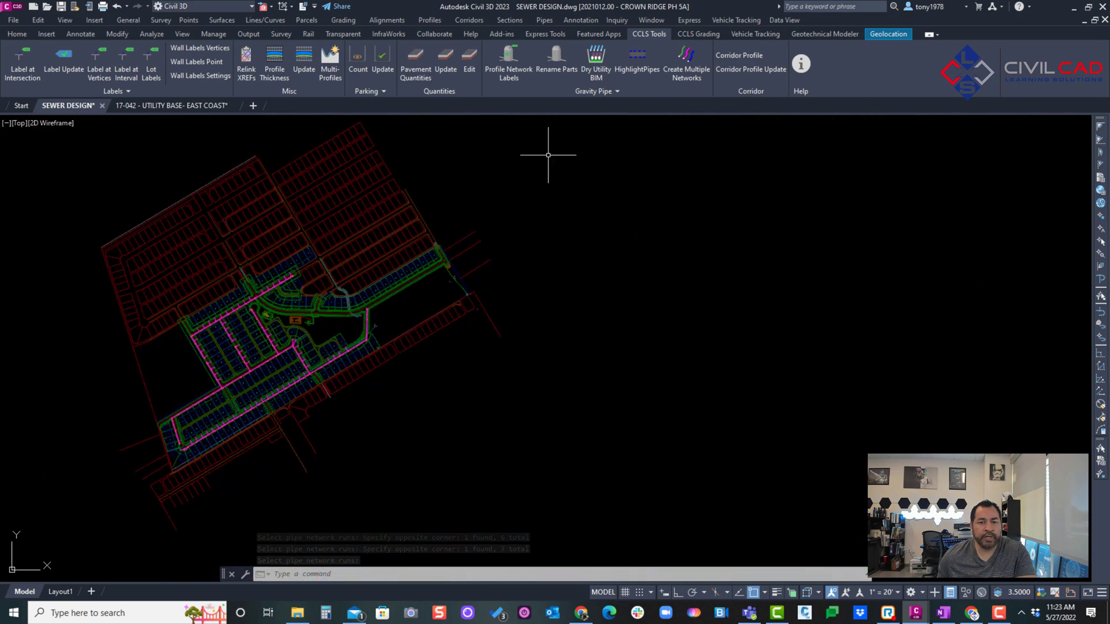
- Launch CCLS Multi-Profiles, review its style settings, and list the EG and PG surface profiles
{"action": "left_click", "coordinate": [327, 68]}
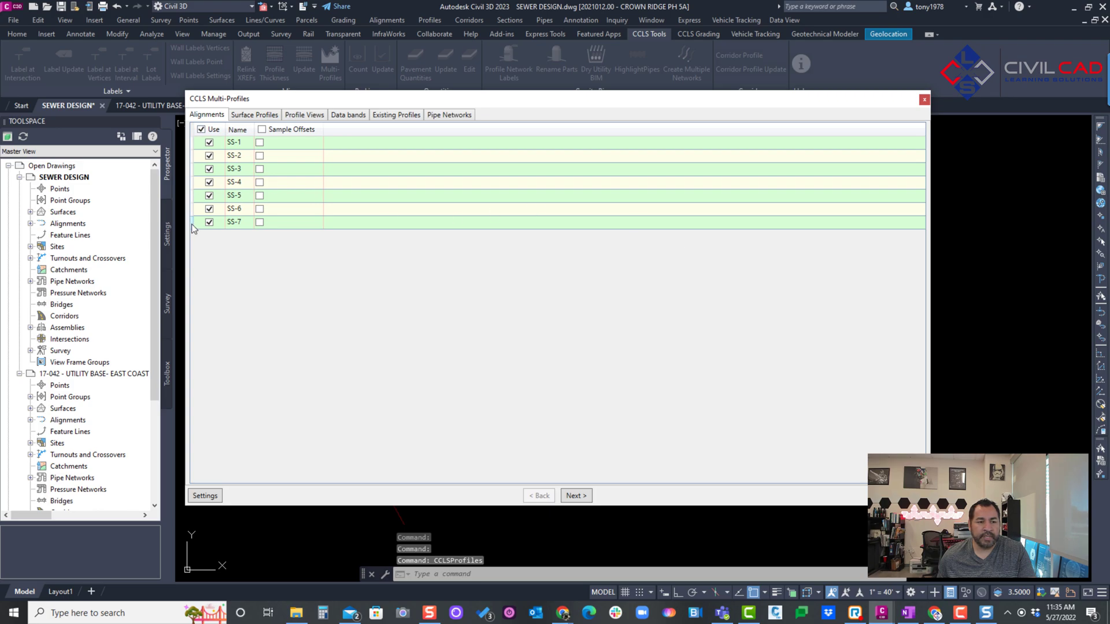
{"action": "left_click", "coordinate": [205, 495]}
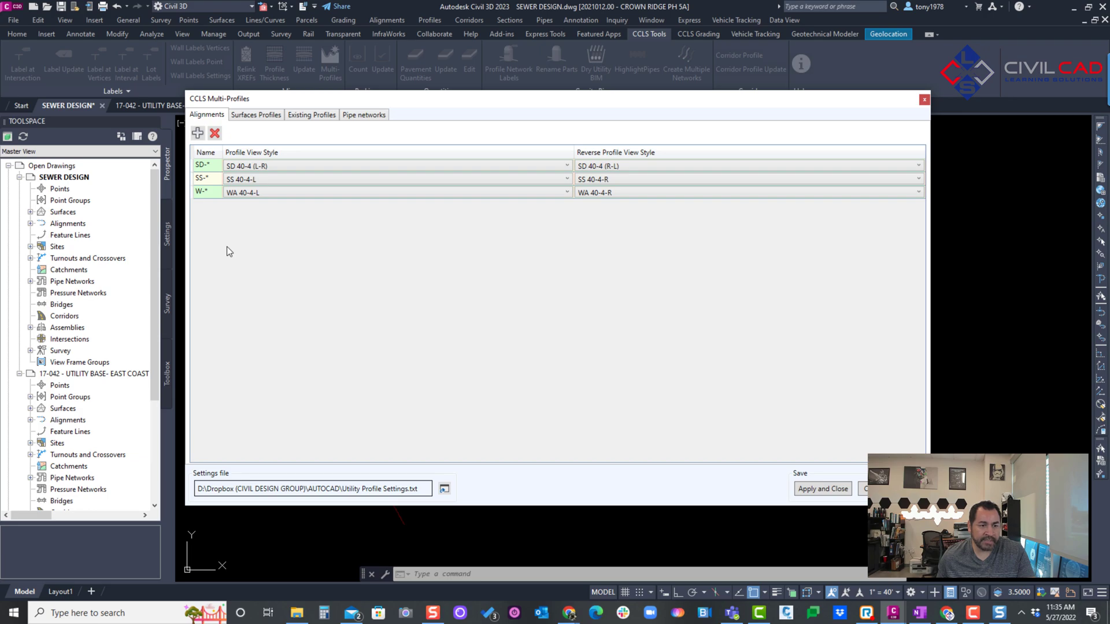
{"action": "left_click", "coordinate": [255, 115]}
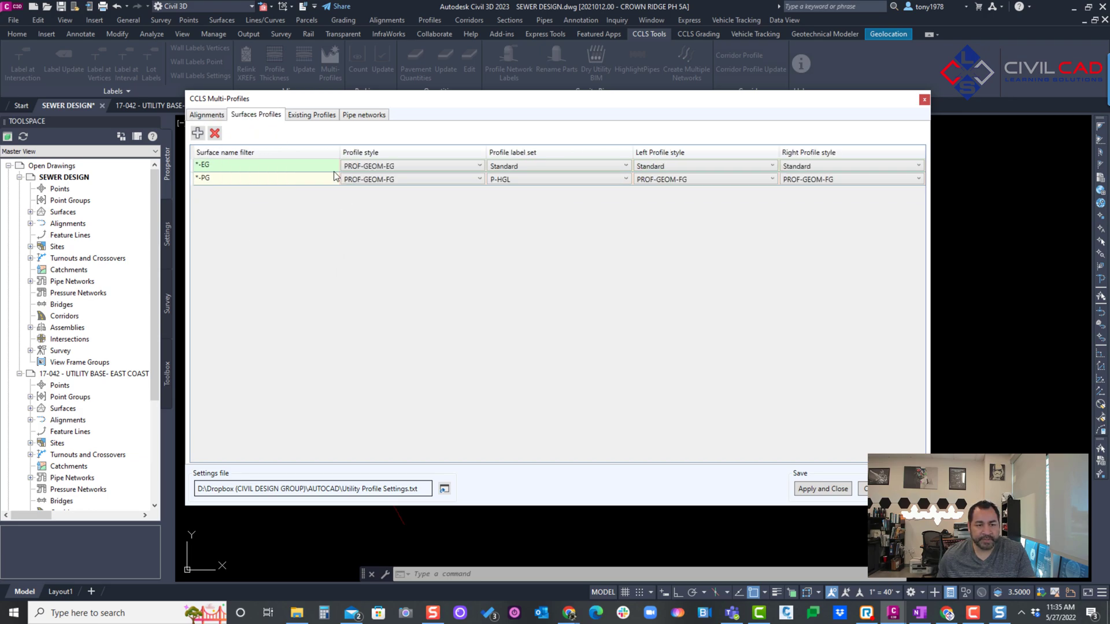
{"action": "left_click", "coordinate": [215, 117]}
{"action": "left_click", "coordinate": [823, 489]}
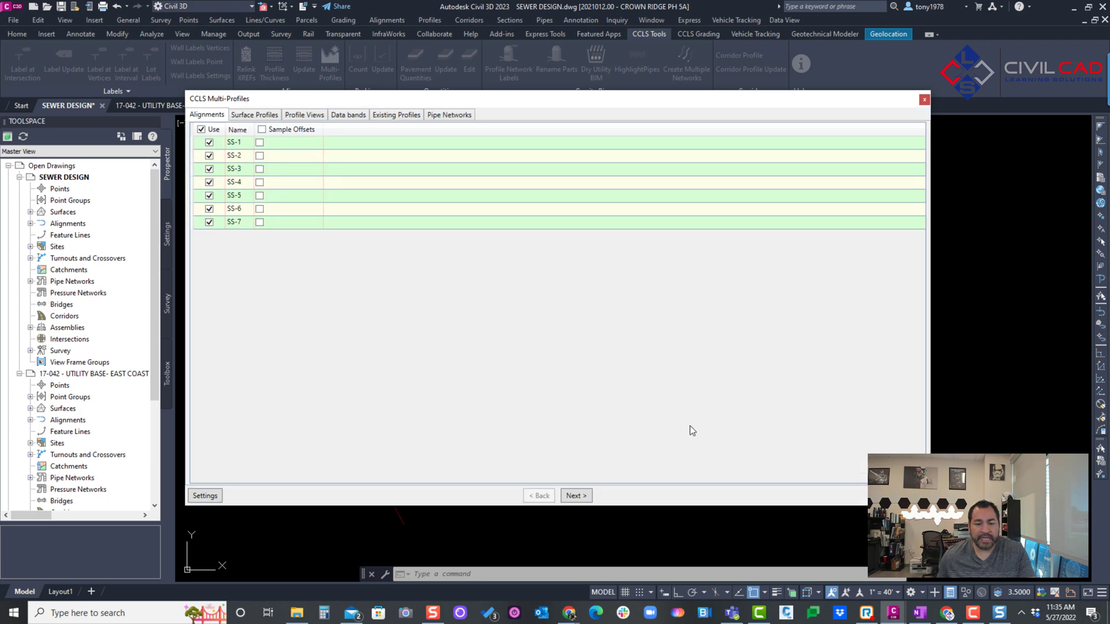
{"action": "left_click", "coordinate": [249, 115]}
- Sort surface profiles by Surface Name and apply the 1000' max-length profile view settings
{"action": "left_click_drag", "start_coordinate": [362, 135], "coordinate": [414, 134]}
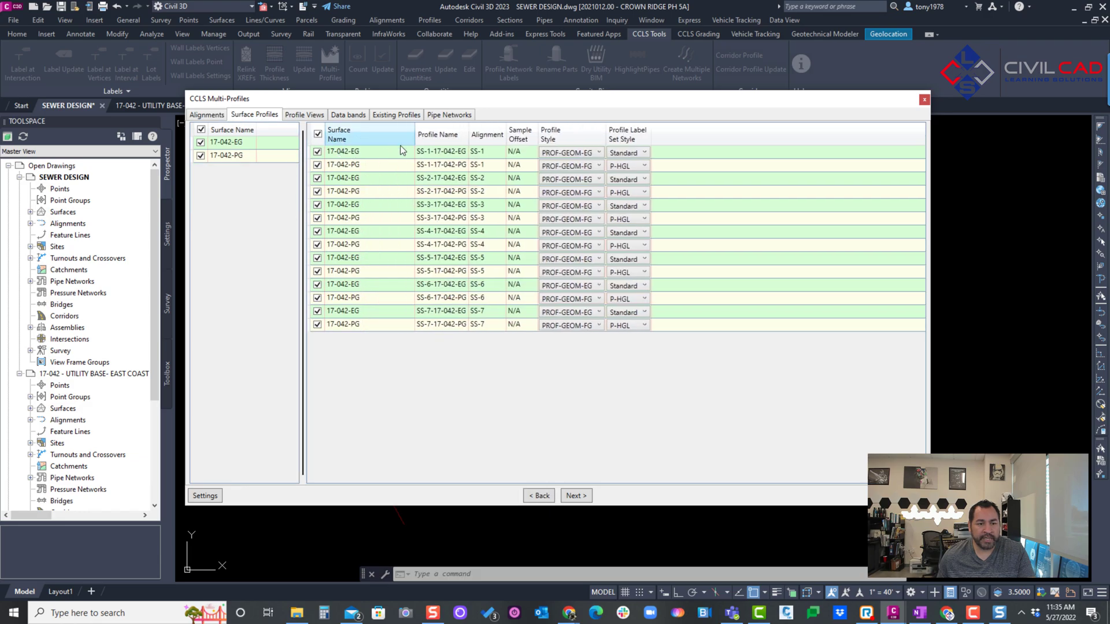
{"action": "left_click", "coordinate": [379, 138]}
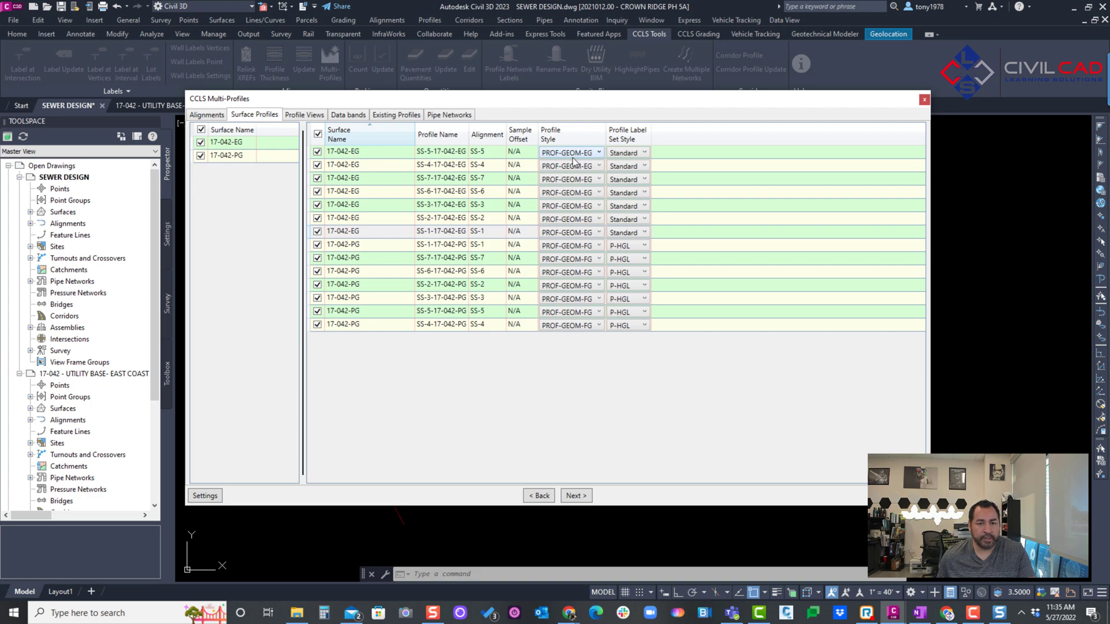
{"action": "left_click", "coordinate": [306, 114]}
{"action": "left_click", "coordinate": [438, 149]}
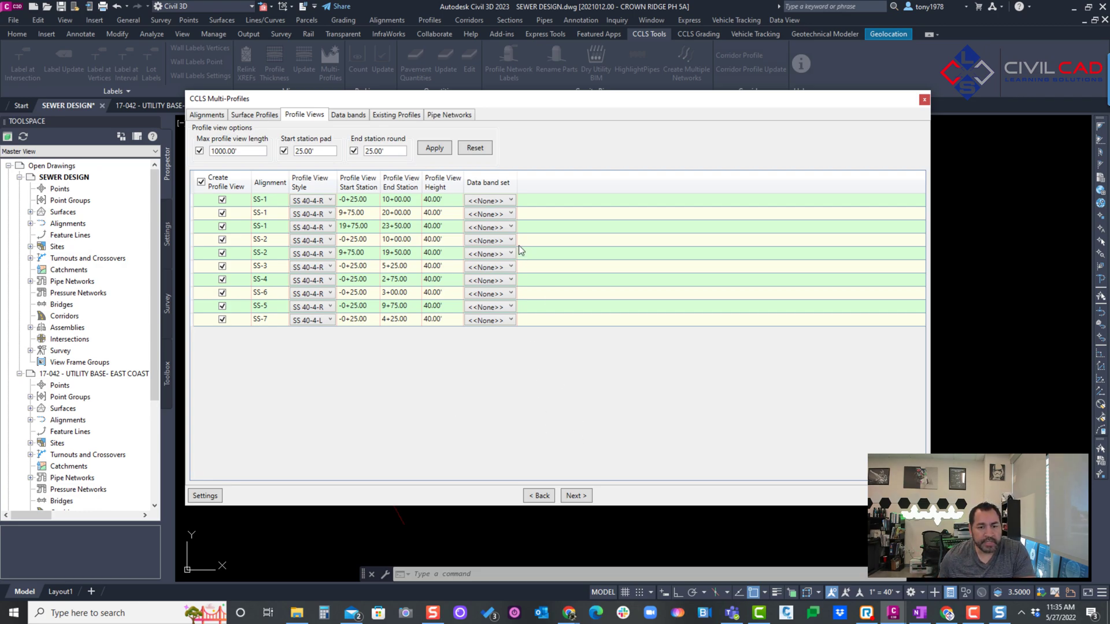
- Assign the FL @ 50' Intervals data band set to all ten profile views
{"action": "left_click", "coordinate": [240, 205]}
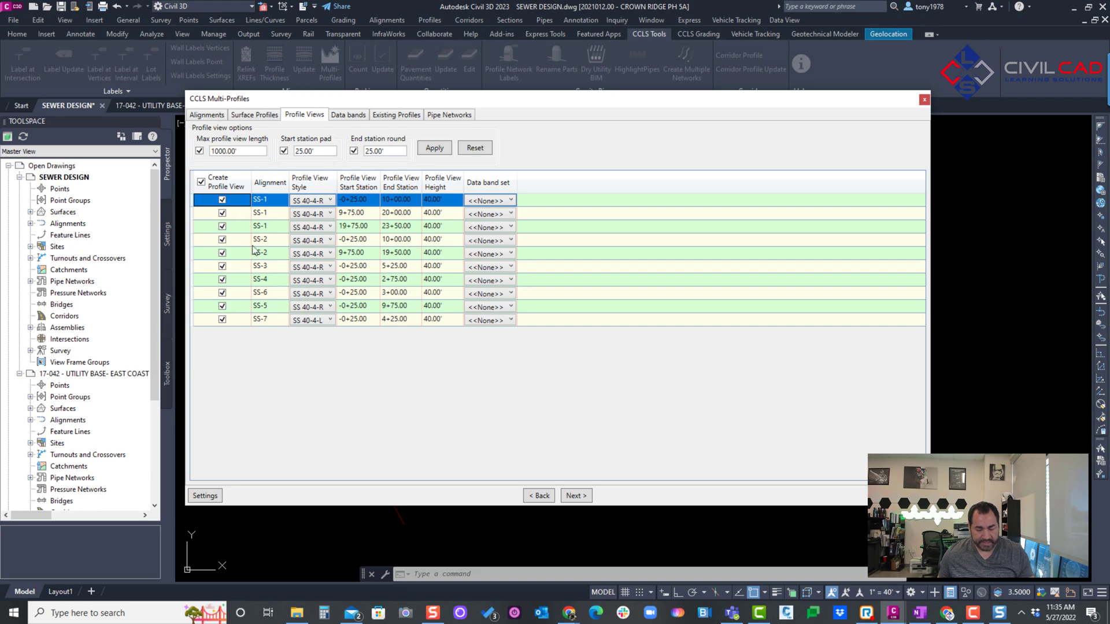
{"action": "left_click", "coordinate": [246, 321], "text": "shift"}
{"action": "left_click", "coordinate": [489, 200]}
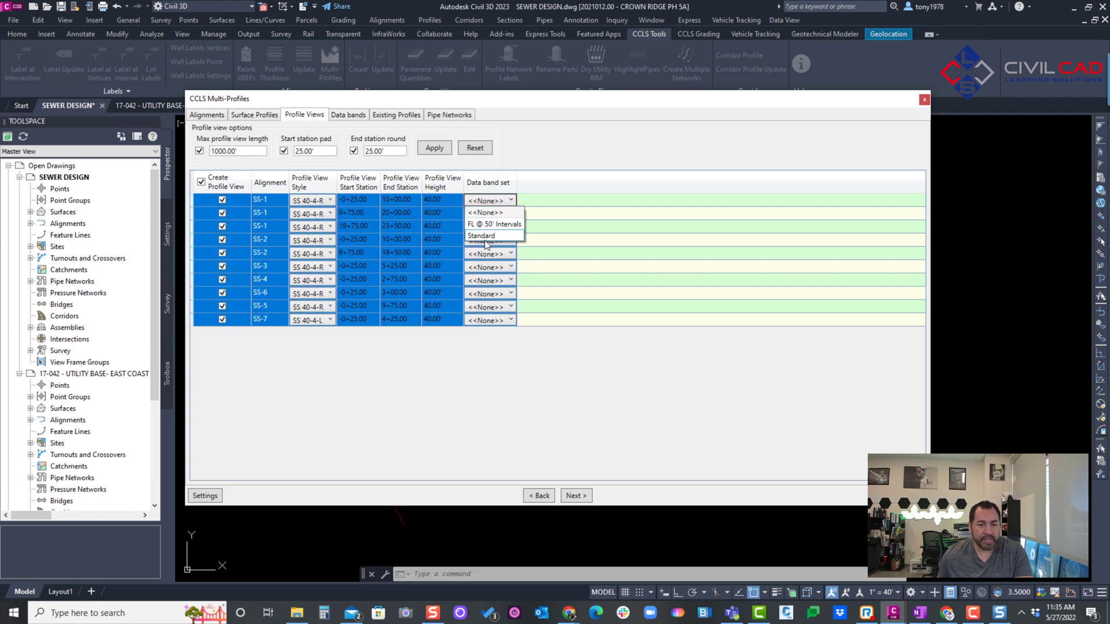
{"action": "left_click", "coordinate": [498, 225]}
{"action": "left_click", "coordinate": [576, 496]}
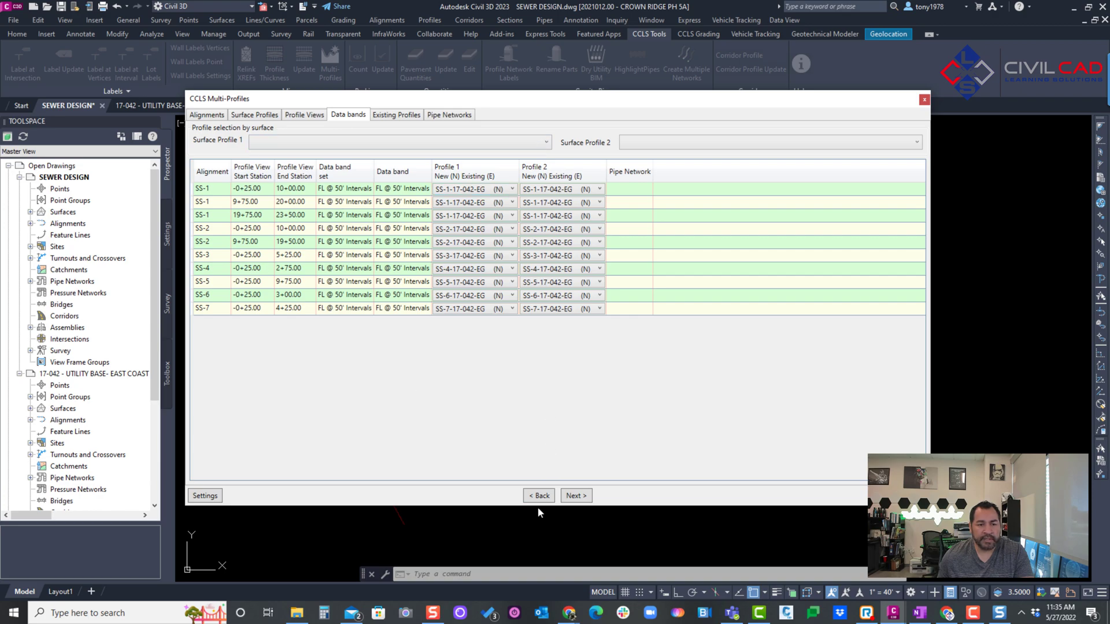
- Exclude the Electric and Network - (3) pipe networks, then place the profile views at a picked point
{"action": "left_click", "coordinate": [576, 496]}
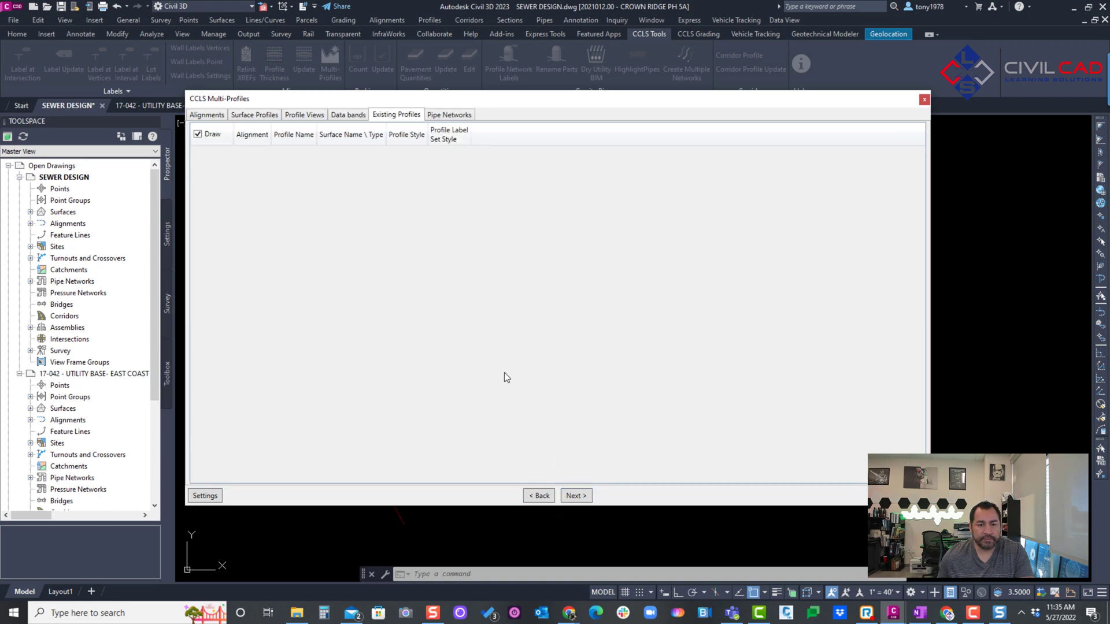
{"action": "left_click", "coordinate": [576, 496]}
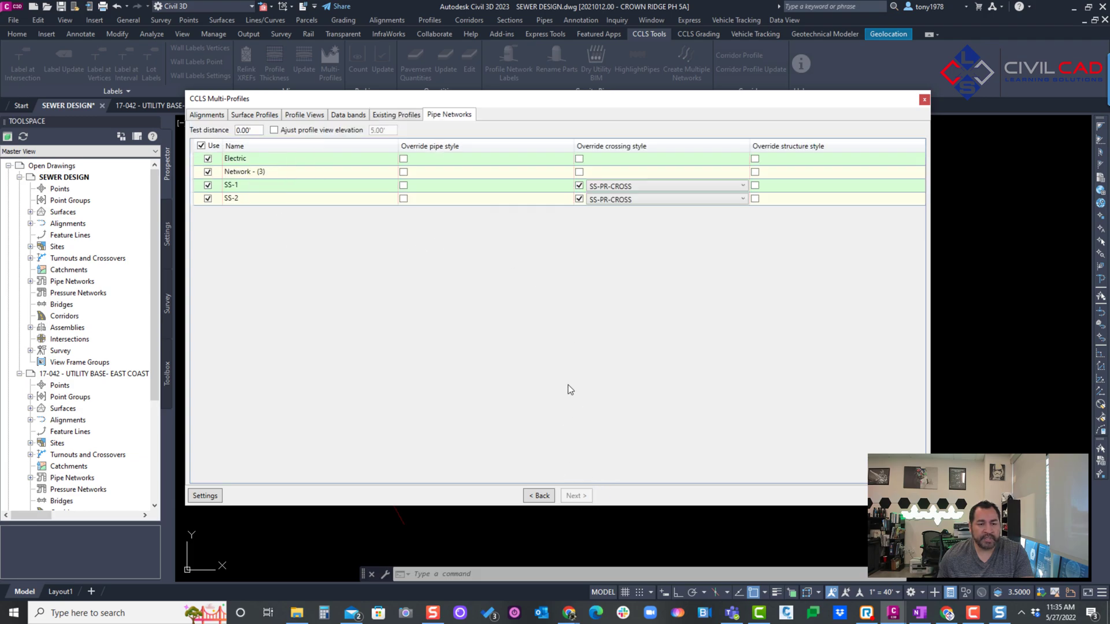
{"action": "left_click", "coordinate": [207, 172]}
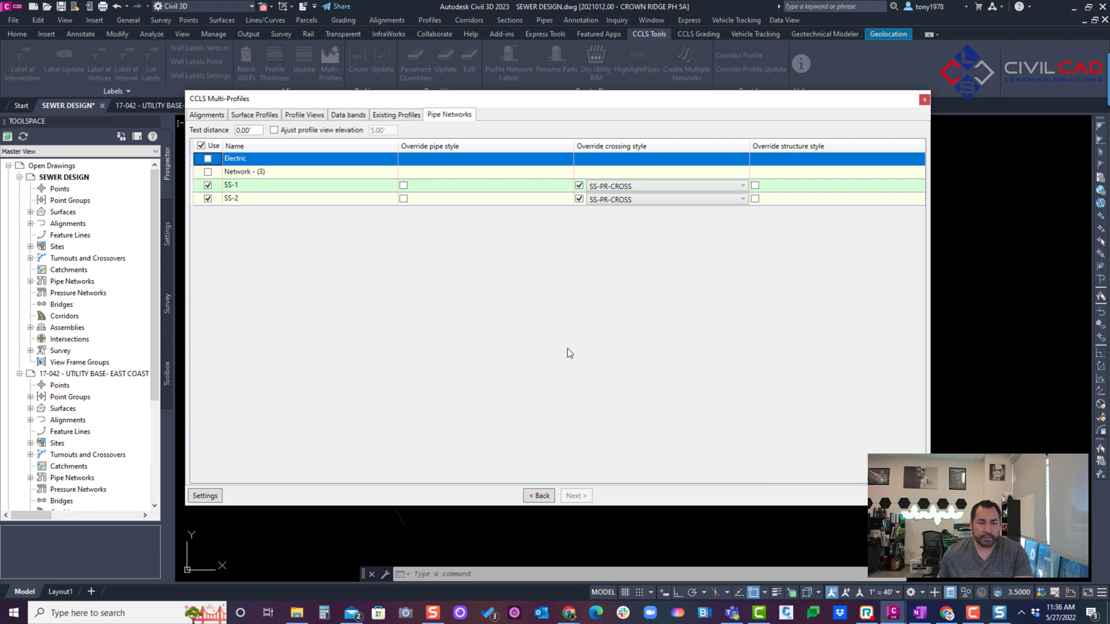
{"action": "left_click", "coordinate": [576, 496]}
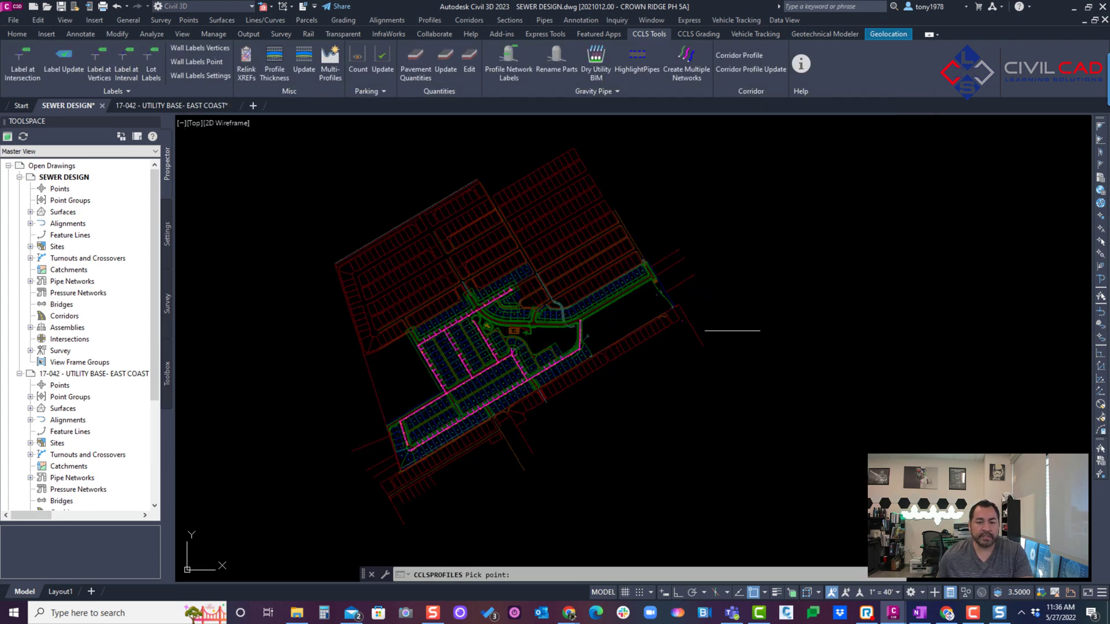
{"action": "left_click", "coordinate": [591, 408]}
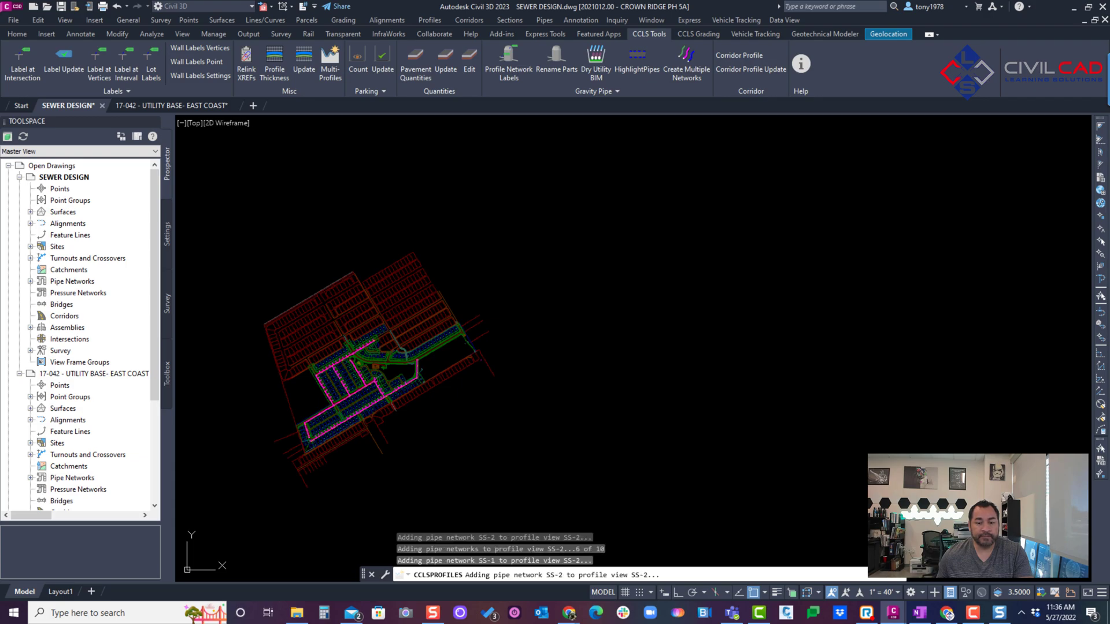
- Zoom in to inspect the start of the SS-1 profile
{"action": "scroll", "coordinate": [578, 393], "scroll_direction": "up", "scroll_amount": 6}
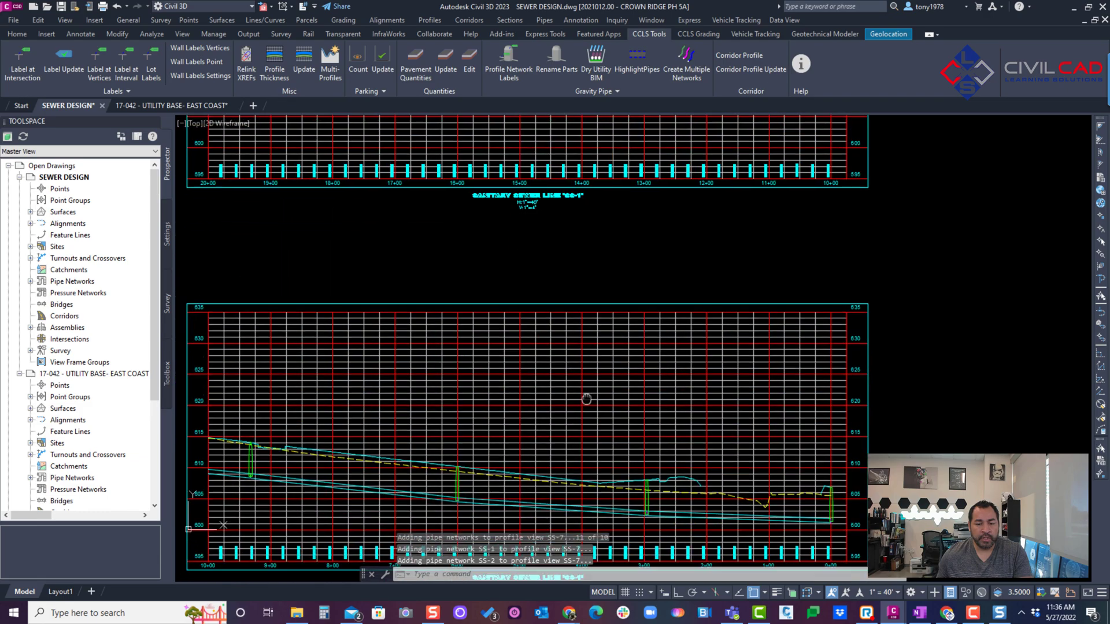
{"action": "middle_click_drag", "start_coordinate": [586, 399], "coordinate": [601, 307]}
{"action": "scroll", "coordinate": [867, 382], "scroll_direction": "up", "scroll_amount": 5}
{"action": "scroll", "coordinate": [886, 400], "scroll_direction": "down", "scroll_amount": 2}
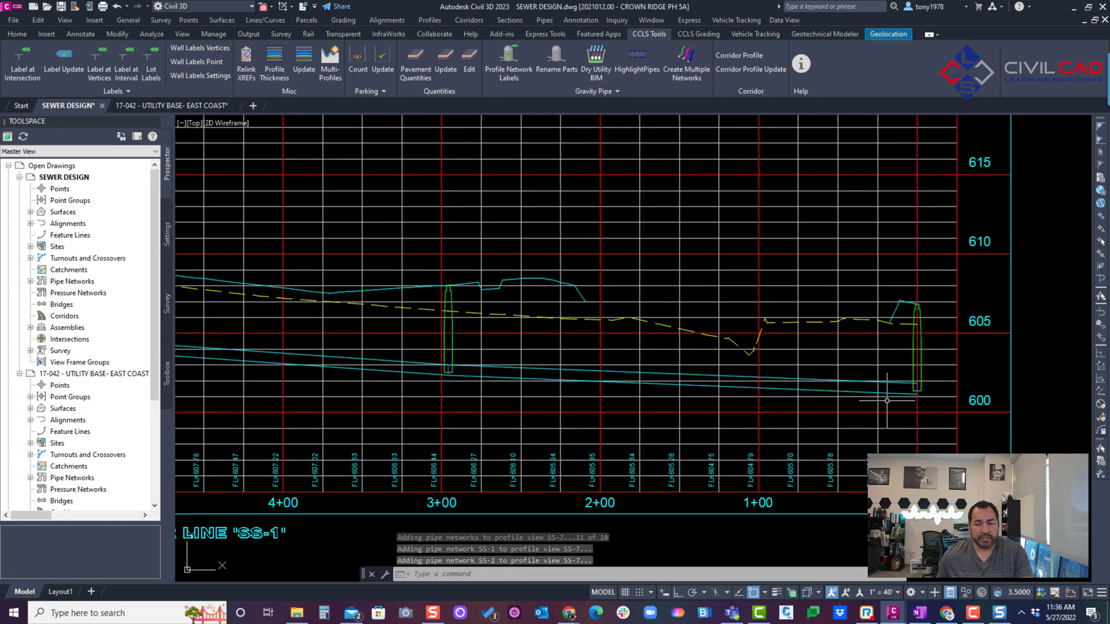
{"action": "scroll", "coordinate": [887, 400], "scroll_direction": "down", "scroll_amount": 4}
{"action": "scroll", "coordinate": [809, 346], "scroll_direction": "down", "scroll_amount": 2}
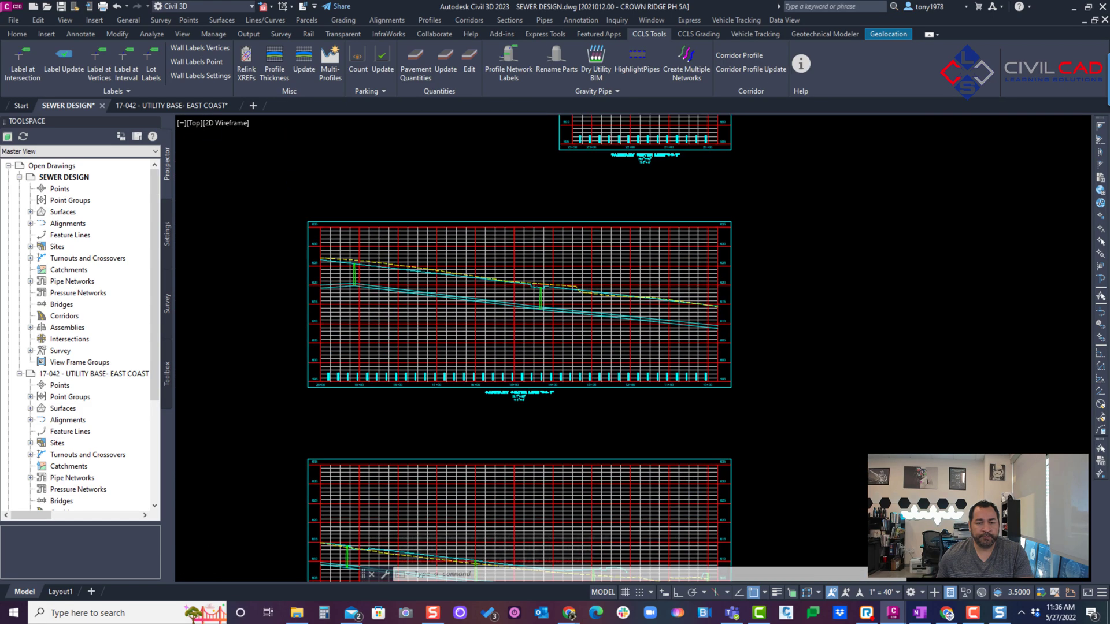
{"action": "scroll", "coordinate": [569, 352], "scroll_direction": "up", "scroll_amount": 3}
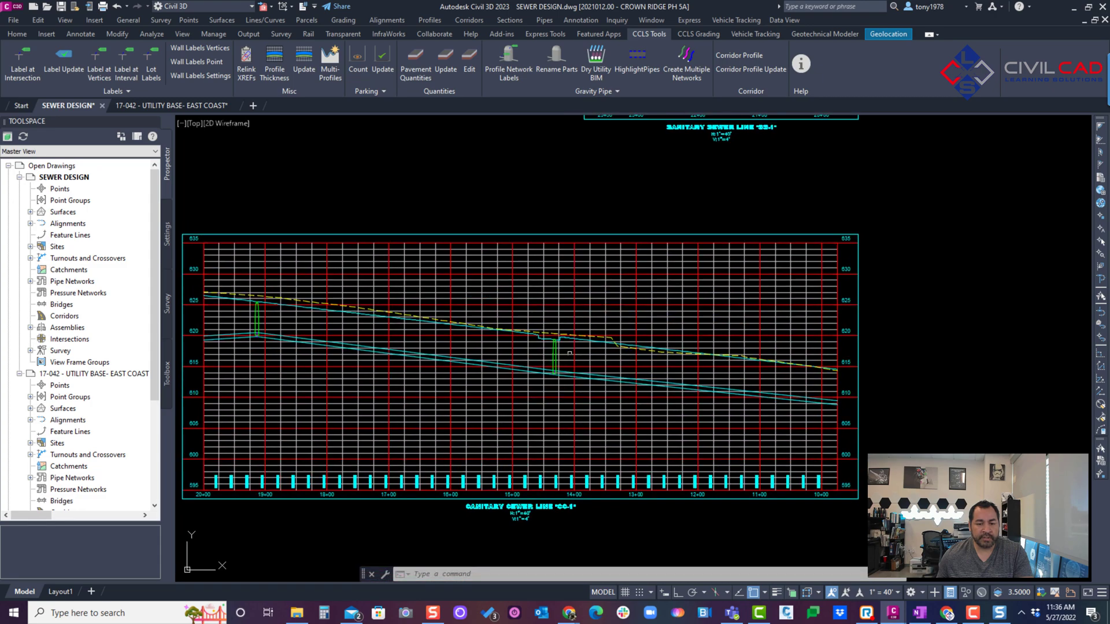
{"action": "scroll", "coordinate": [569, 352], "scroll_direction": "down", "scroll_amount": 3}
- Center the SS-1 profile view and pan down through the other stacked profile views
{"action": "middle_click_drag", "start_coordinate": [570, 352], "coordinate": [555, 503]}
{"action": "scroll", "coordinate": [520, 520], "scroll_direction": "up", "scroll_amount": 3}
{"action": "middle_click_drag", "start_coordinate": [520, 554], "coordinate": [505, 422]}
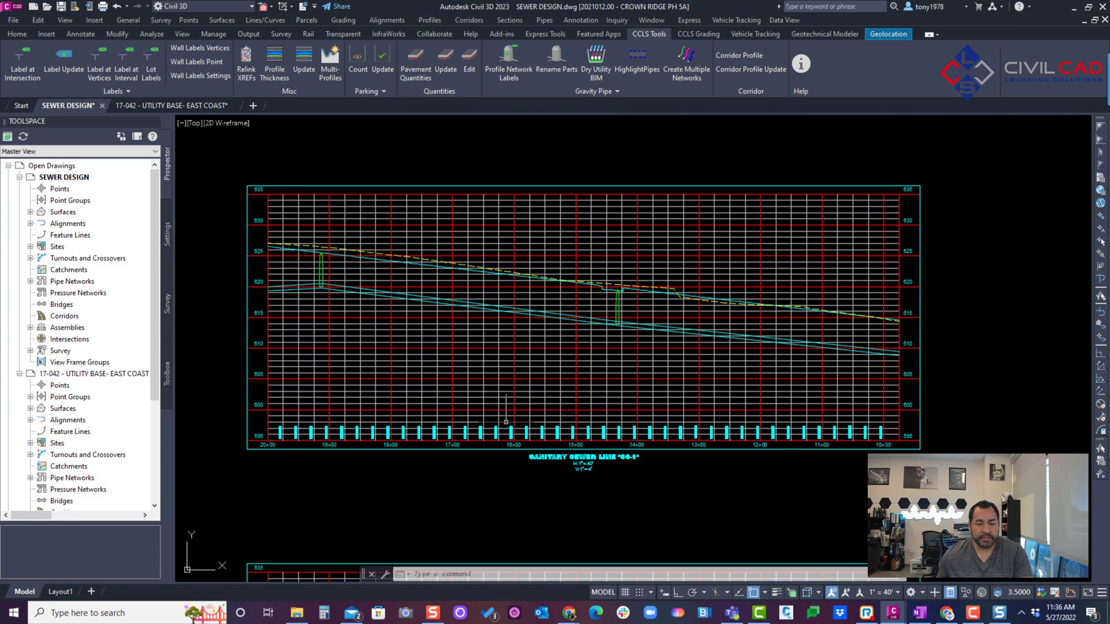
{"action": "scroll", "coordinate": [505, 422], "scroll_direction": "down", "scroll_amount": 3}
{"action": "scroll", "coordinate": [549, 404], "scroll_direction": "up", "scroll_amount": 1}
{"action": "middle_click_drag", "start_coordinate": [578, 549], "coordinate": [586, 386]}
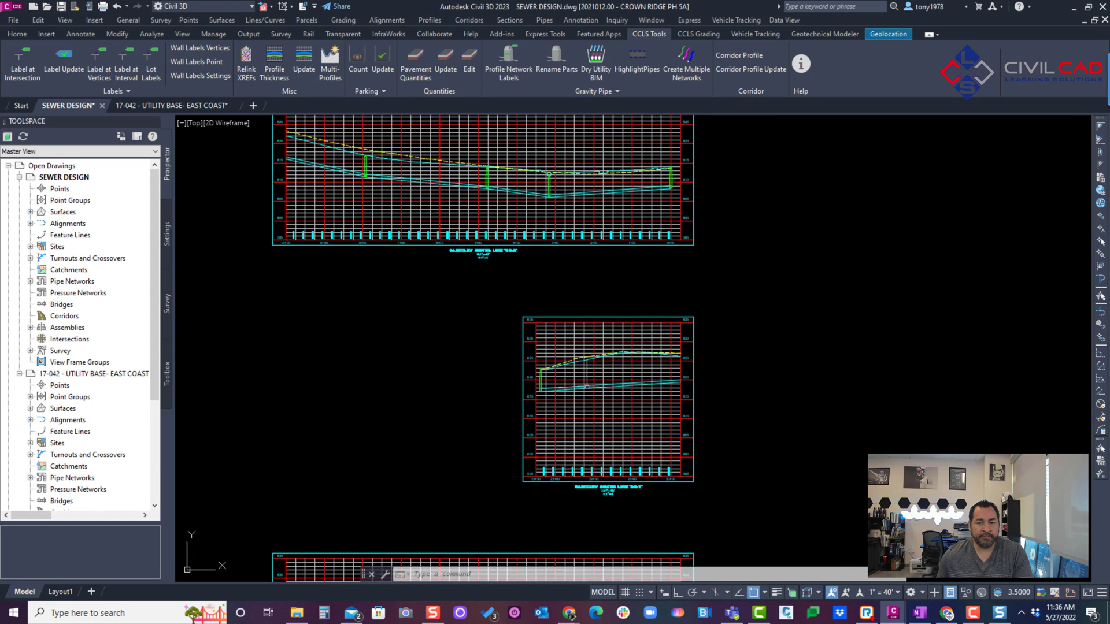
{"action": "scroll", "coordinate": [505, 337], "scroll_direction": "down", "scroll_amount": 5}
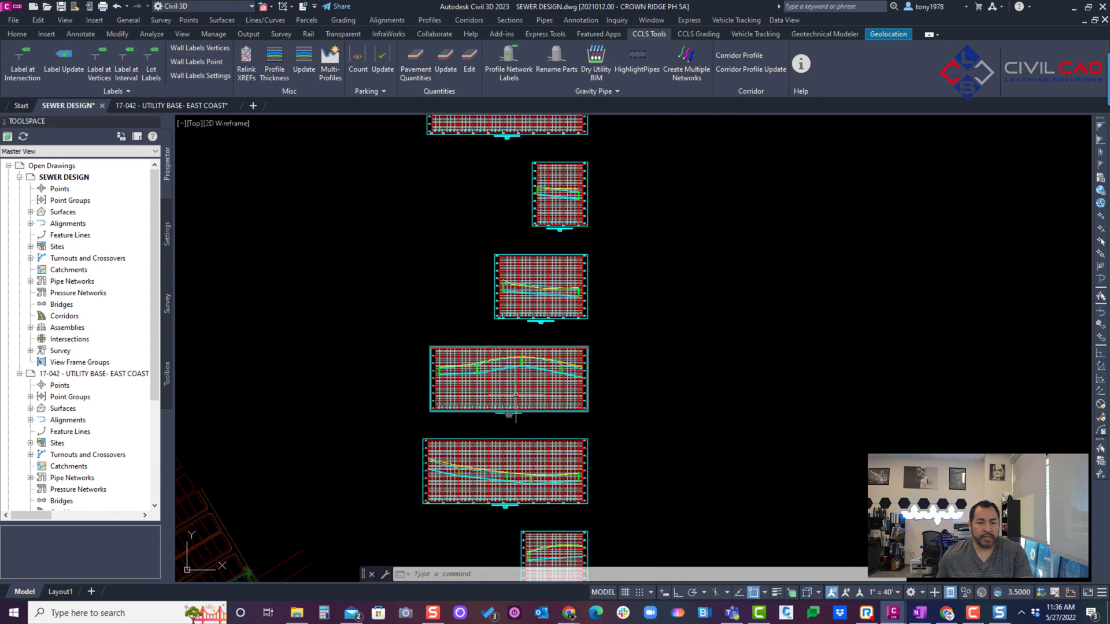
{"action": "scroll", "coordinate": [515, 395], "scroll_direction": "down", "scroll_amount": 4}
{"action": "scroll", "coordinate": [611, 307], "scroll_direction": "up", "scroll_amount": 1}
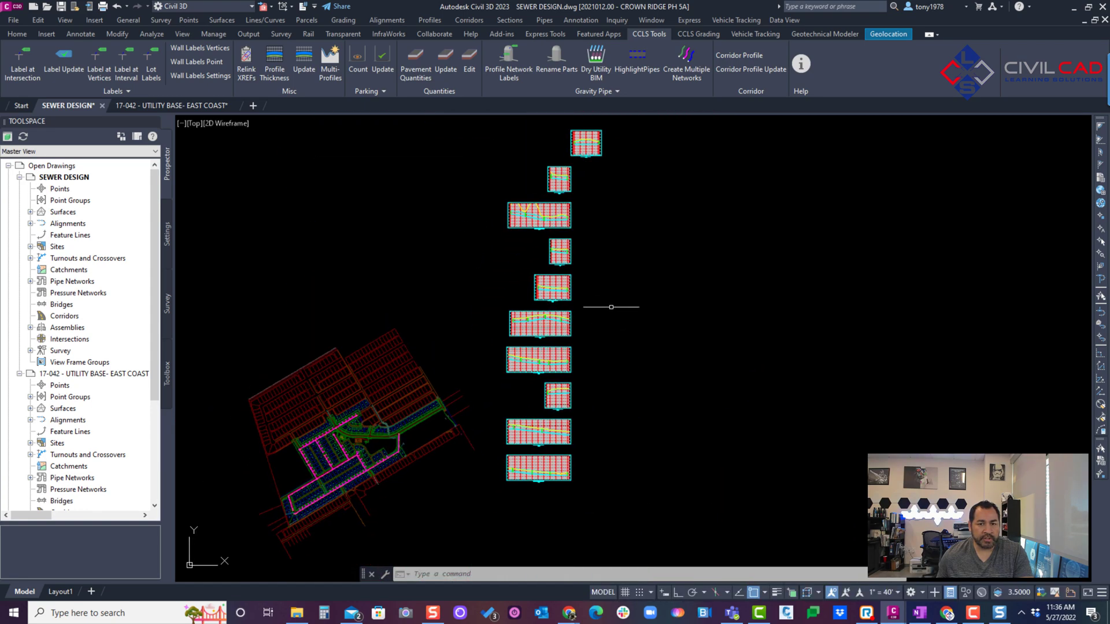
{"action": "middle_click_drag", "start_coordinate": [531, 192], "coordinate": [532, 194]}
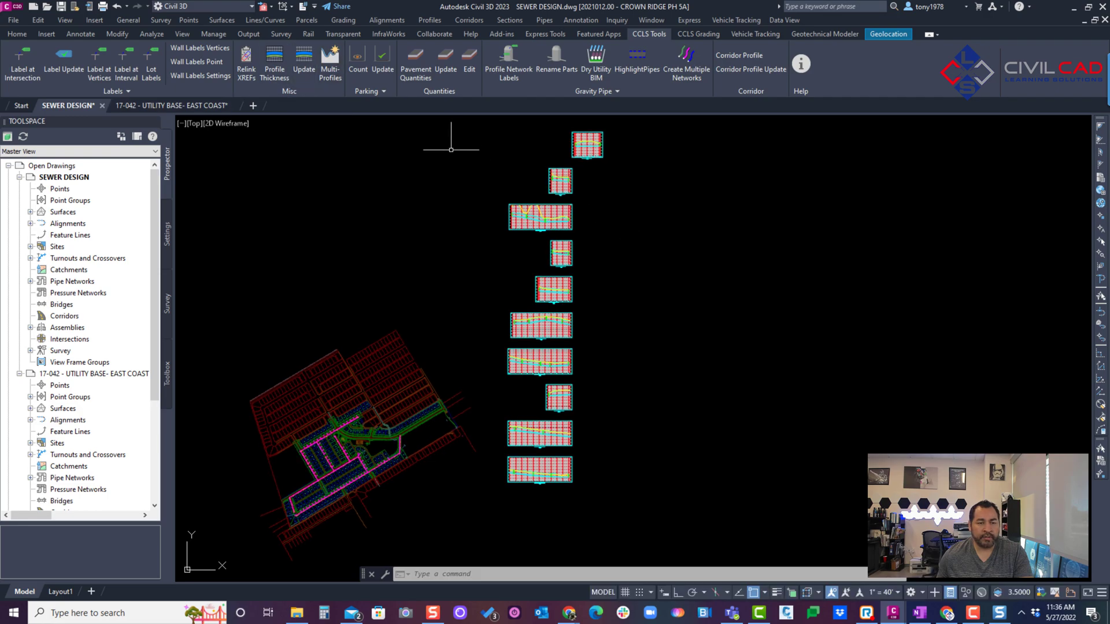
- Start pipe network profile labelling with the SEWER label settings and make C-PROF-TEXT the current layer
{"action": "left_click", "coordinate": [507, 65]}
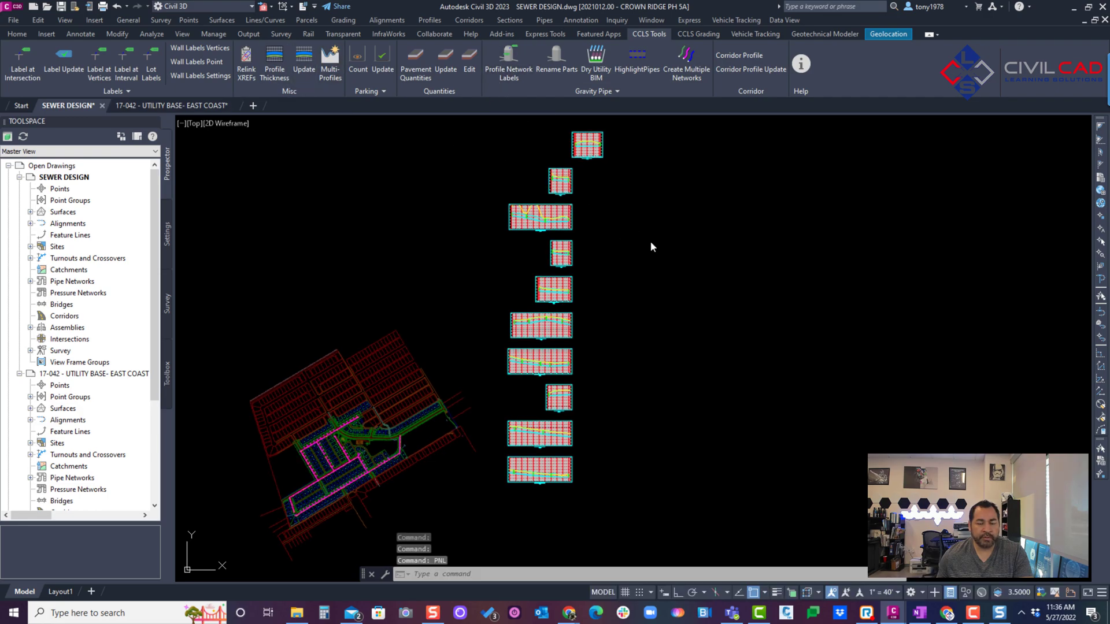
{"action": "left_click", "coordinate": [764, 169]}
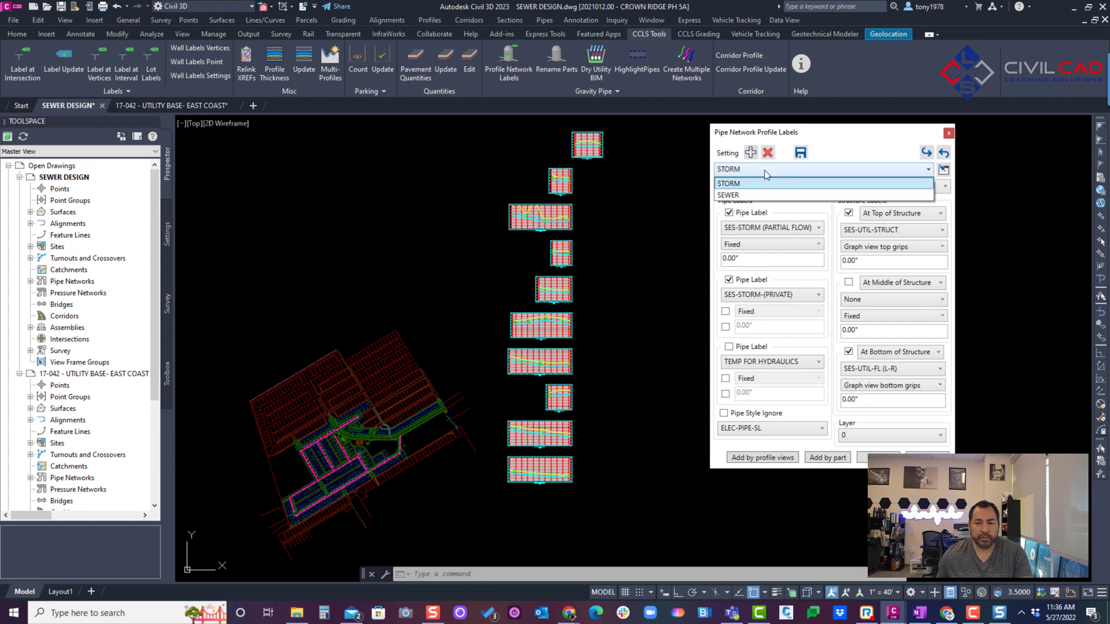
{"action": "left_click", "coordinate": [729, 195]}
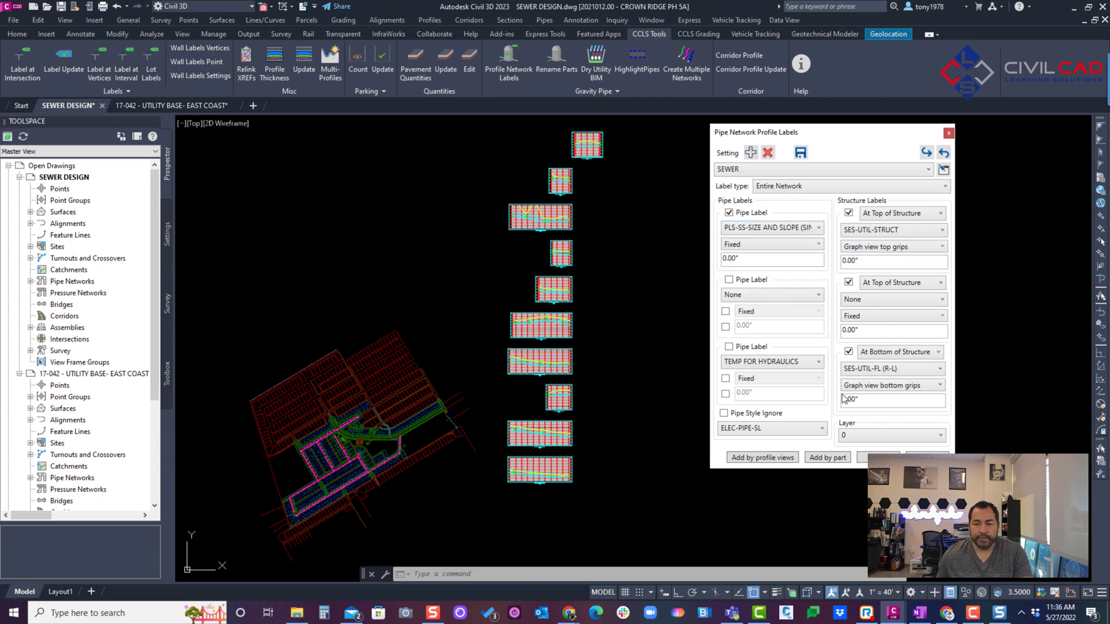
{"action": "scroll", "coordinate": [605, 380], "scroll_direction": "up", "scroll_amount": 8}
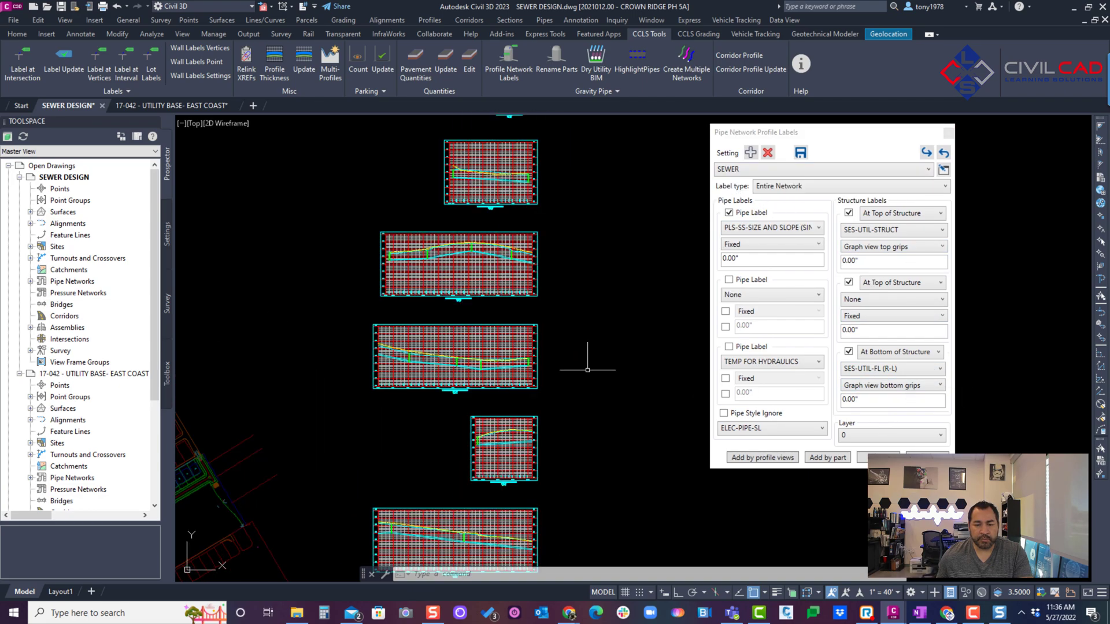
{"action": "scroll", "coordinate": [519, 290], "scroll_direction": "down", "scroll_amount": 4}
{"action": "mouse_move", "coordinate": [519, 255]}
{"action": "middle_mouse_down"}
{"action": "mouse_move", "coordinate": [519, 290]}
{"action": "mouse_move", "coordinate": [559, 251]}
{"action": "middle_mouse_up"}
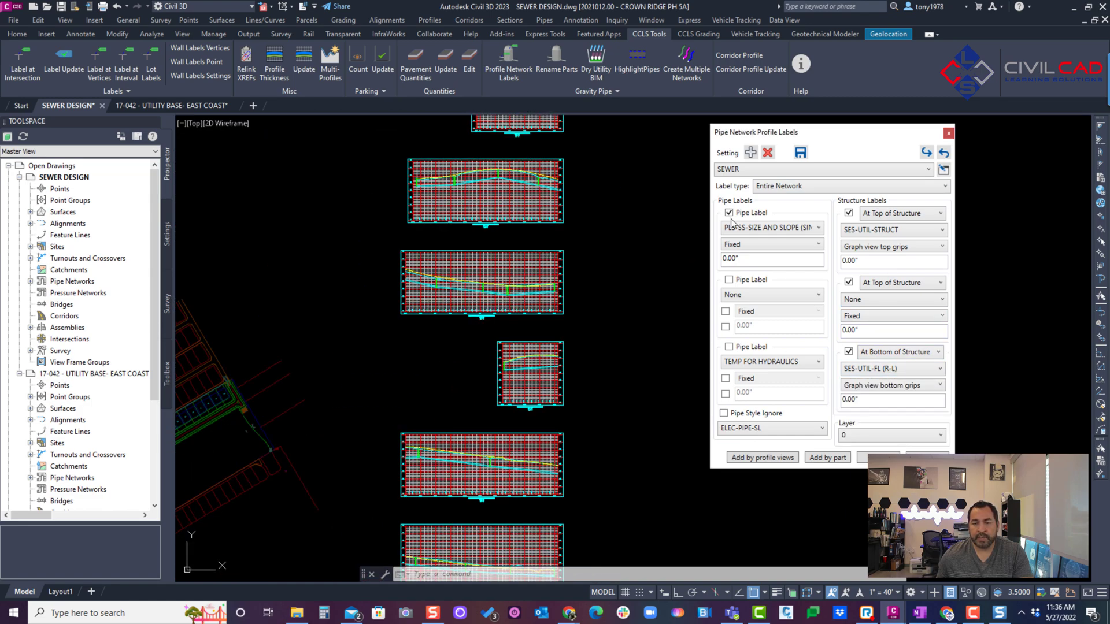
{"action": "key", "text": "ctrl+z"}
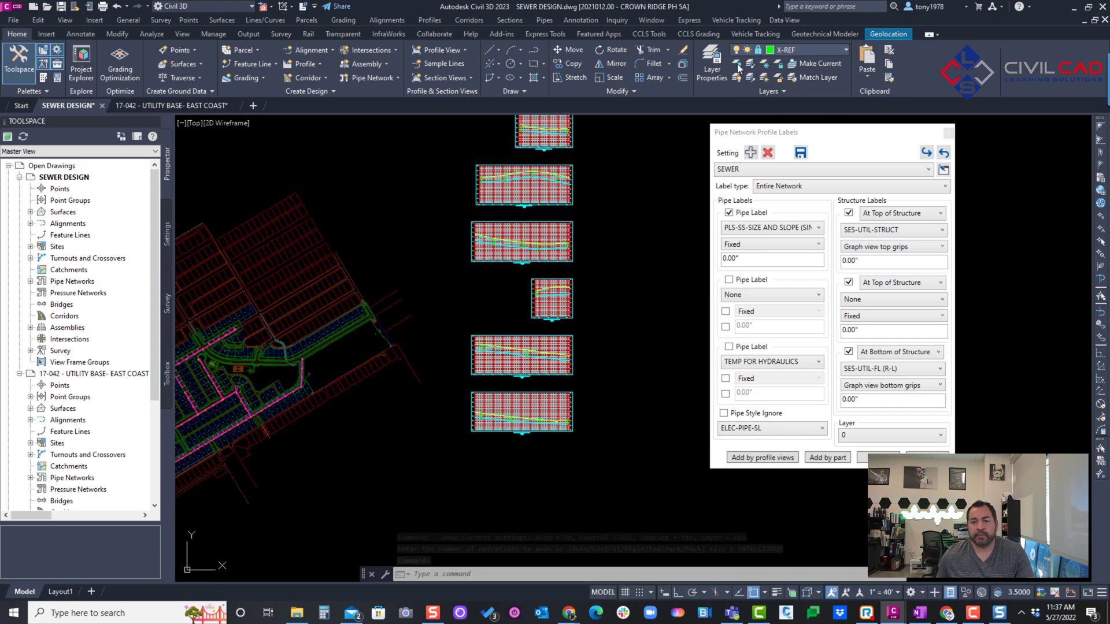
{"action": "left_click", "coordinate": [798, 50]}
{"action": "scroll", "coordinate": [811, 293], "scroll_direction": "up", "scroll_amount": 8}
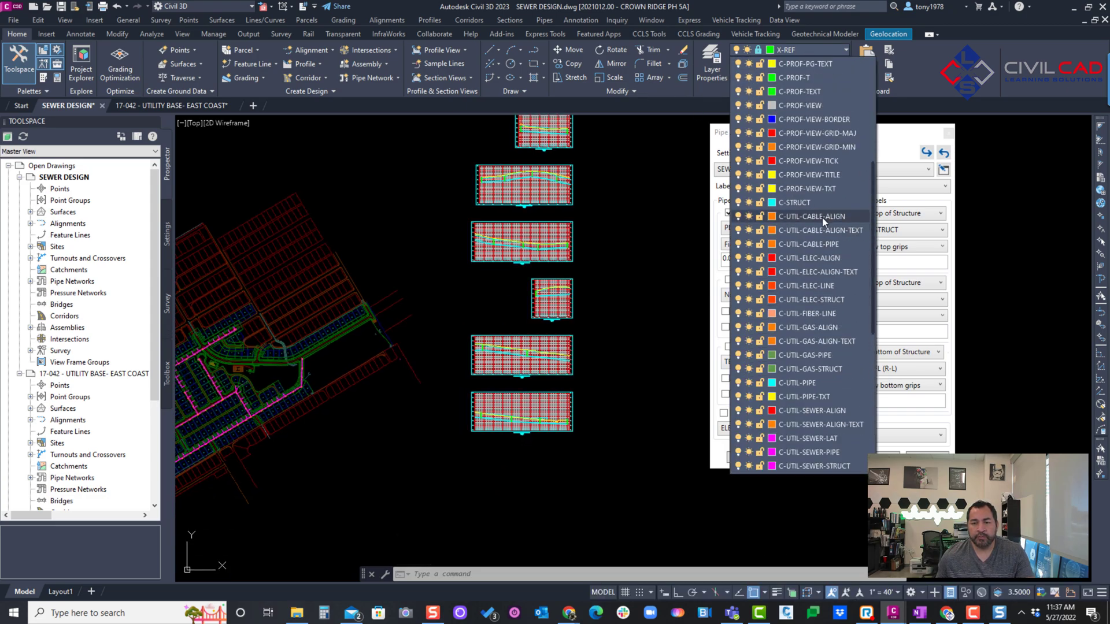
{"action": "left_click", "coordinate": [814, 92]}
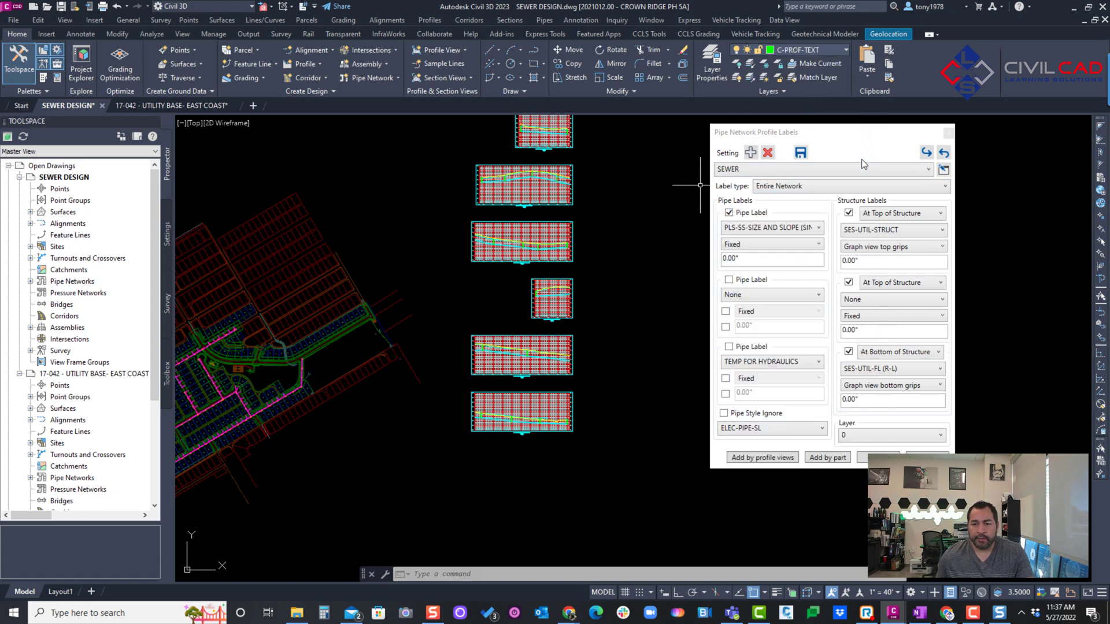
- Keep structure labels at graph view top grips and put labels on layer C-PROF-TEXT
{"action": "left_click", "coordinate": [748, 170]}
{"action": "left_click", "coordinate": [748, 170]}
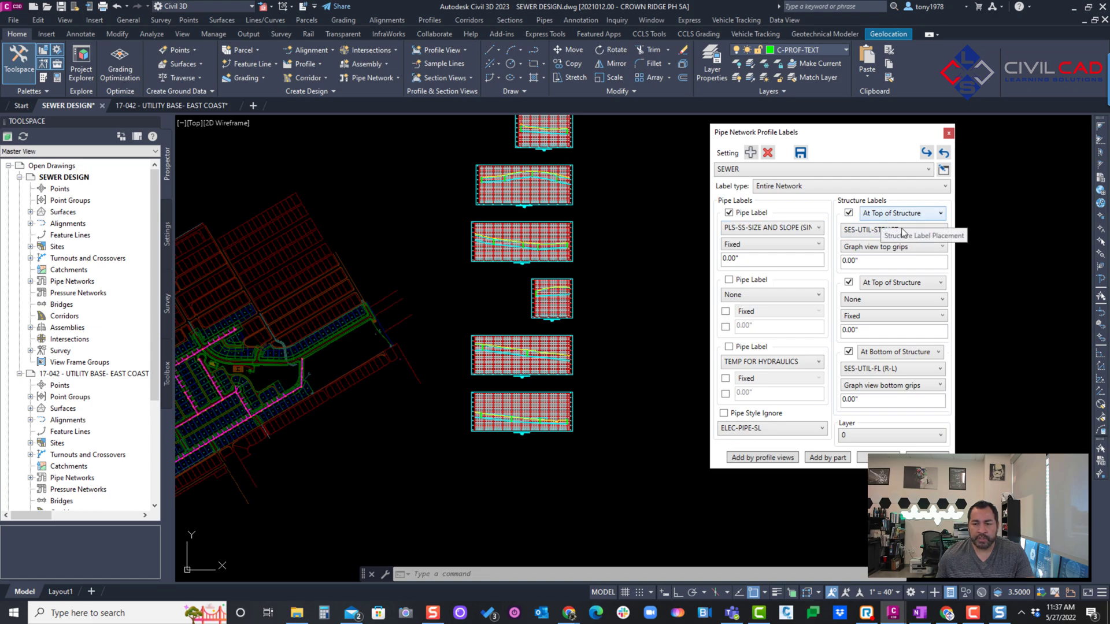
{"action": "left_click", "coordinate": [907, 253]}
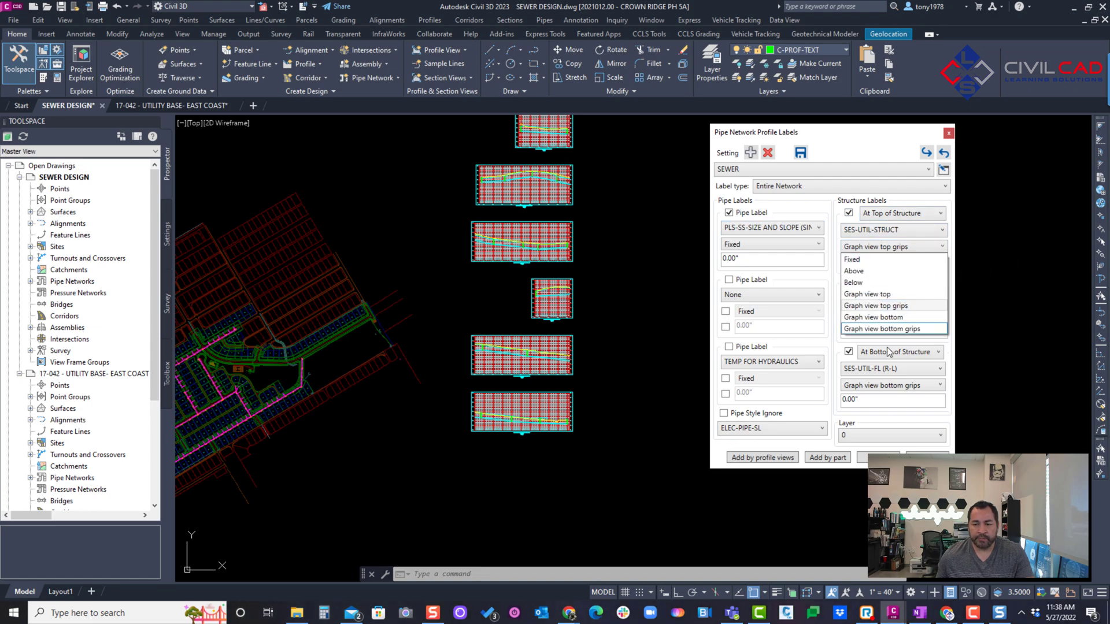
{"action": "left_click", "coordinate": [888, 306]}
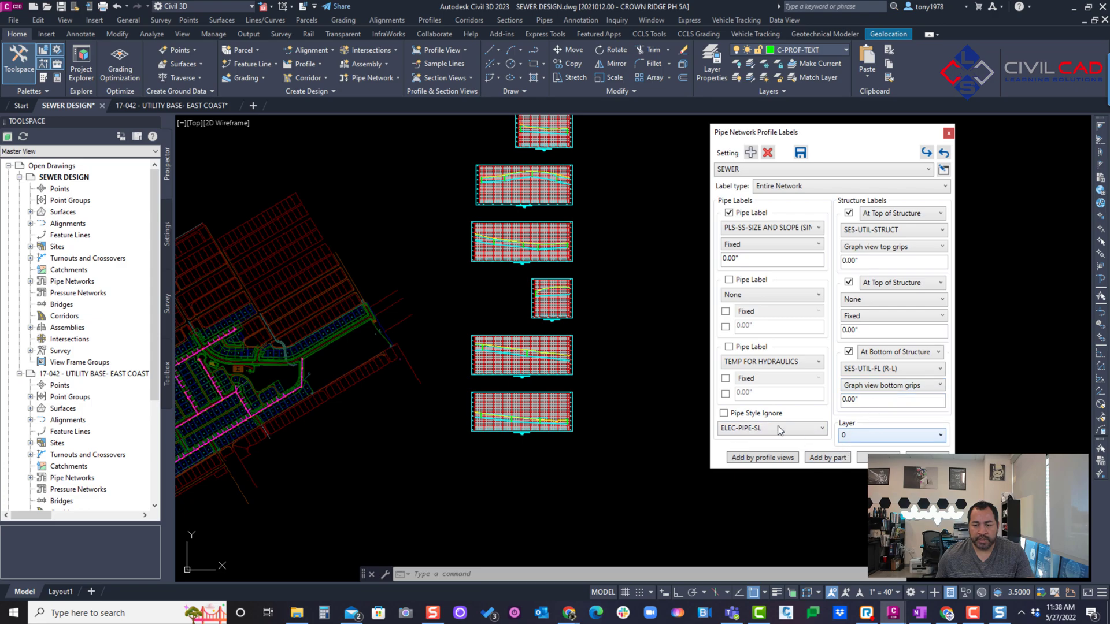
{"action": "left_click", "coordinate": [890, 434]}
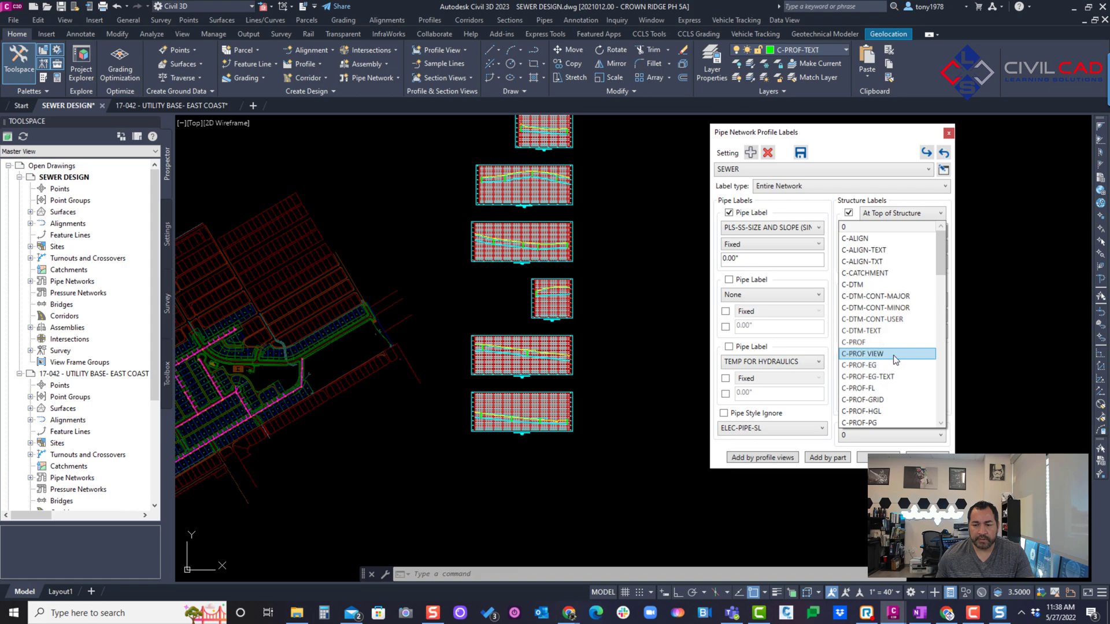
{"action": "scroll", "coordinate": [895, 353], "scroll_direction": "down", "scroll_amount": 2}
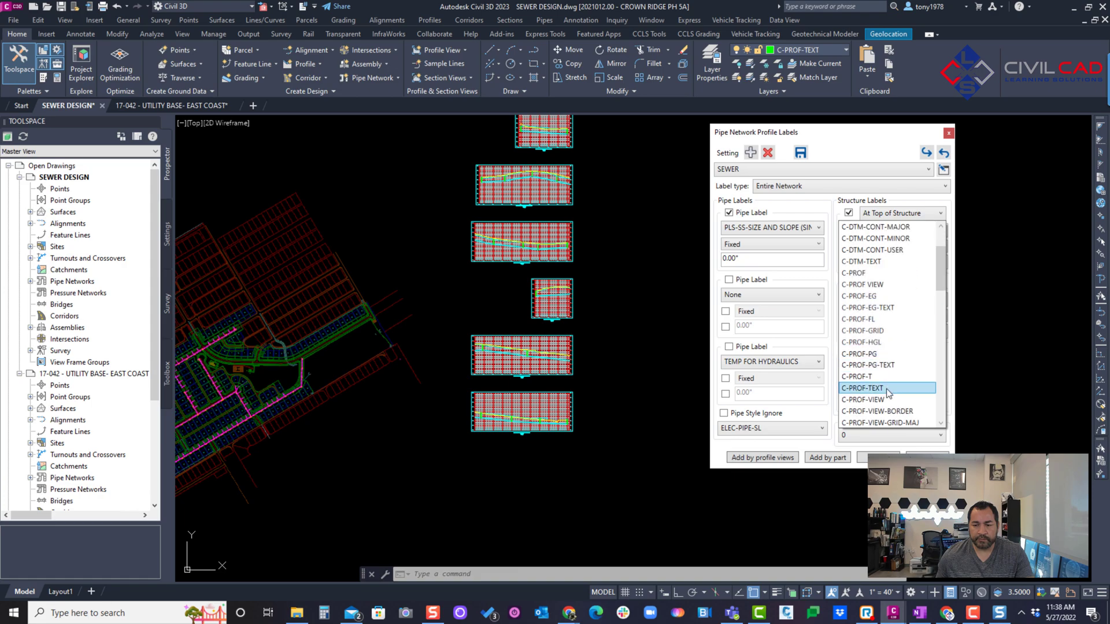
{"action": "left_click", "coordinate": [887, 388]}
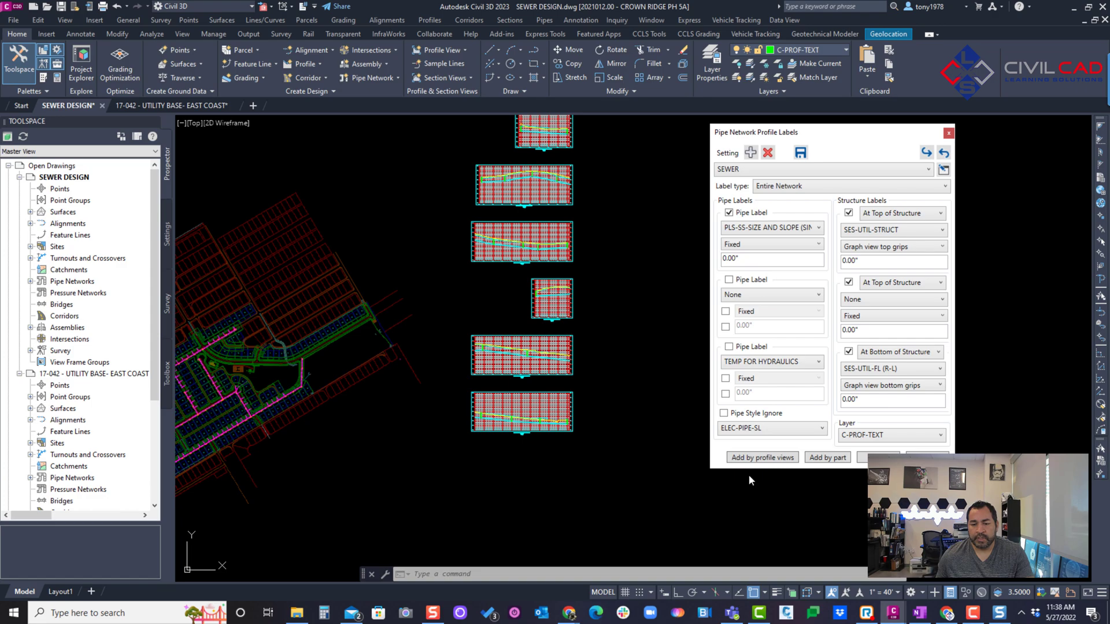
- Label the profile views by picking a sewer pipe and window-selecting all ten views
{"action": "left_click", "coordinate": [780, 457]}
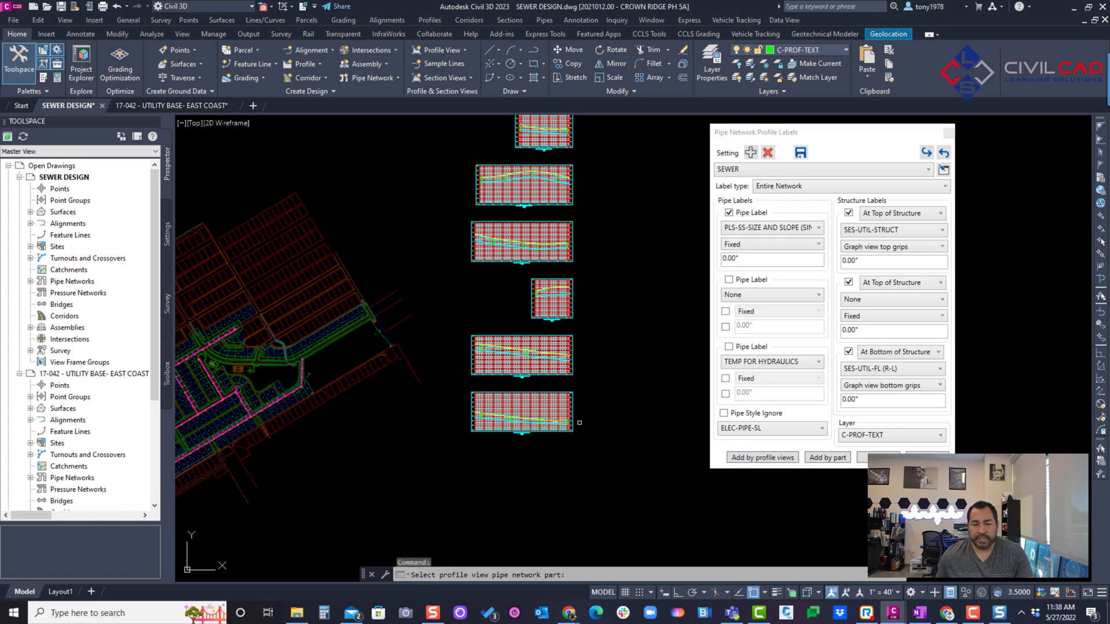
{"action": "scroll", "coordinate": [487, 418], "scroll_direction": "up", "scroll_amount": 8}
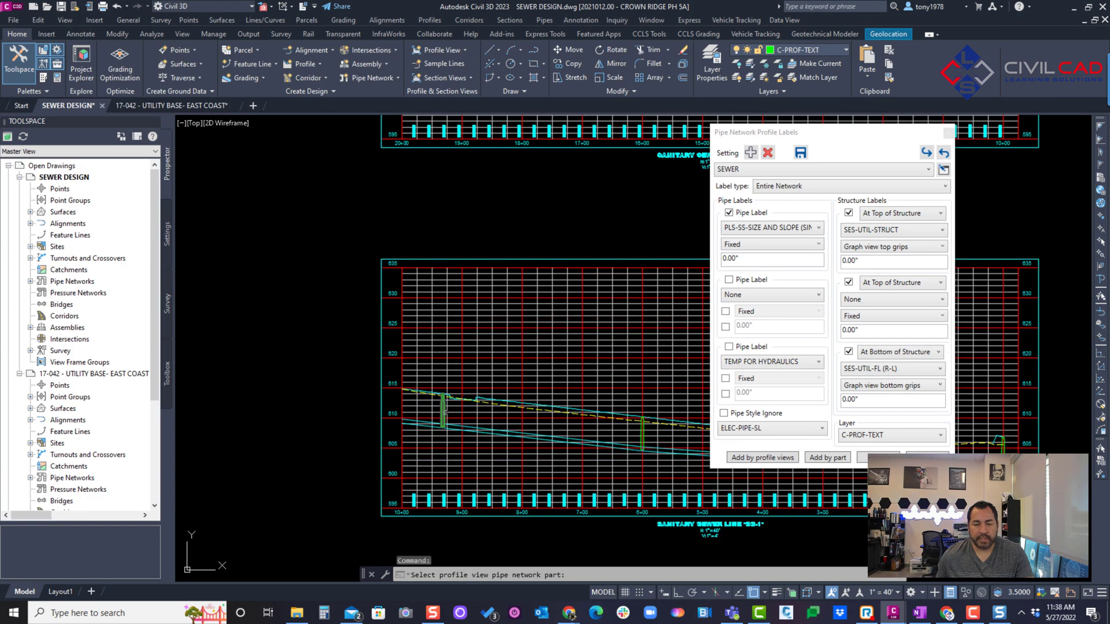
{"action": "left_click", "coordinate": [445, 412]}
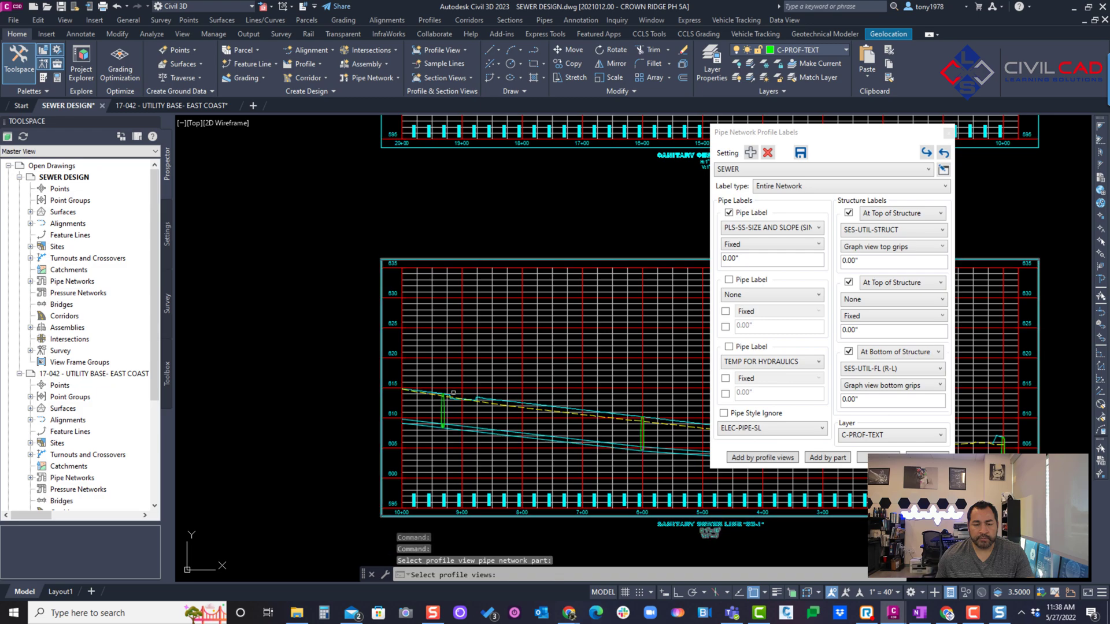
{"action": "scroll", "coordinate": [448, 405], "scroll_direction": "down", "scroll_amount": 5}
{"action": "scroll", "coordinate": [448, 404], "scroll_direction": "down", "scroll_amount": 6}
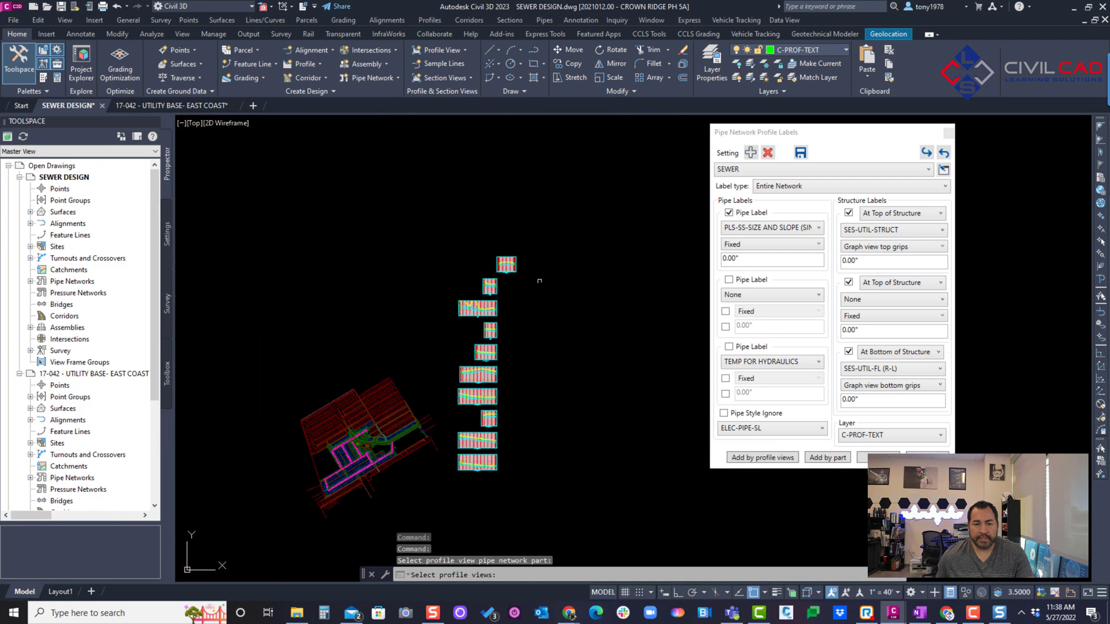
{"action": "left_click", "coordinate": [564, 230]}
{"action": "left_click", "coordinate": [467, 470]}
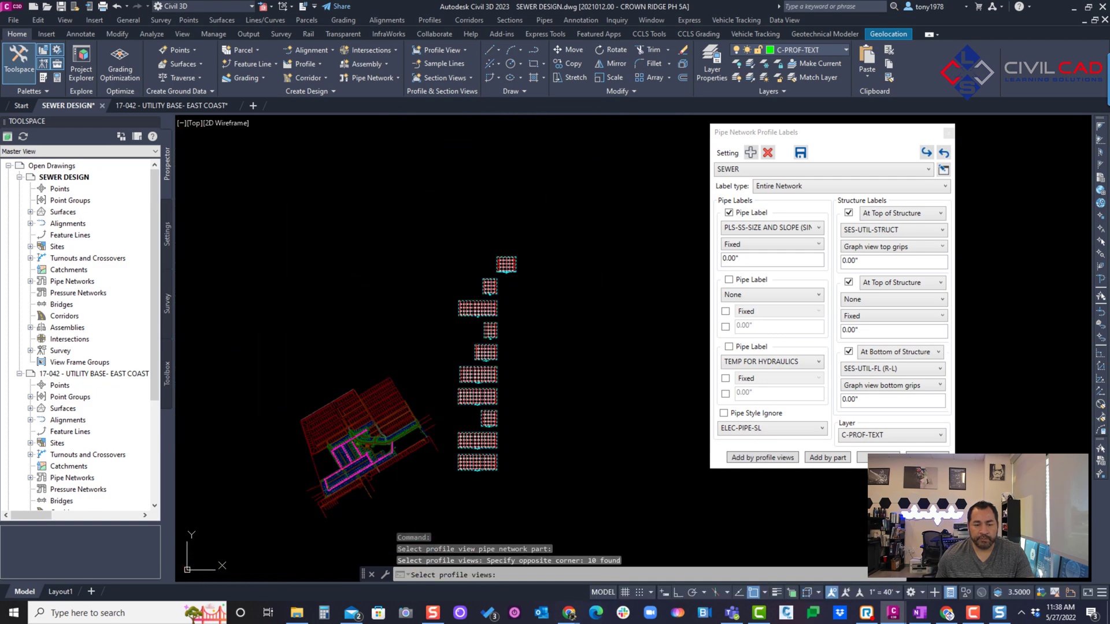
{"action": "key", "text": "Return"}
{"action": "scroll", "coordinate": [476, 450], "scroll_direction": "up", "scroll_amount": 10}
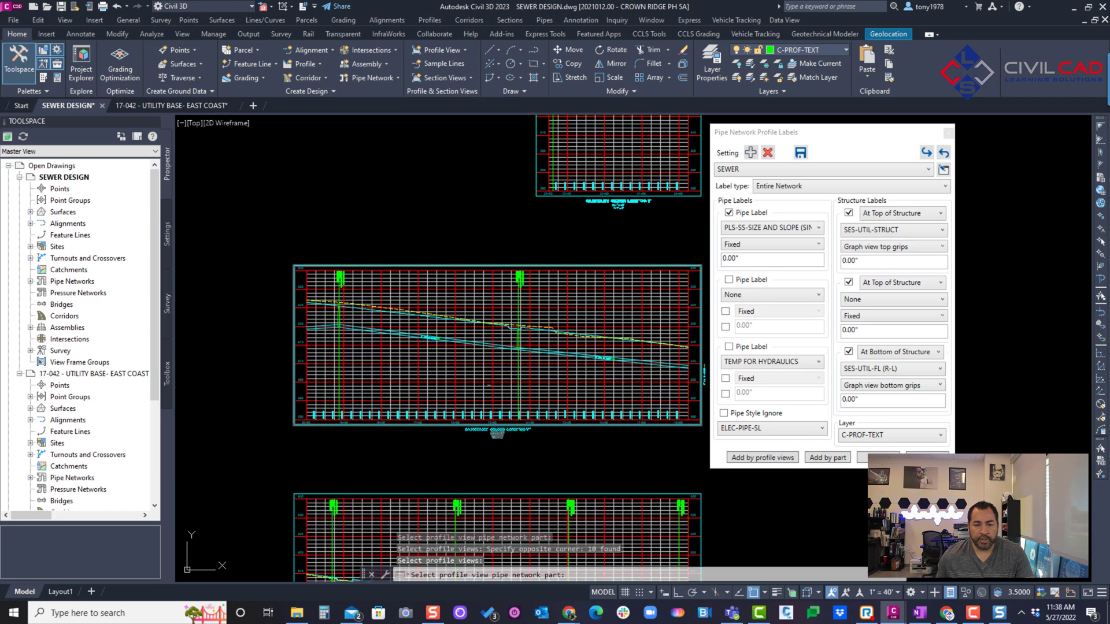
{"action": "scroll", "coordinate": [489, 385], "scroll_direction": "up", "scroll_amount": 8}
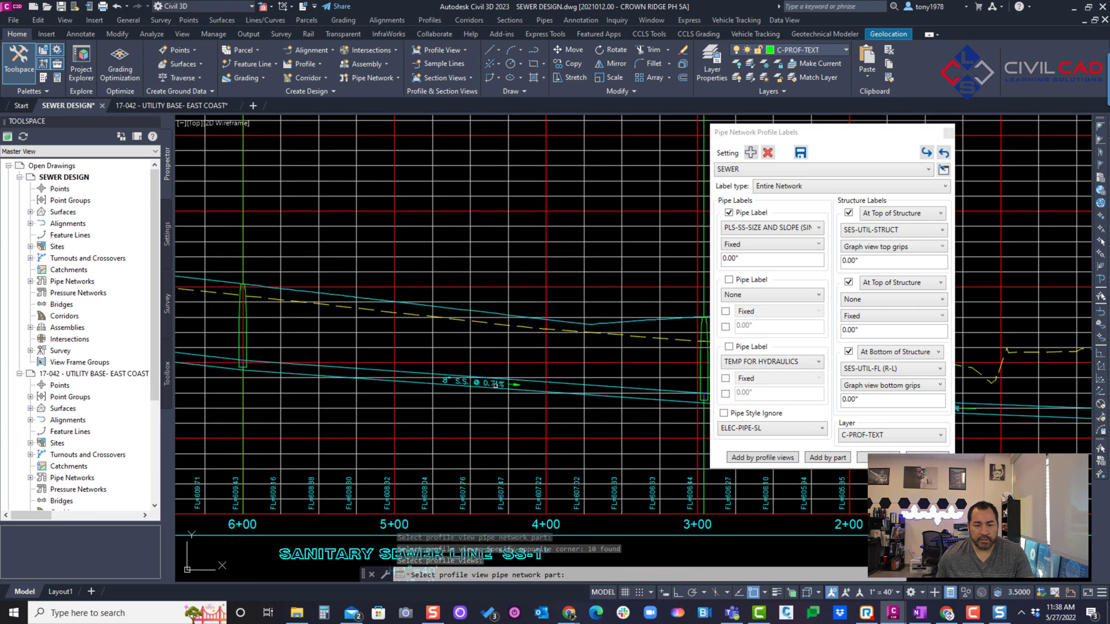
{"action": "scroll", "coordinate": [494, 384], "scroll_direction": "down", "scroll_amount": 10}
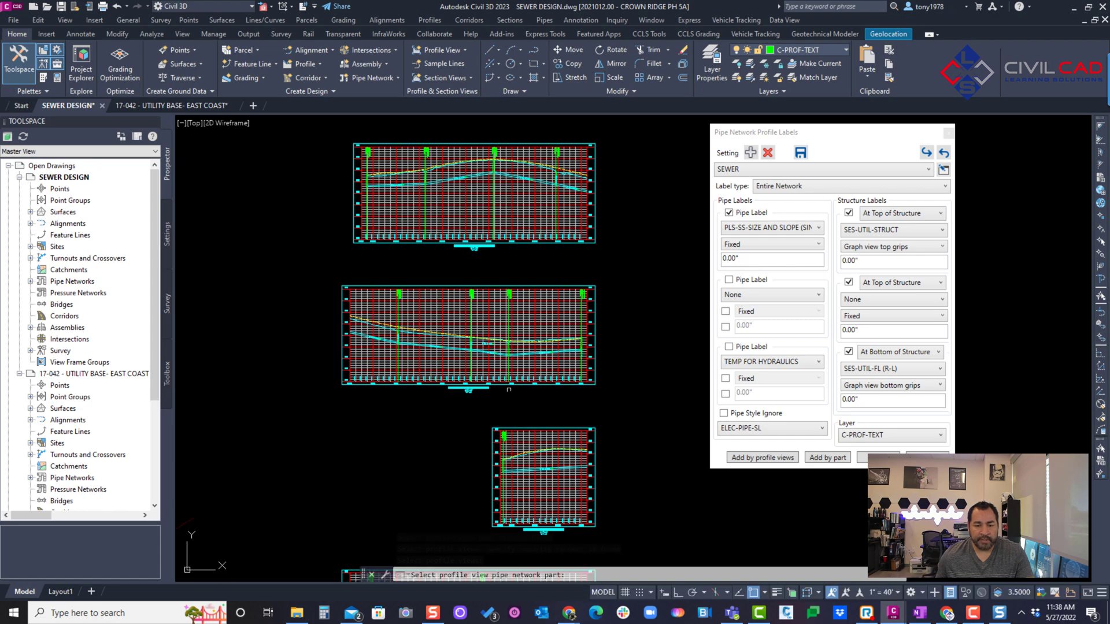
{"action": "middle_click_drag", "start_coordinate": [508, 389], "coordinate": [440, 238]}
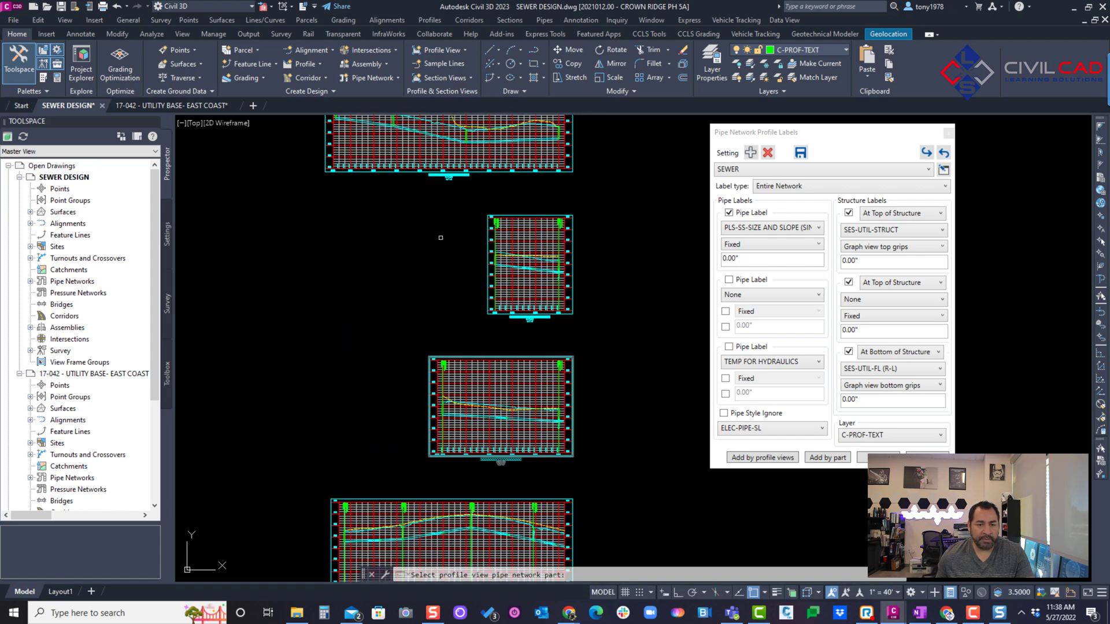
{"action": "scroll", "coordinate": [440, 238], "scroll_direction": "up", "scroll_amount": 3}
{"action": "scroll", "coordinate": [439, 299], "scroll_direction": "down", "scroll_amount": 5}
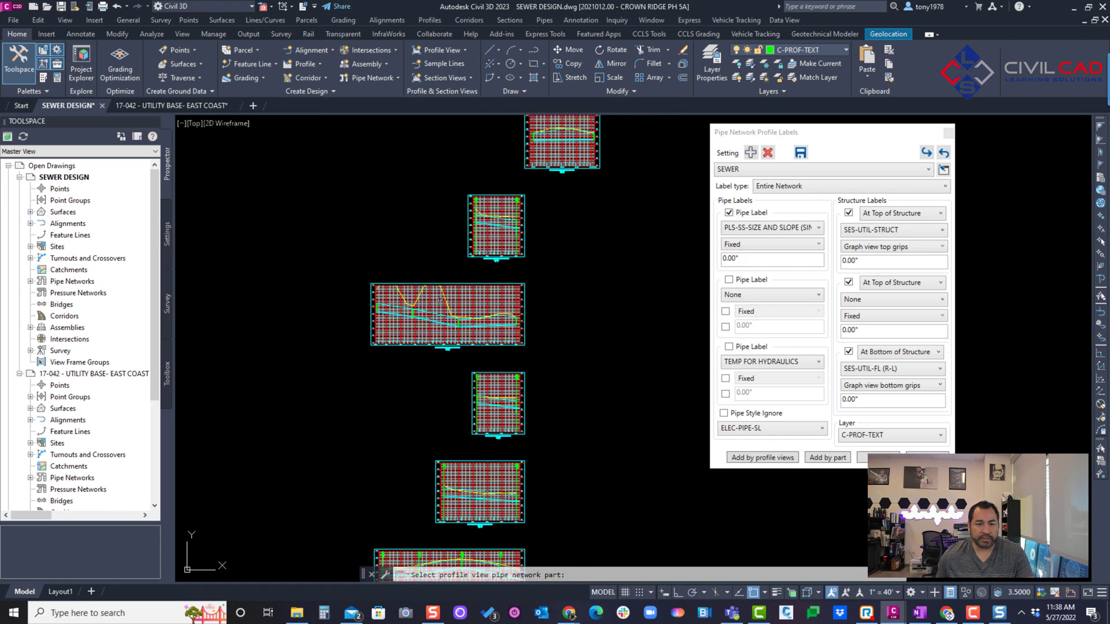
{"action": "scroll", "coordinate": [498, 218], "scroll_direction": "up", "scroll_amount": 2}
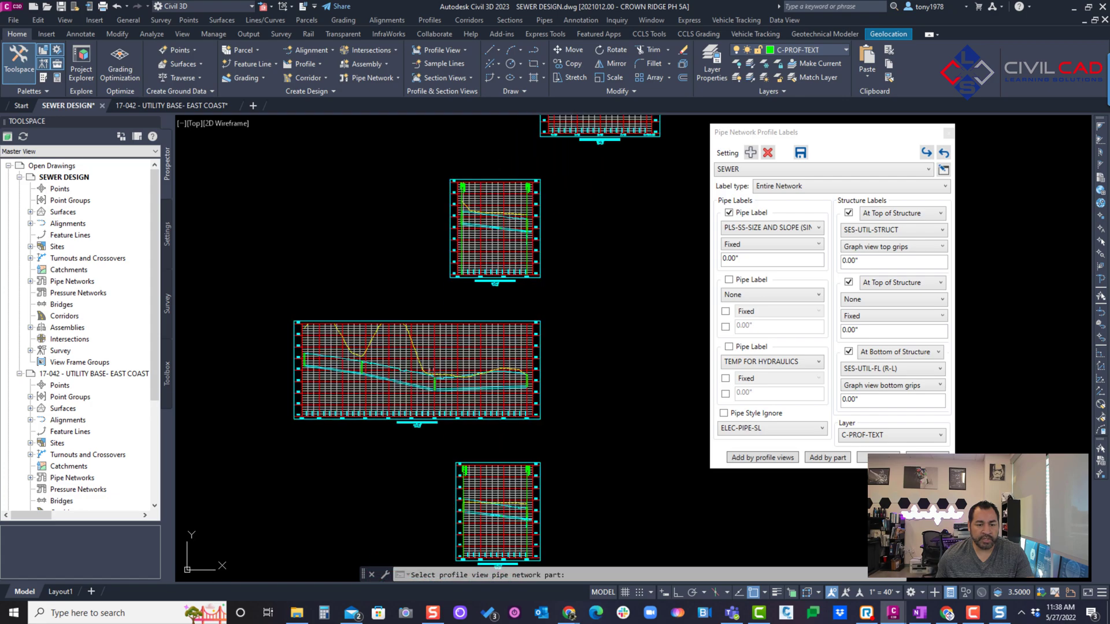
- Label the large and upper profile views from a picked structure, then end the labelling command
{"action": "left_click", "coordinate": [787, 457]}
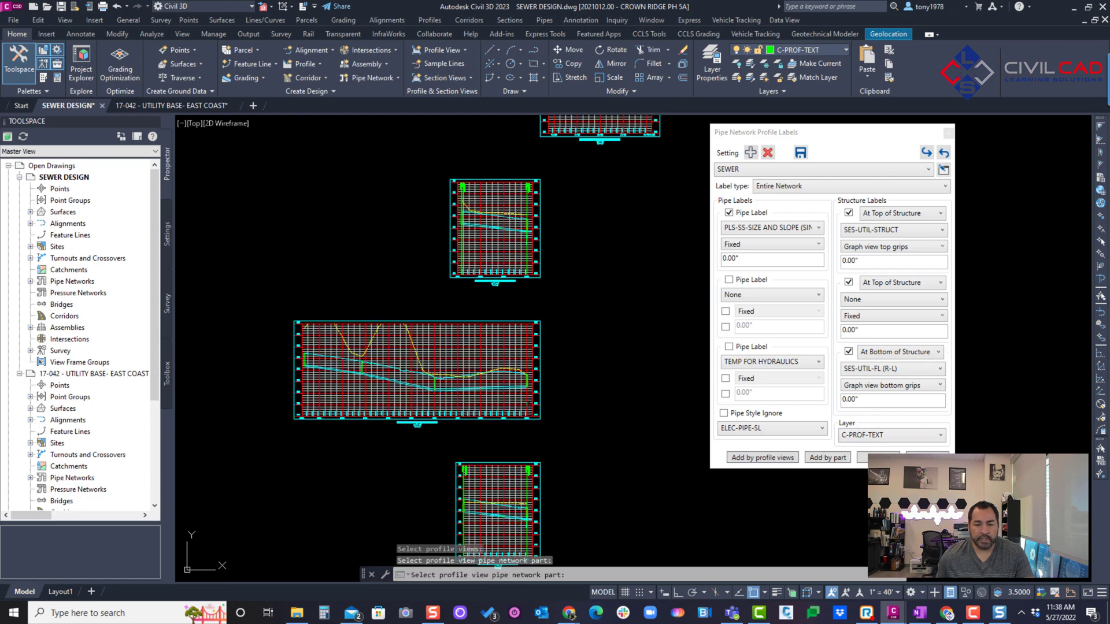
{"action": "scroll", "coordinate": [368, 367], "scroll_direction": "up", "scroll_amount": 3}
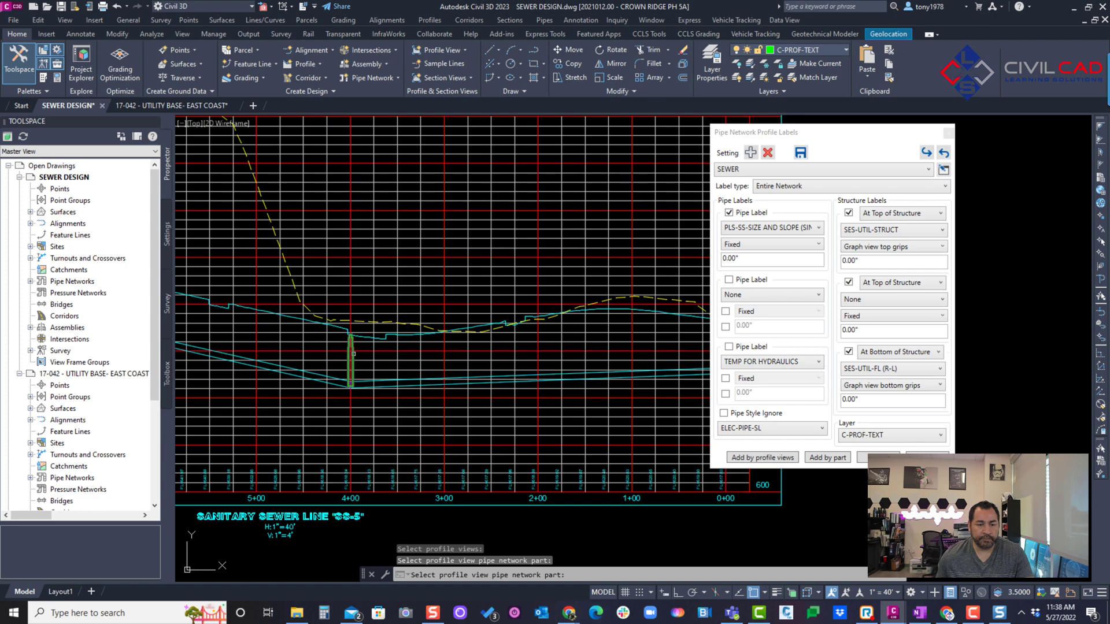
{"action": "left_click", "coordinate": [351, 353]}
{"action": "scroll", "coordinate": [636, 316], "scroll_direction": "down", "scroll_amount": 5}
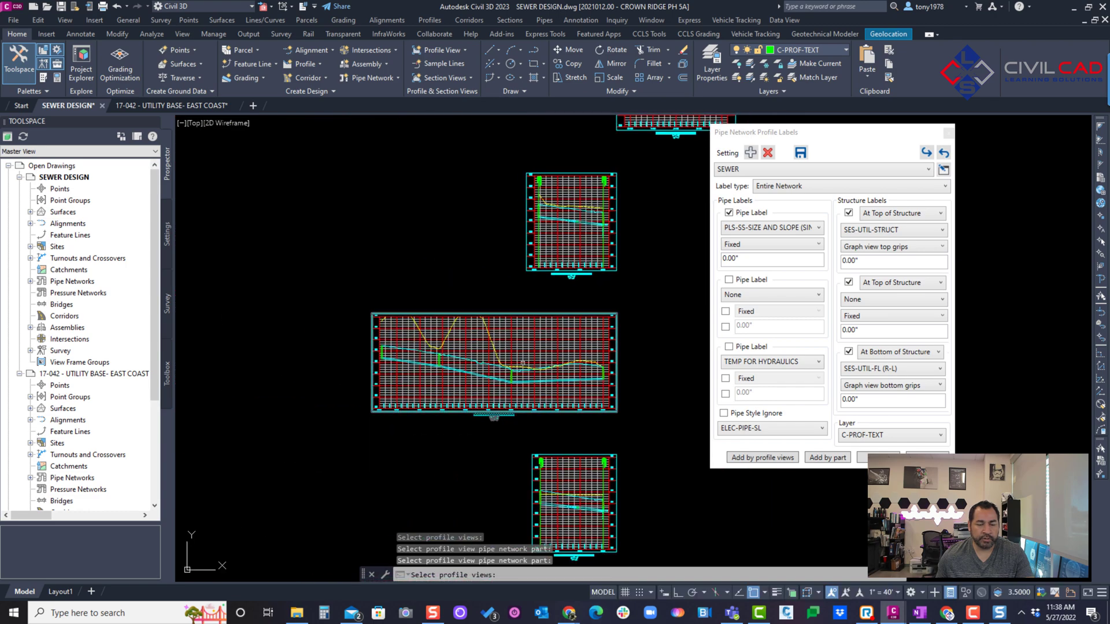
{"action": "left_click", "coordinate": [637, 315]}
{"action": "left_click", "coordinate": [370, 414]}
{"action": "scroll", "coordinate": [370, 413], "scroll_direction": "down", "scroll_amount": 5}
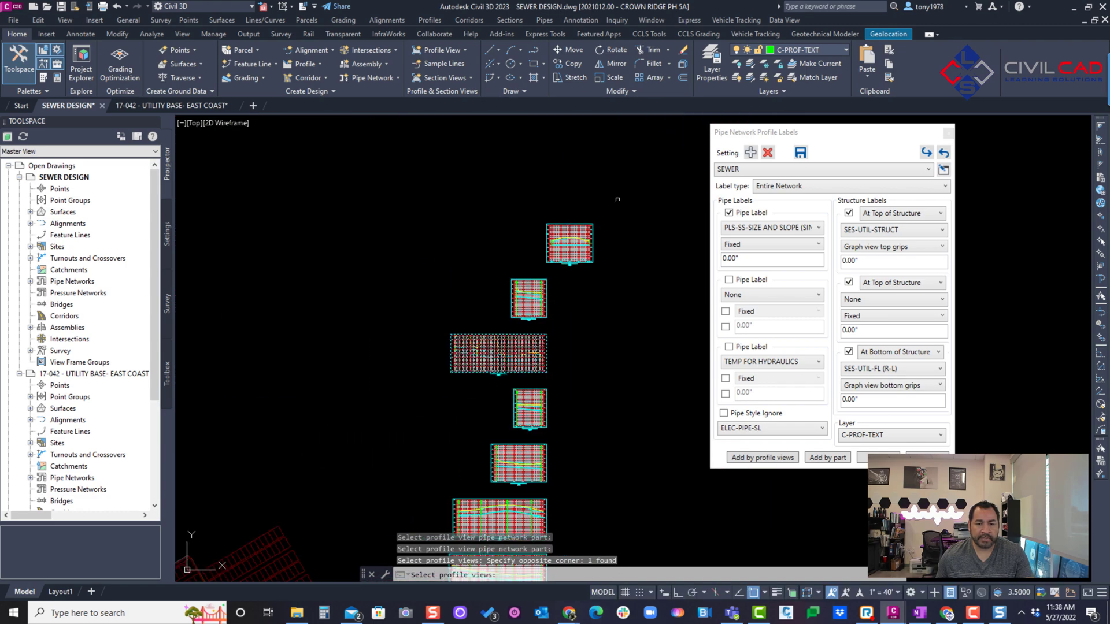
{"action": "scroll", "coordinate": [612, 208], "scroll_direction": "up", "scroll_amount": 5}
{"action": "left_click", "coordinate": [612, 208]}
{"action": "left_click", "coordinate": [407, 387]}
{"action": "key", "text": "Return"}
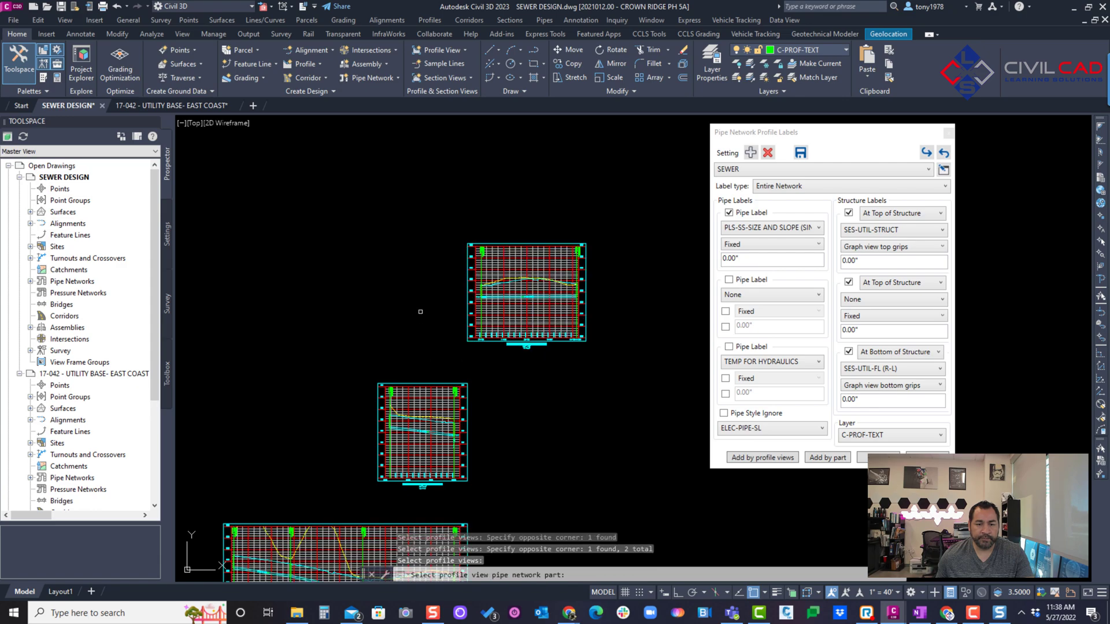
{"action": "key", "text": "Escape"}
{"action": "scroll", "coordinate": [605, 237], "scroll_direction": "down", "scroll_amount": 5}
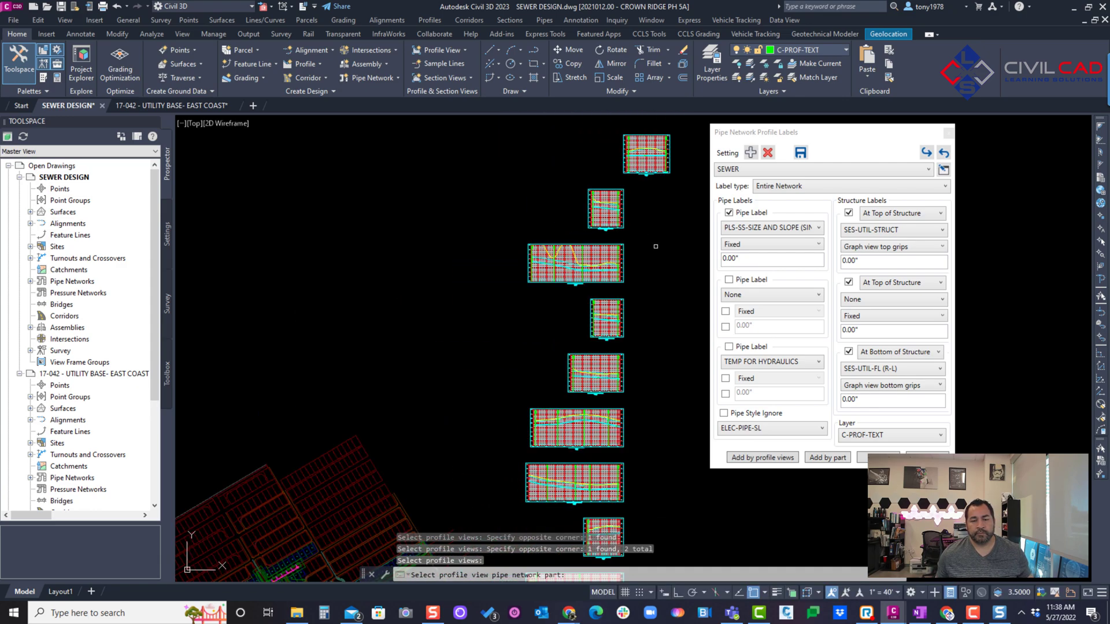
{"action": "scroll", "coordinate": [605, 237], "scroll_direction": "down", "scroll_amount": 3}
{"action": "scroll", "coordinate": [596, 327], "scroll_direction": "up", "scroll_amount": 3}
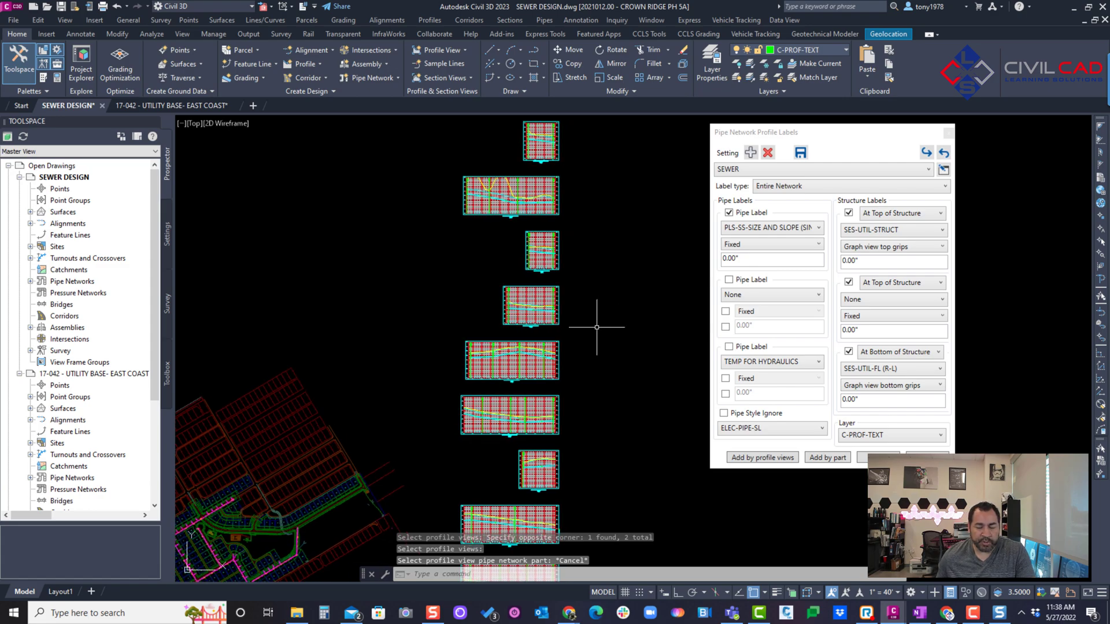
{"action": "scroll", "coordinate": [596, 327], "scroll_direction": "down", "scroll_amount": 2}
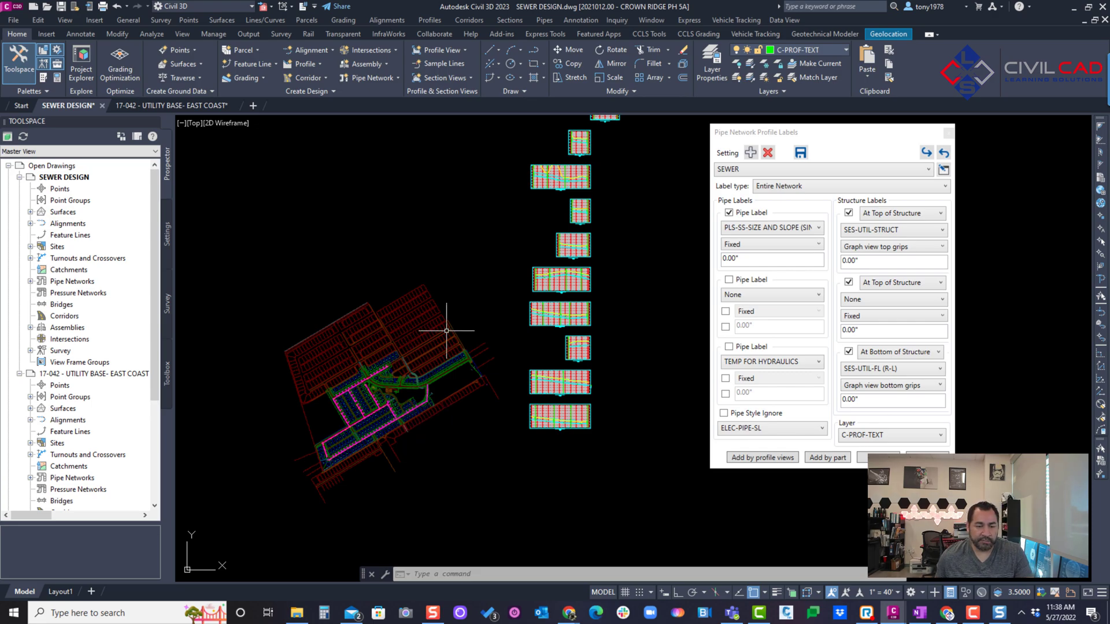
{"action": "scroll", "coordinate": [446, 322], "scroll_direction": "up", "scroll_amount": 5}
{"action": "middle_click_drag", "start_coordinate": [446, 322], "coordinate": [607, 307]}
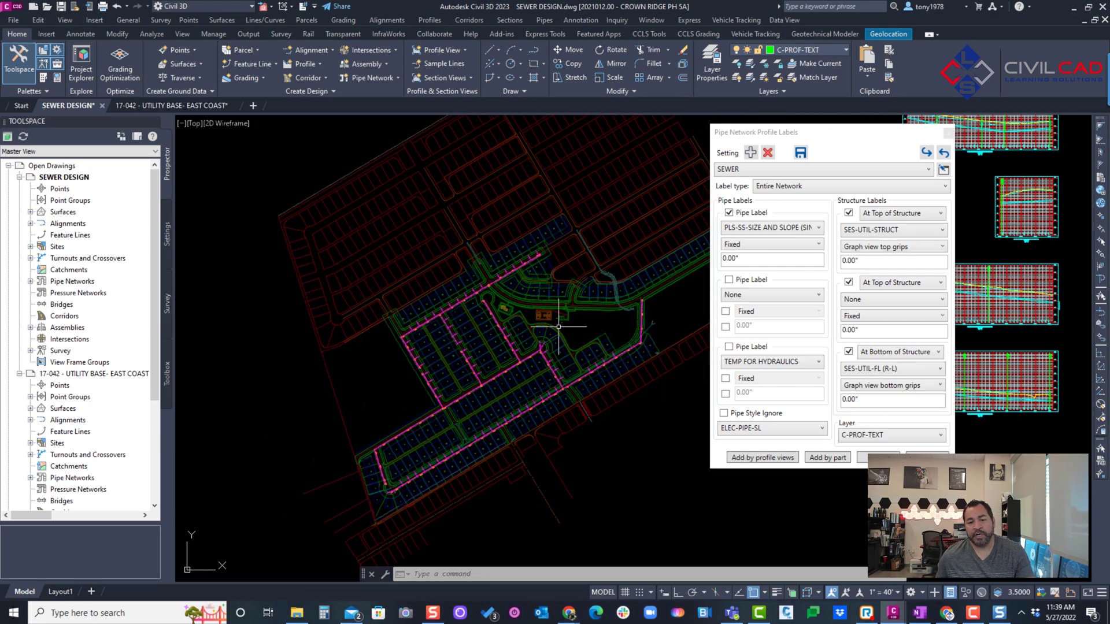
{"action": "middle_click_drag", "start_coordinate": [653, 279], "coordinate": [545, 327]}
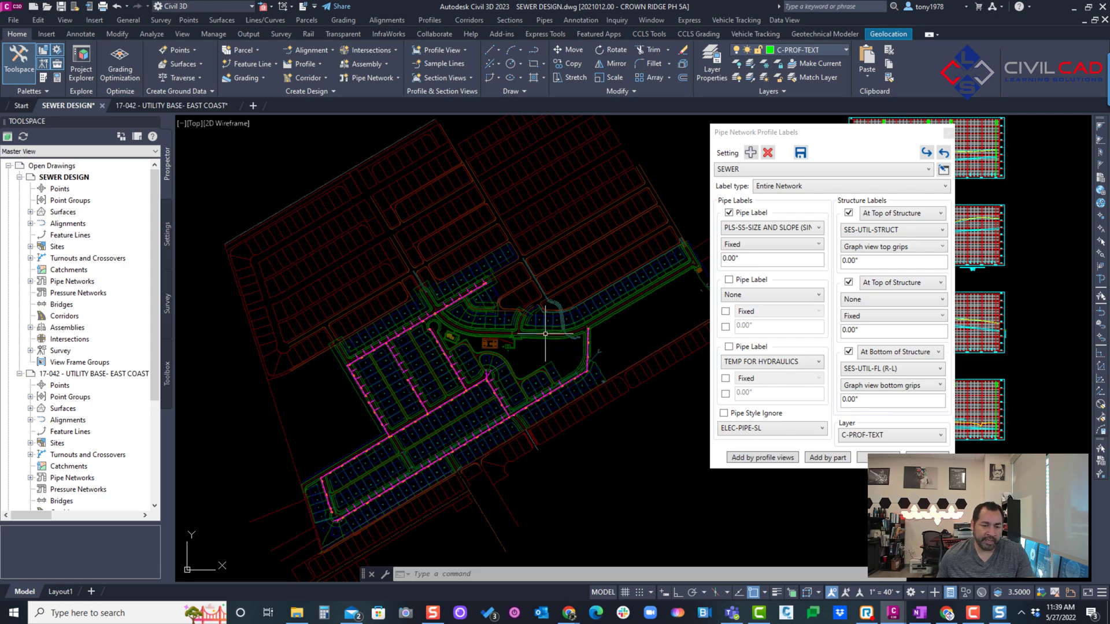